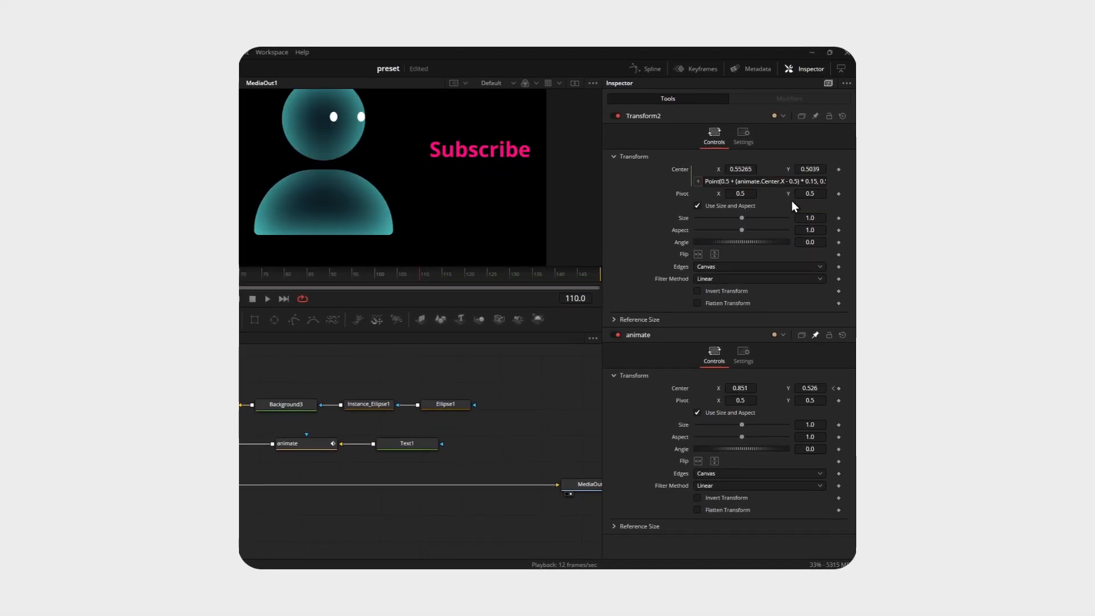
Step: Change both 0.15 multipliers in the Transform2 Center expression to 0.5
text(5 + (animate.Cente)
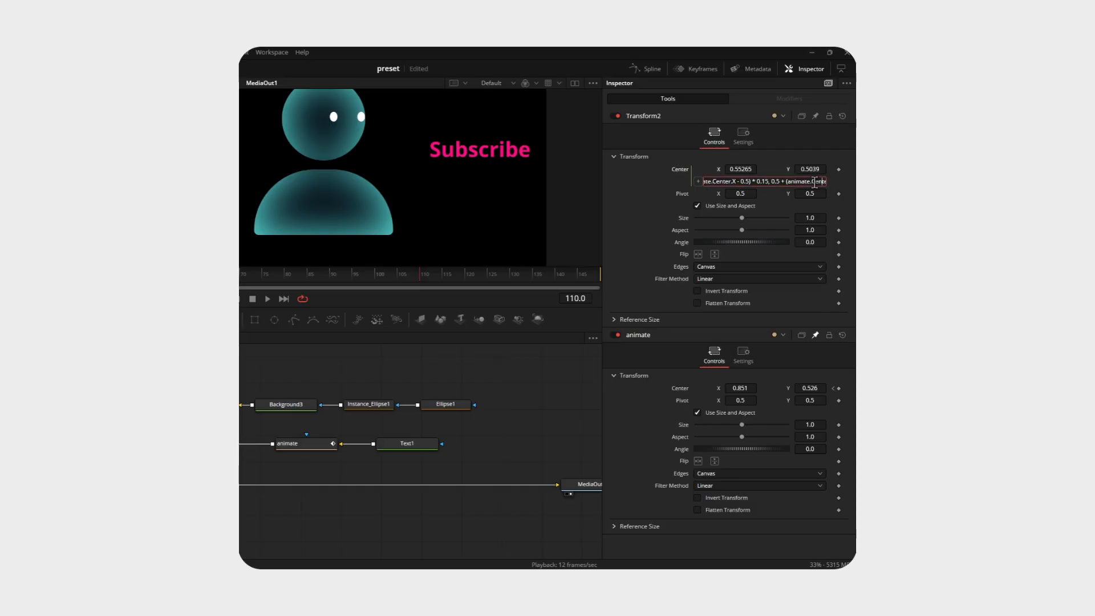
key(Left)
key(BackSpace)
key(End)
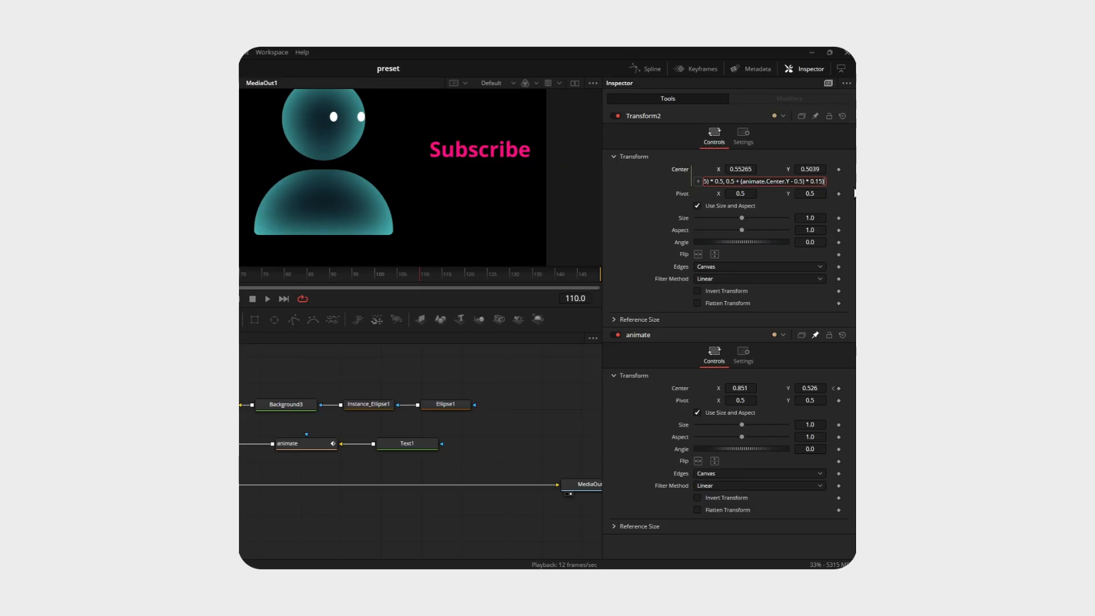
key(Left)
key(Left)
key(BackSpace)
key(Return)
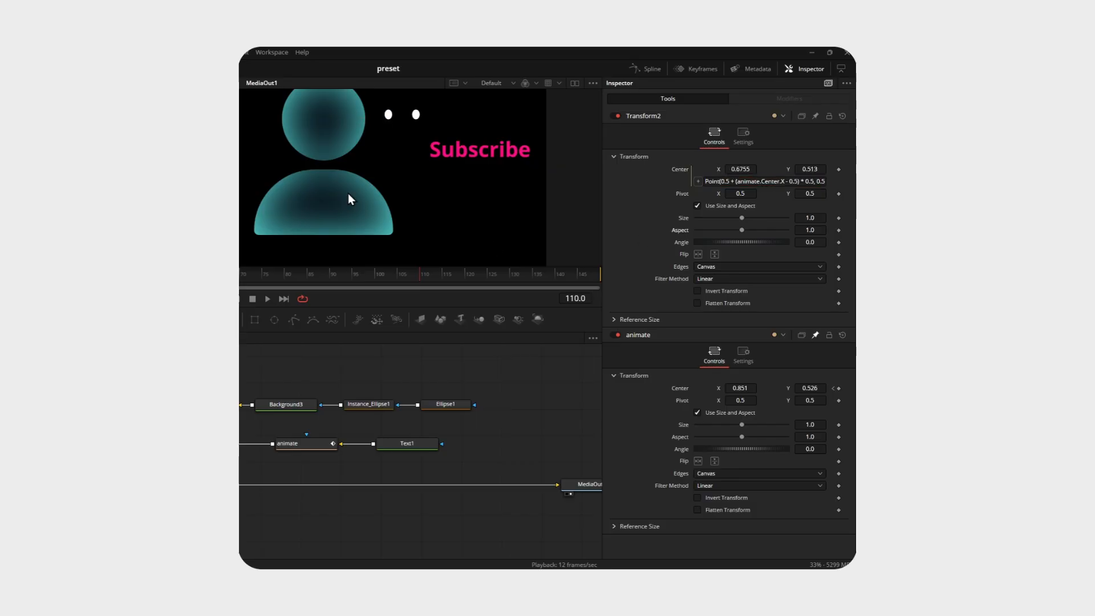
Step: At frame 0, set the offset subtracted from animate.Center.X in the Transform2 Center expression to 0.15
mouse_move(6, 274)
mouse_down()
mouse_move(195, 274)
mouse_move(0, 275)
mouse_up()
click(795, 182)
key(BackSpace)
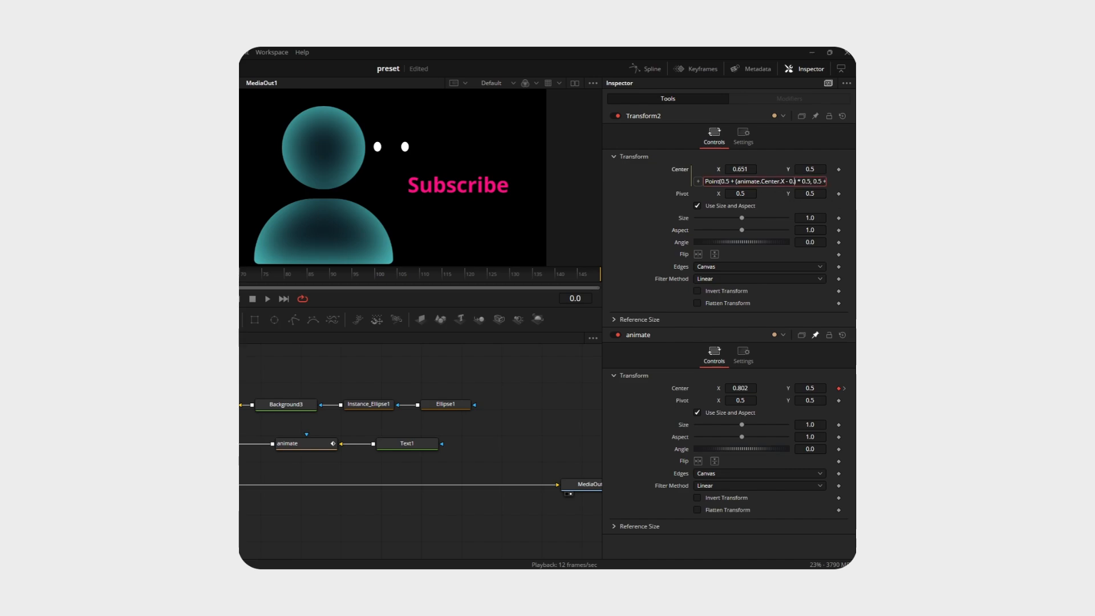
text(15)
key(Right)
key(Right)
key(Right)
key(Right)
key(Right)
key(Right)
key(Right)
key(Right)
key(Right)
key(Right)
key(Right)
key(Right)
key(Right)
key(Right)
key(Right)
key(Right)
key(Right)
key(Right)
key(Right)
key(Right)
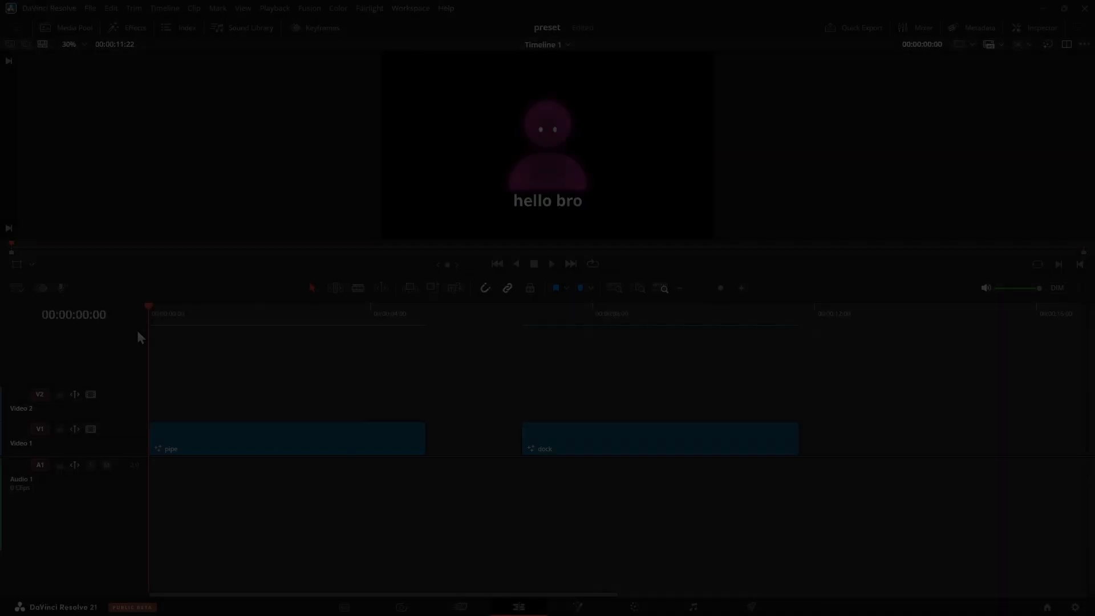
Step: Preview the pipe and dock animations on the timeline
drag(149, 330, 291, 329)
click(522, 312)
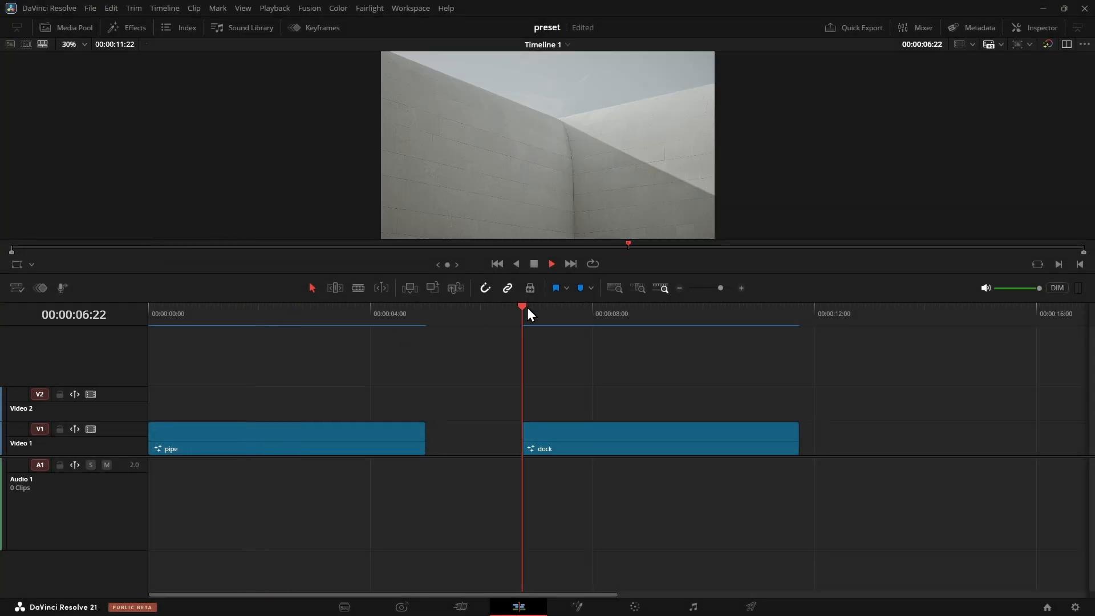
key(space)
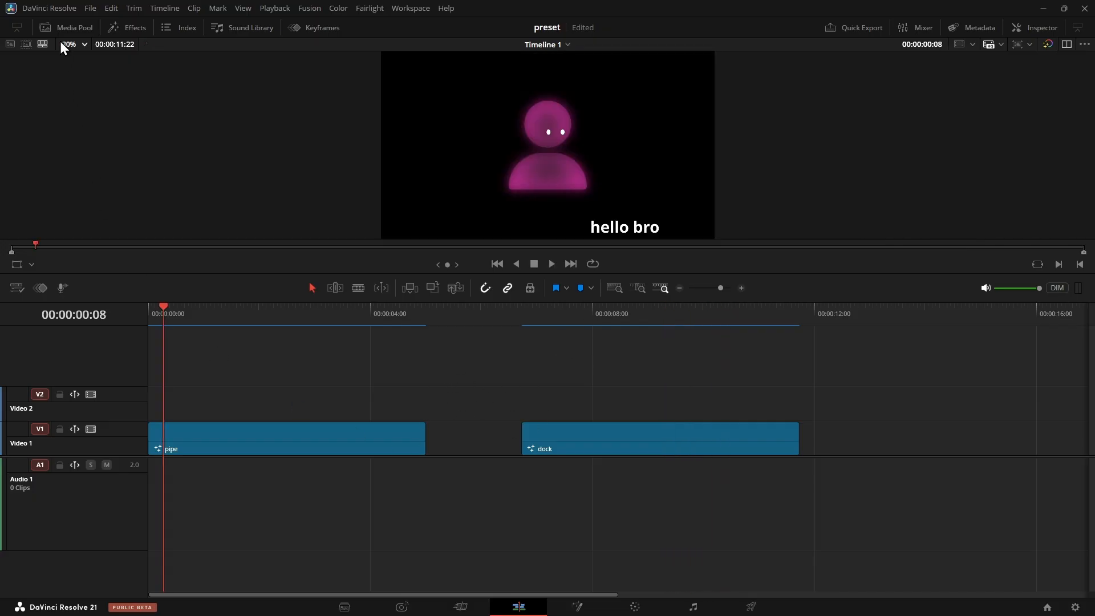
Step: Create a new Fusion composition named "character" in the Master bin
click(71, 30)
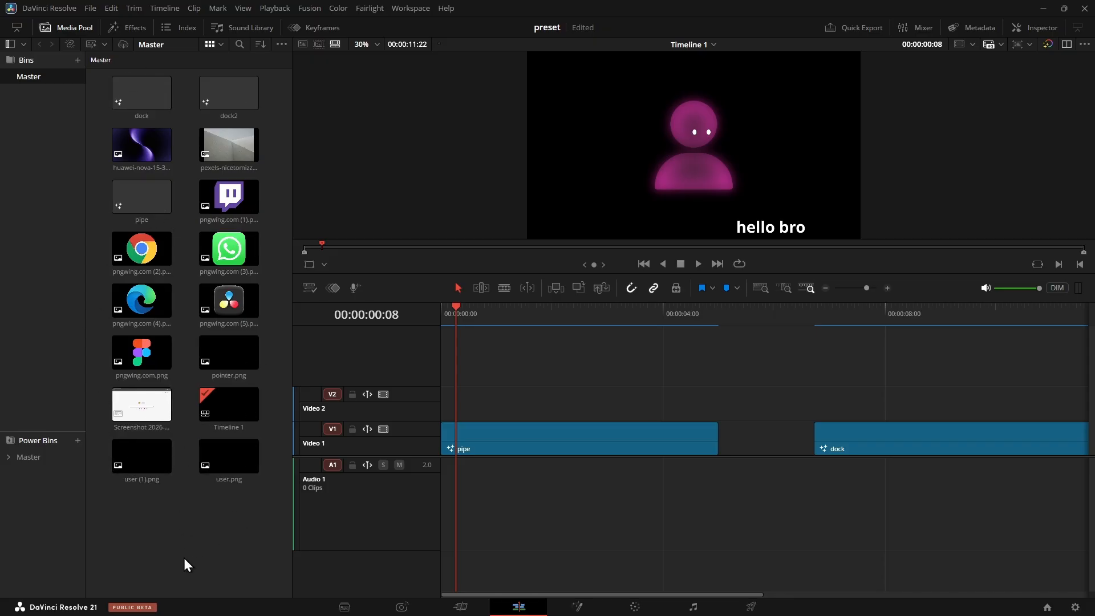
right_click(171, 520)
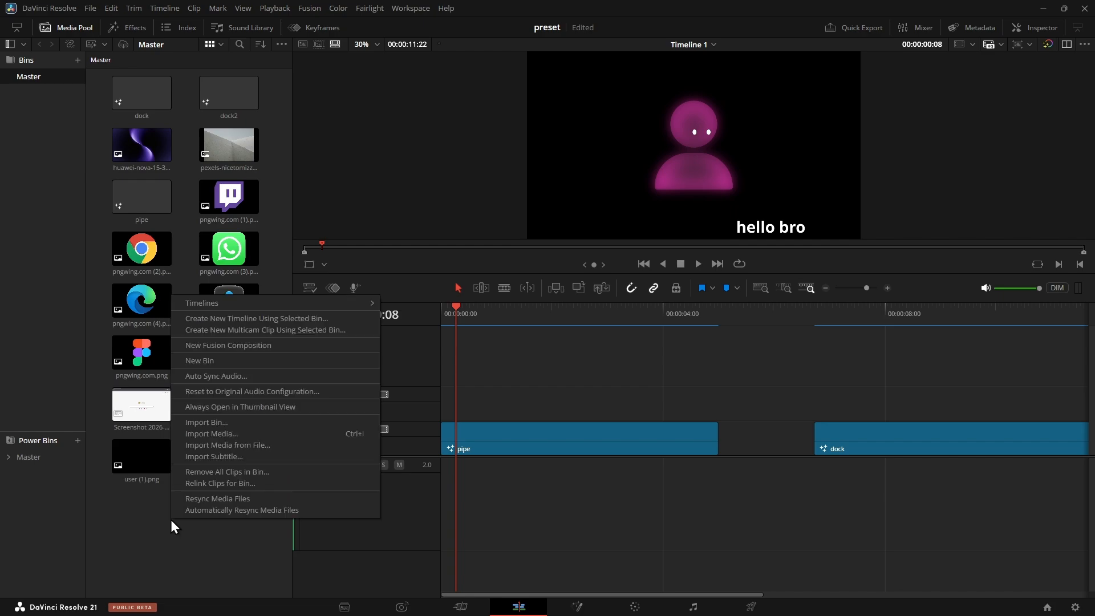
click(285, 351)
text(character)
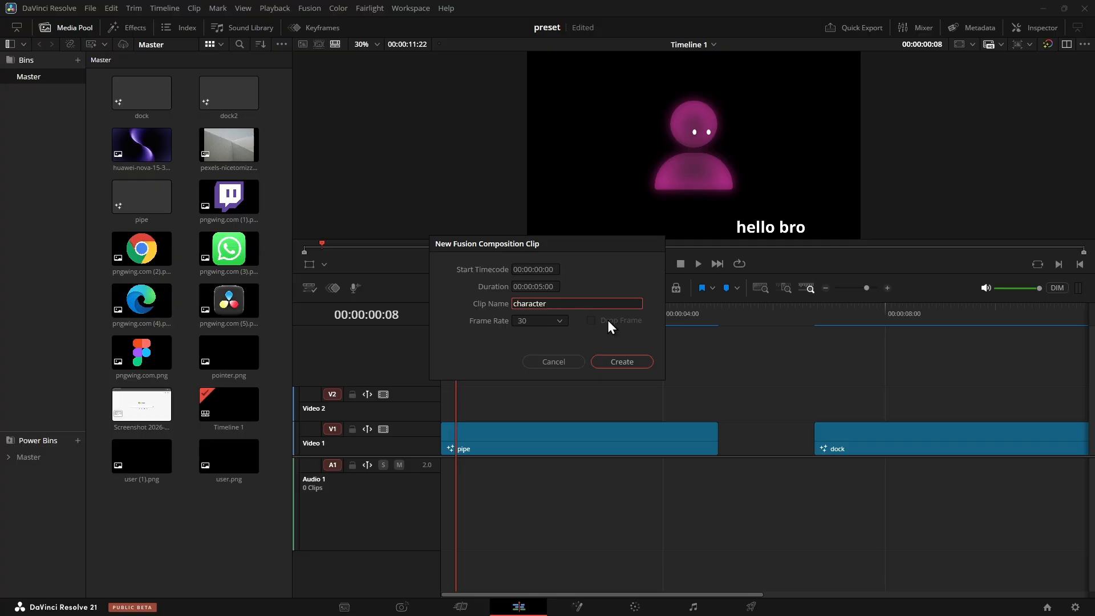
click(623, 364)
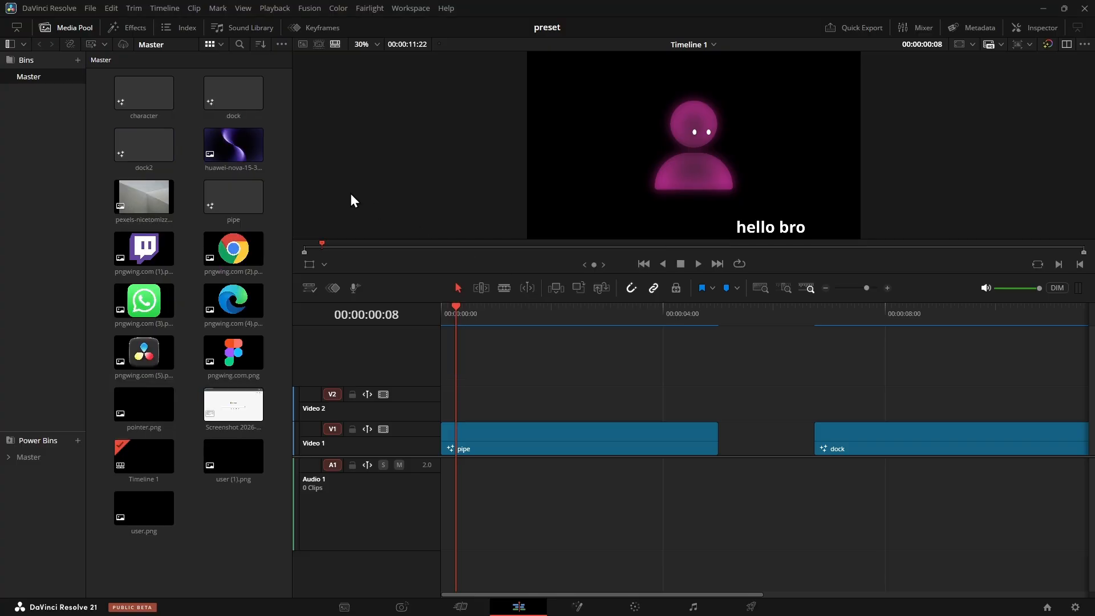
Step: Place the character composition on Video 1 after the dock clip and open it in the Fusion page
drag(159, 97, 764, 368)
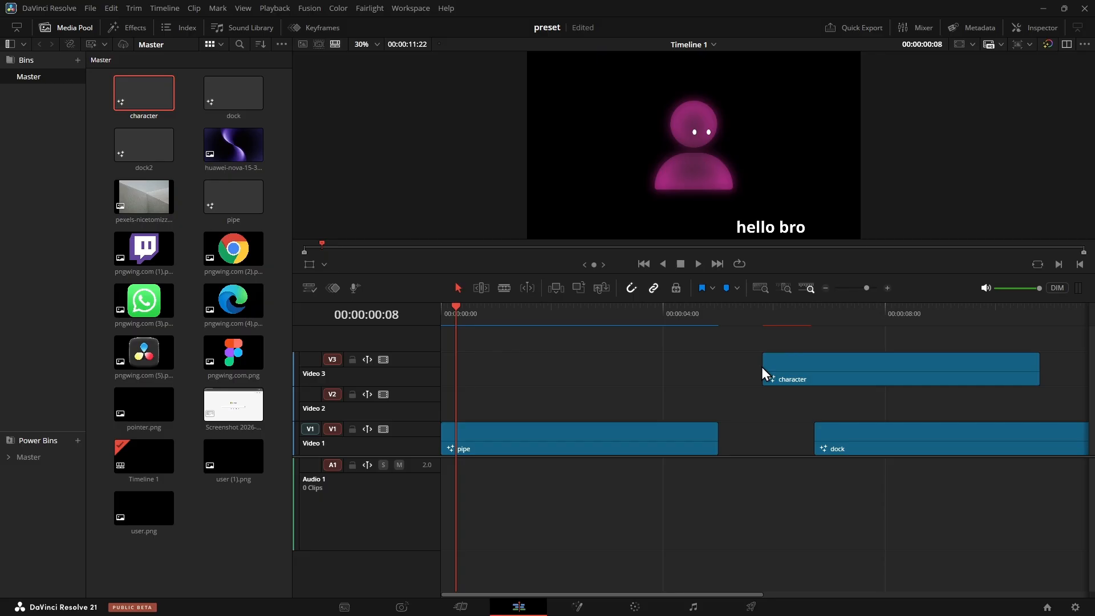
click(91, 29)
drag(606, 368, 893, 438)
right_click(874, 438)
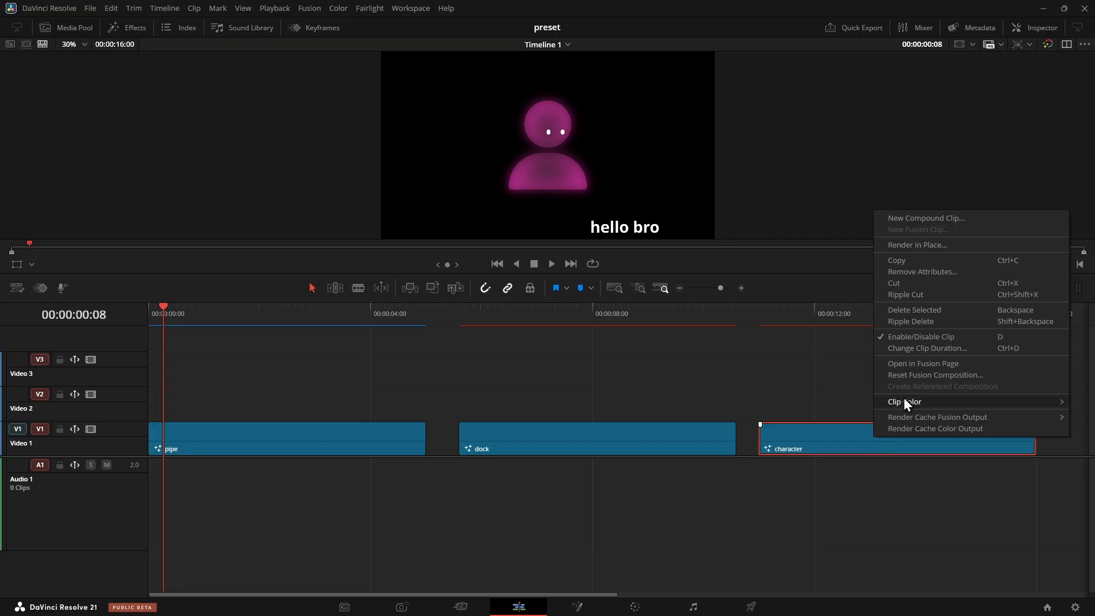
click(945, 366)
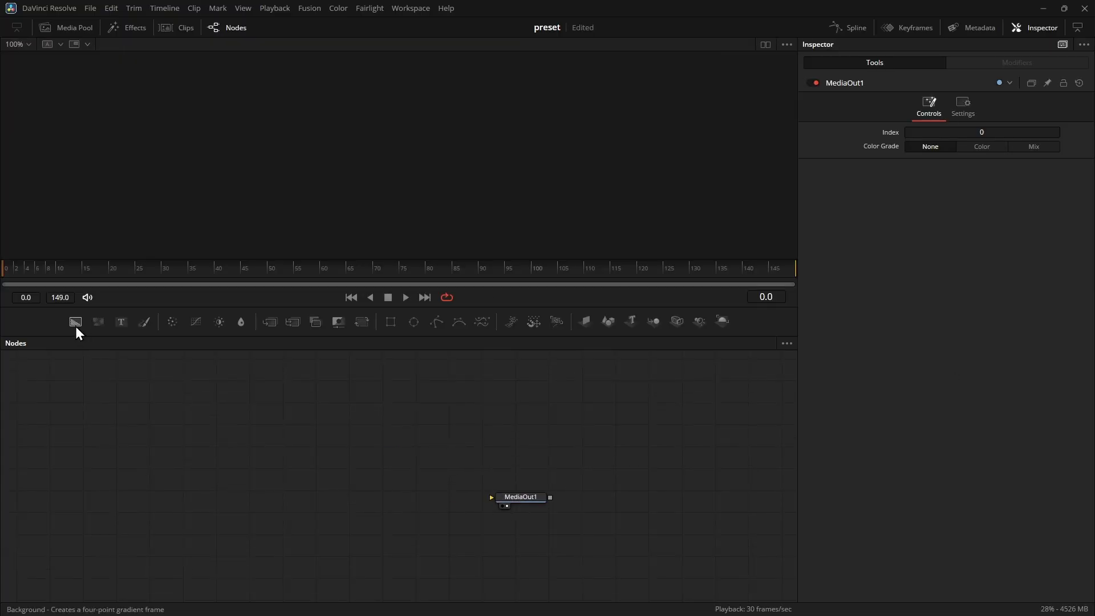
Step: Add a Background node feeding MediaOut1 and merge a second Background over it, placed above the Merge node
drag(75, 323, 506, 498)
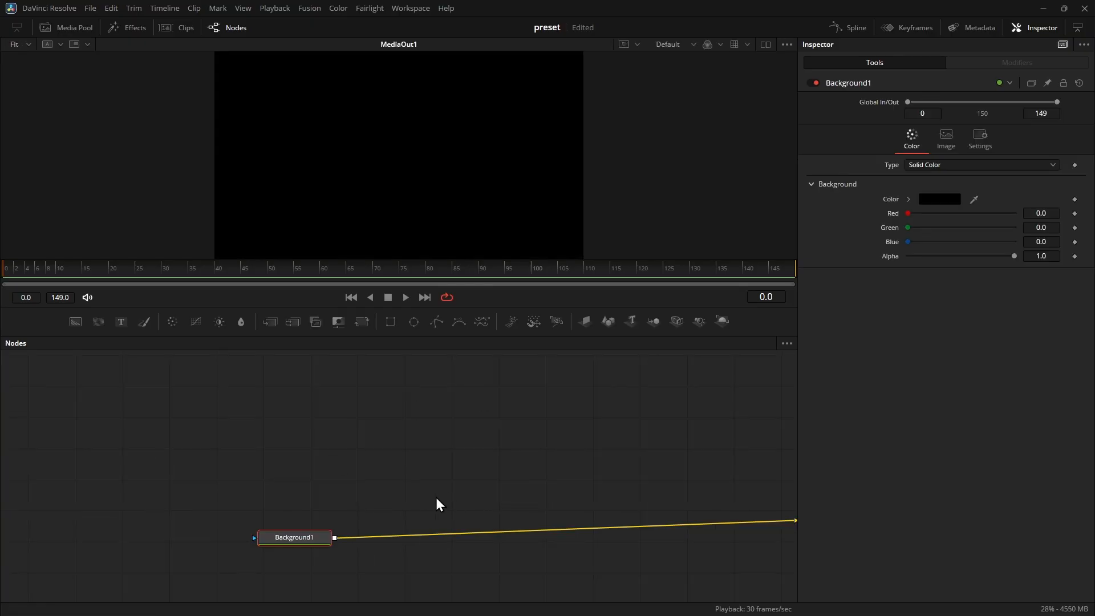
drag(599, 499, 423, 506)
click(681, 549)
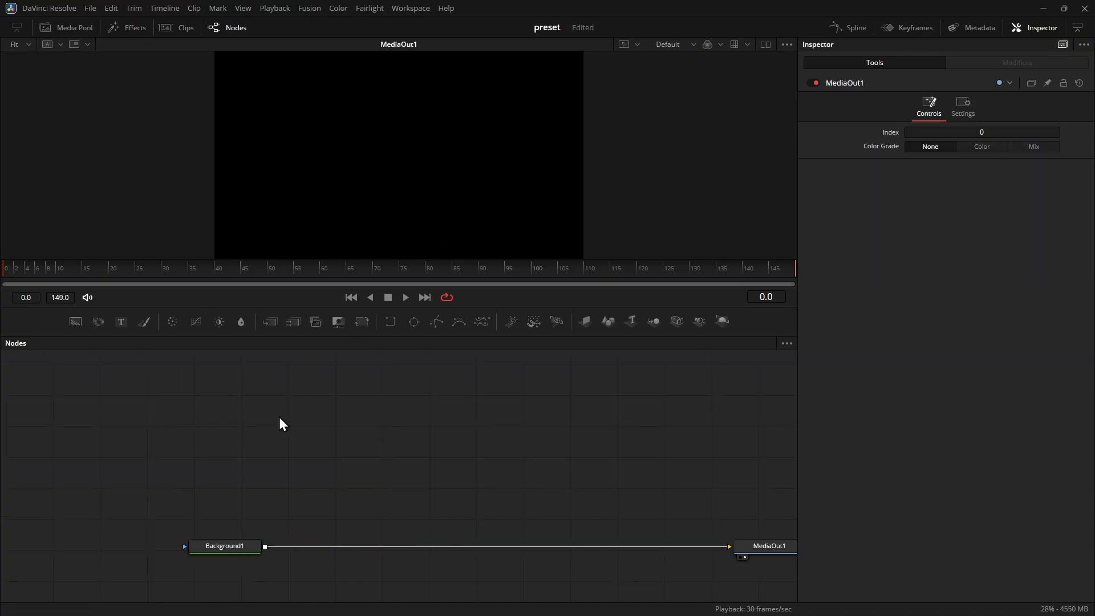
drag(75, 322, 357, 546)
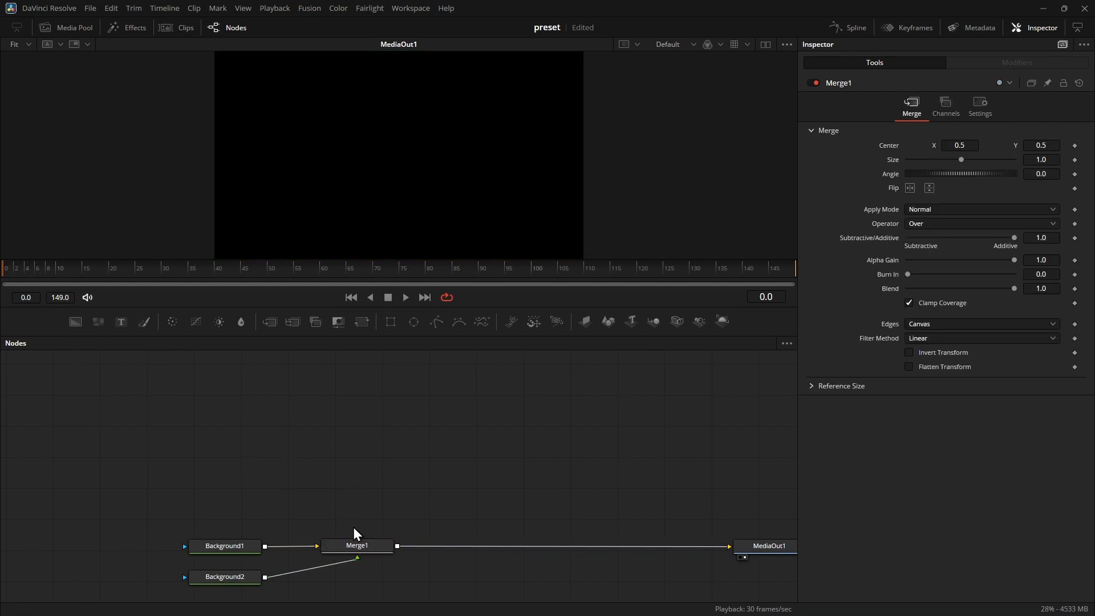
click(361, 463)
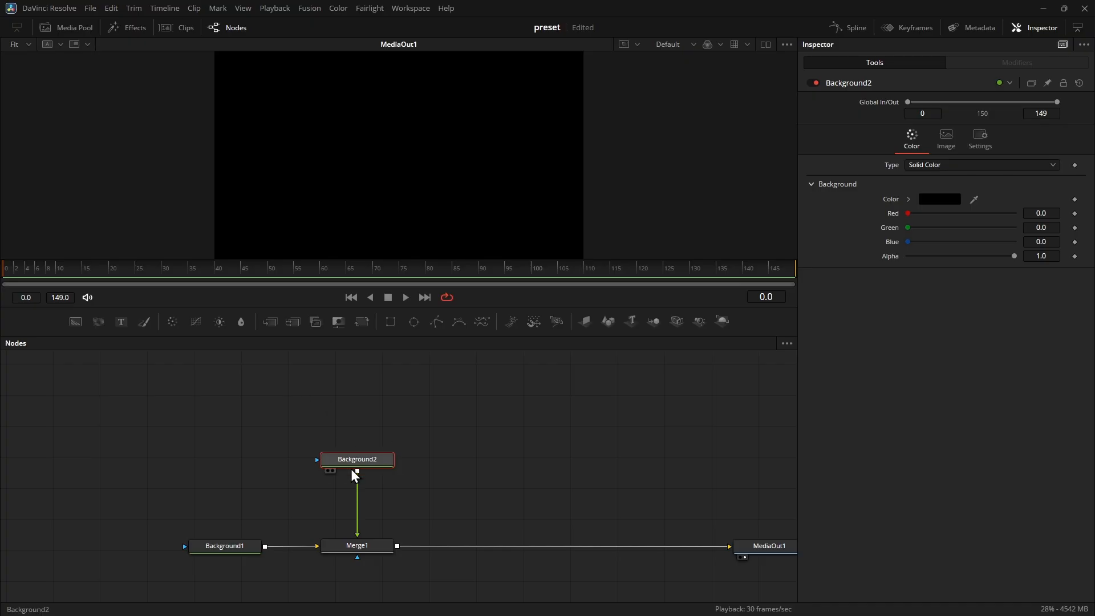
Step: Set the second Background's solid colour to red, #ec0000
click(932, 199)
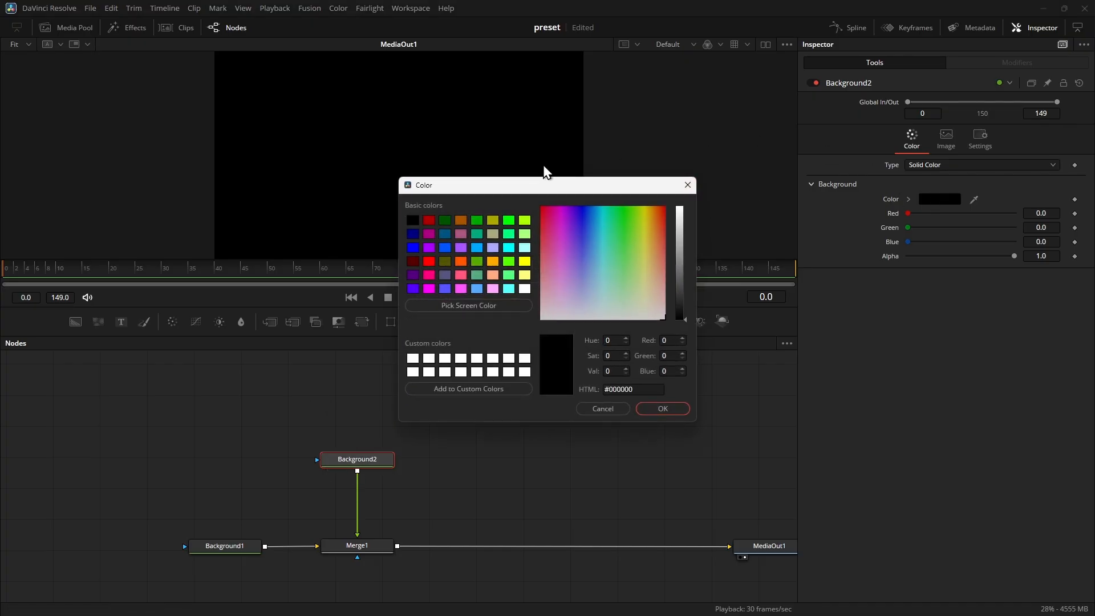
drag(523, 183, 551, 221)
drag(714, 268, 713, 252)
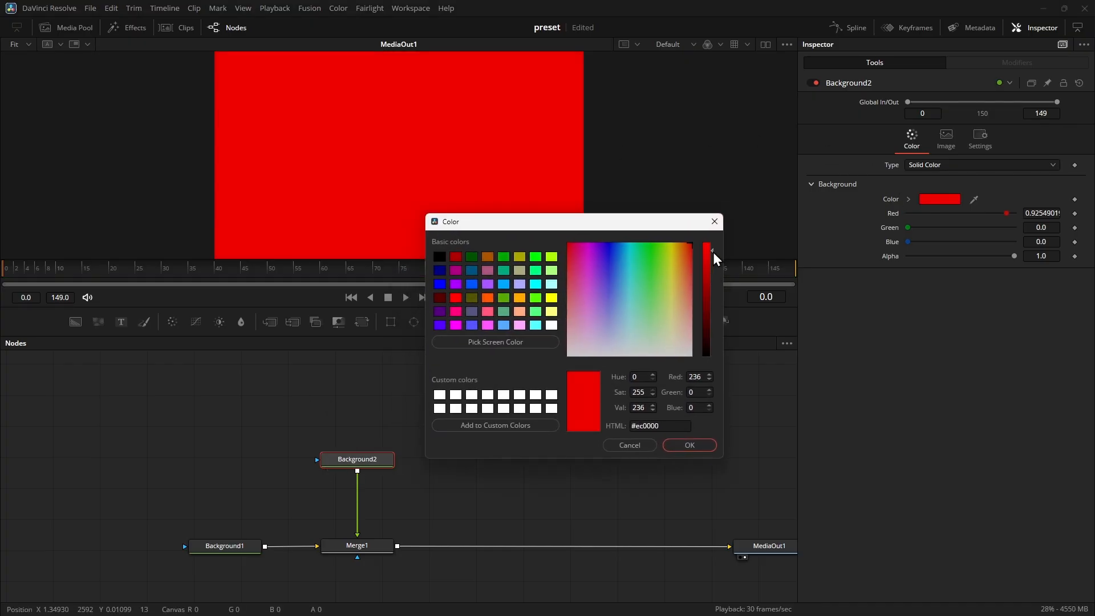
click(704, 450)
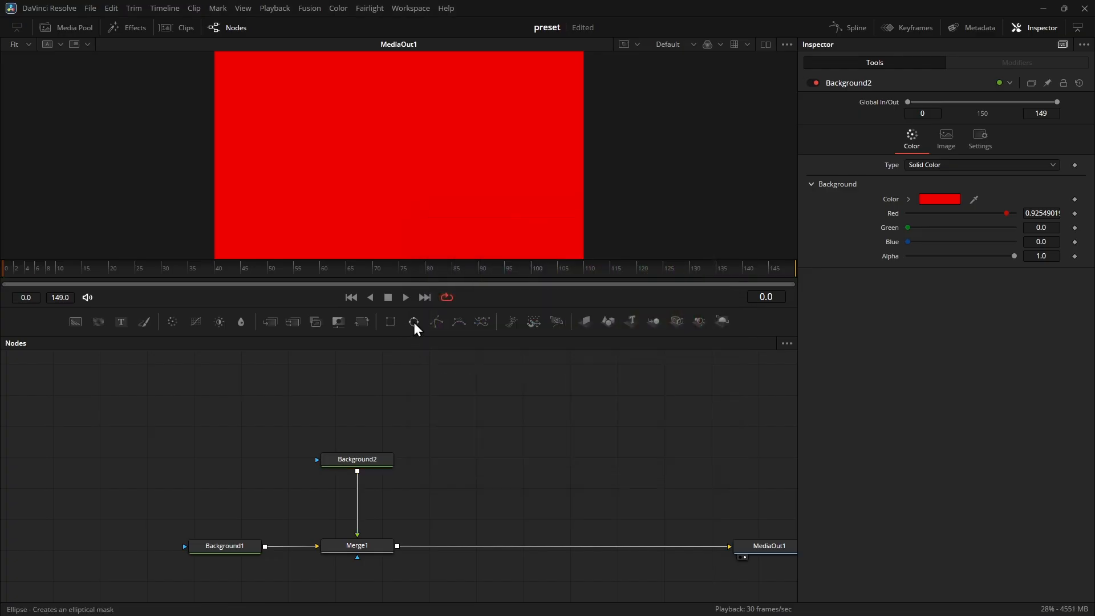
Step: Mask the second Background with an Ellipse and shrink it to a small circle centred in the frame
click(410, 325)
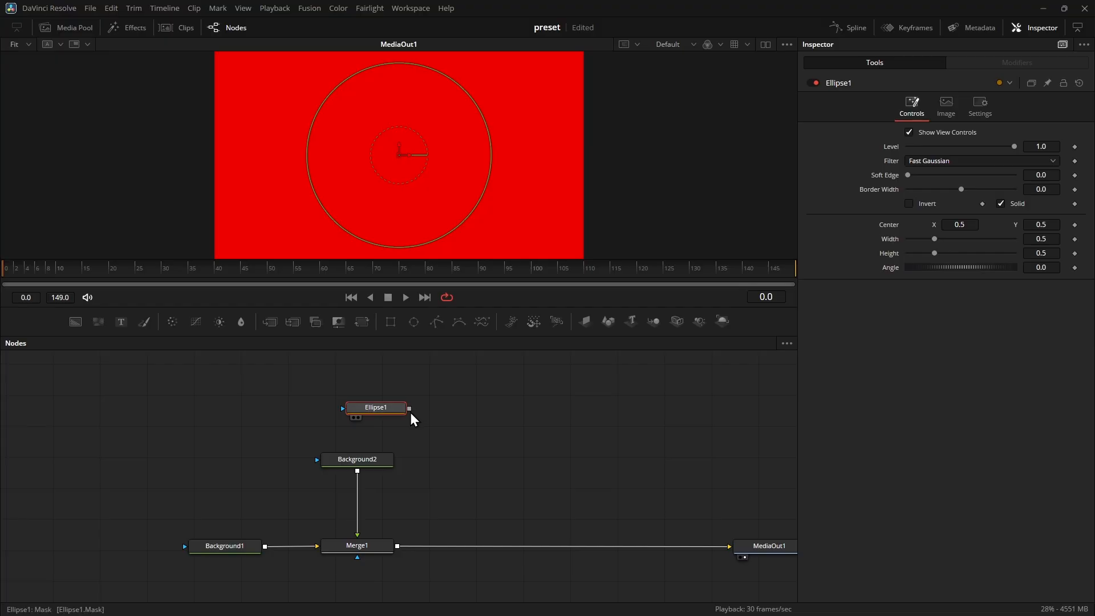
drag(410, 410, 357, 460)
drag(460, 226, 403, 189)
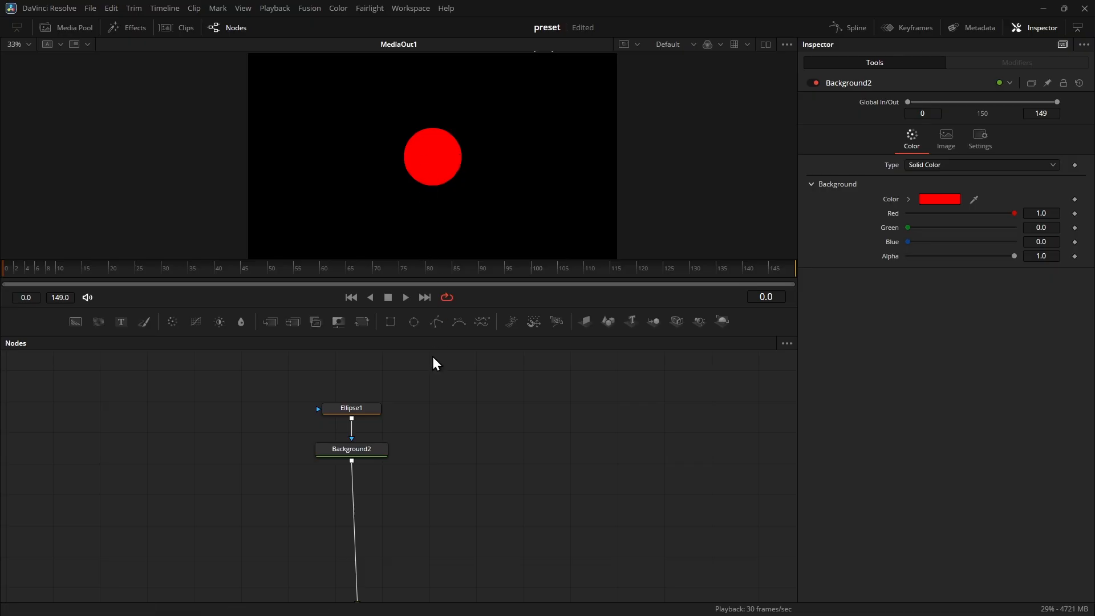
Step: Change the second Background's type to Gradient and set its first gradient colour to red, #ff0000
click(372, 453)
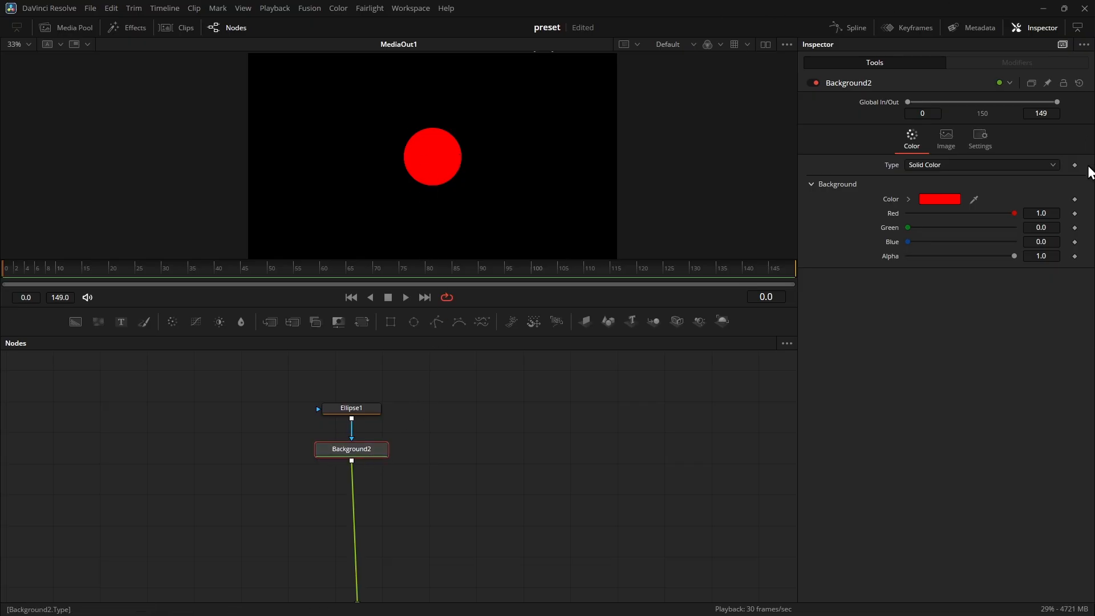
click(1039, 166)
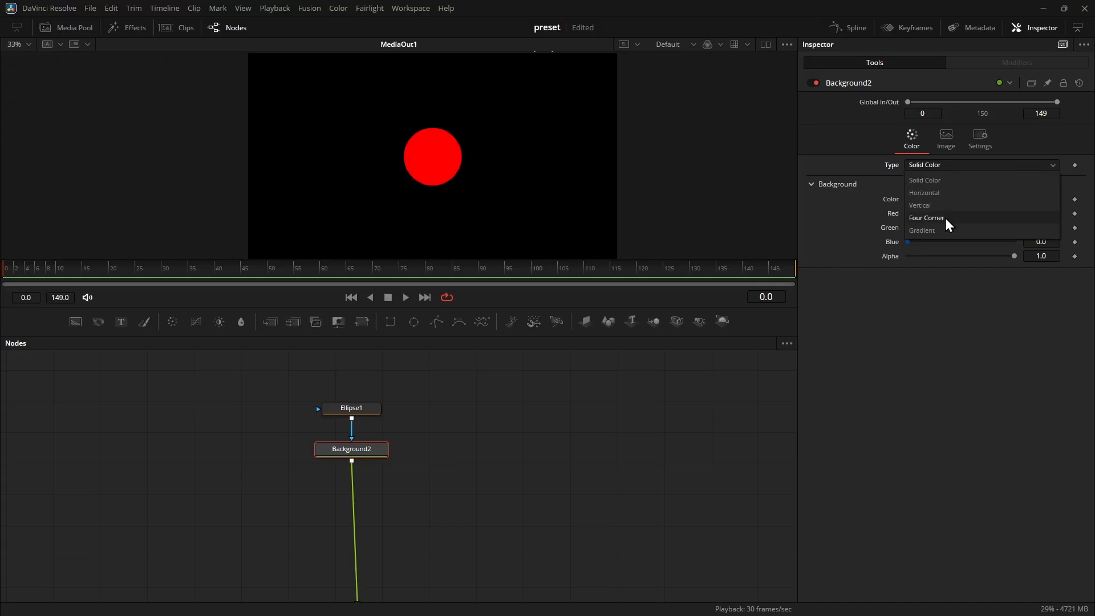
click(934, 230)
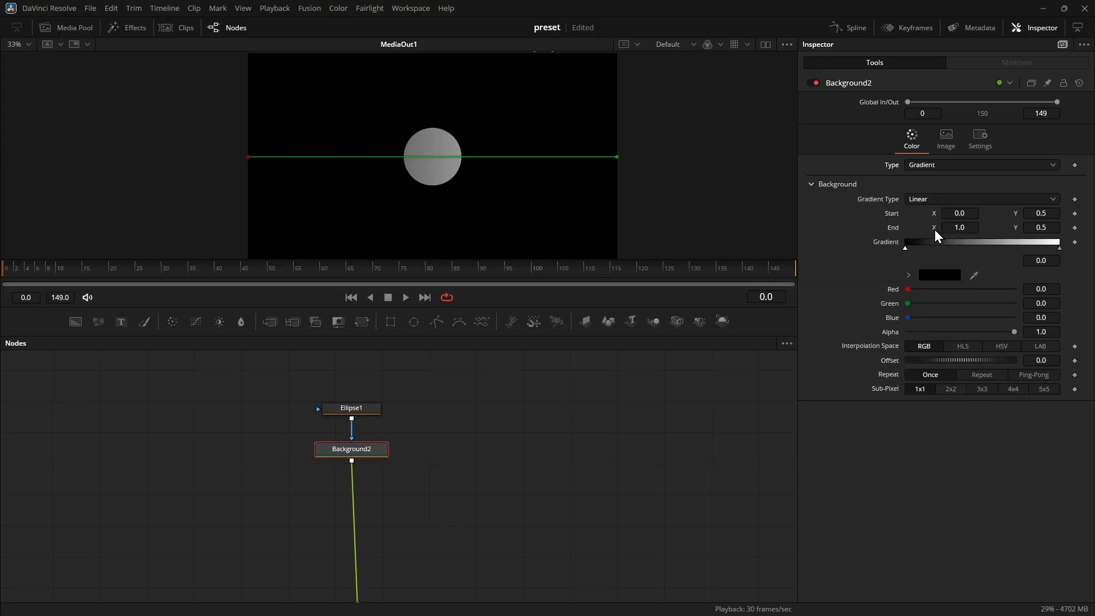
click(953, 276)
drag(645, 191, 746, 213)
click(739, 231)
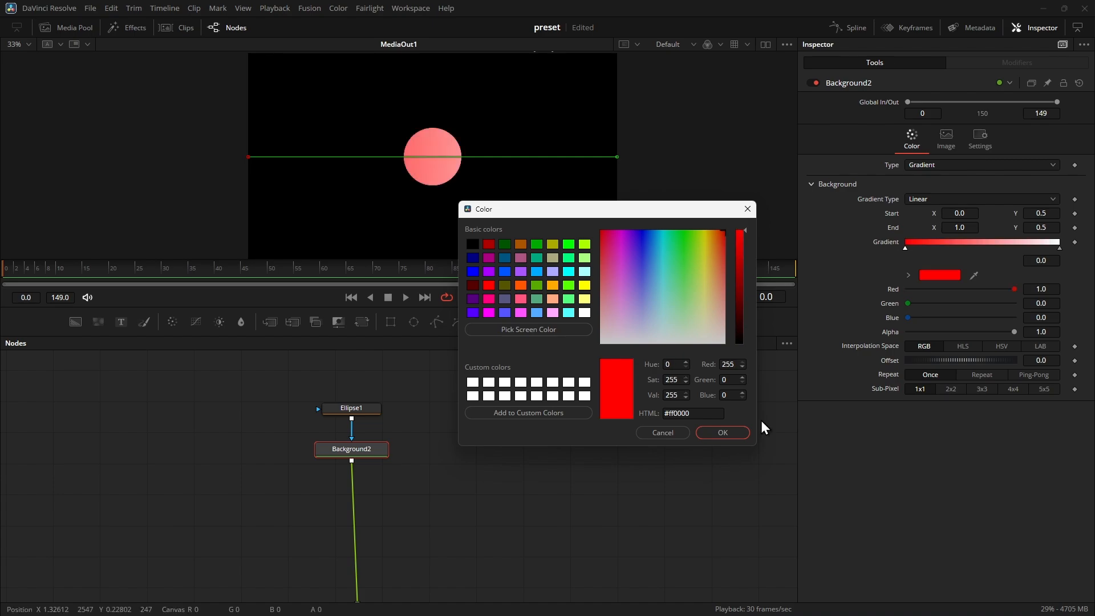
click(730, 433)
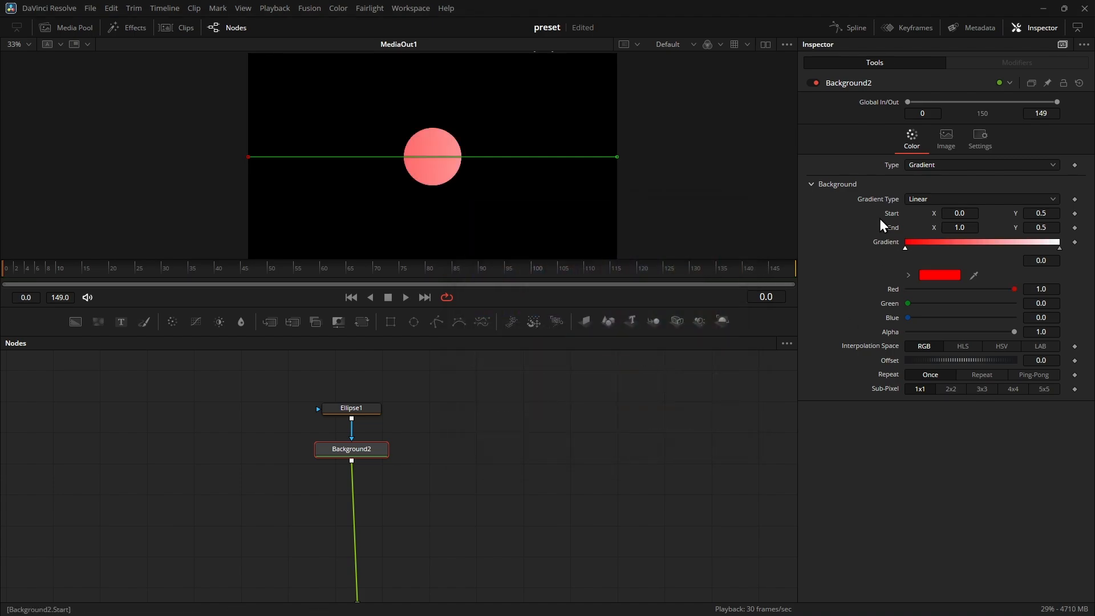
Step: Make the circle's gradient Radial and move its start X to 0.499, the circle's centre
click(940, 199)
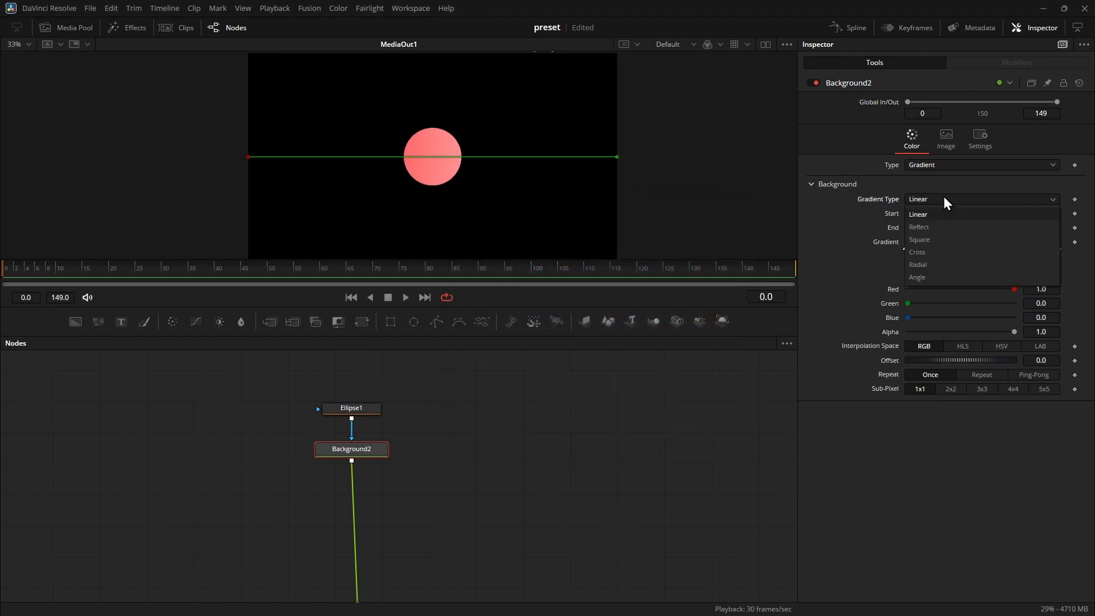
click(919, 265)
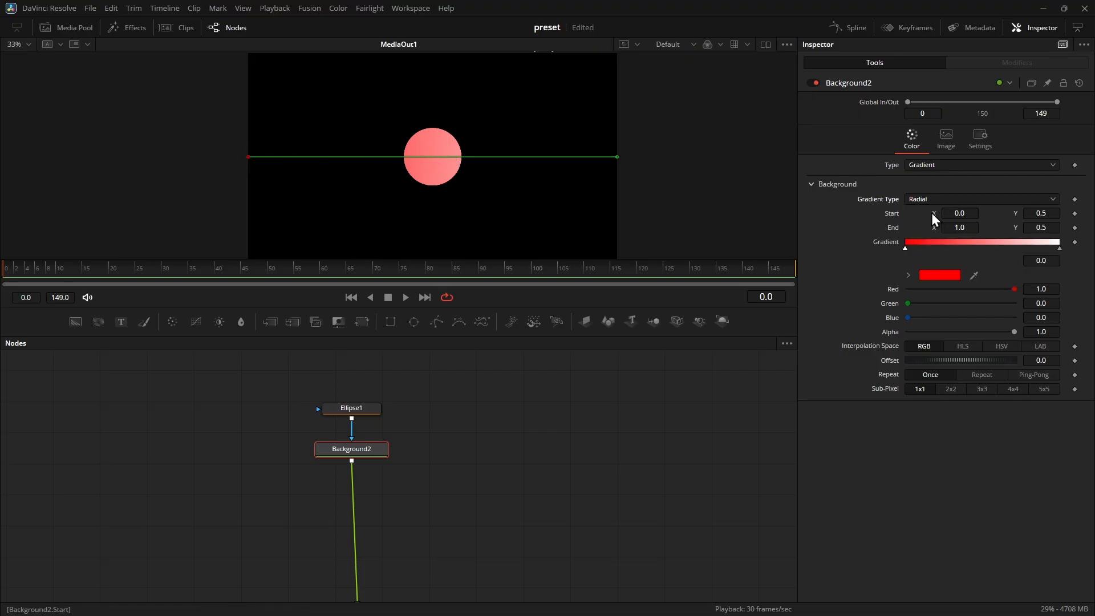
drag(957, 213, 930, 214)
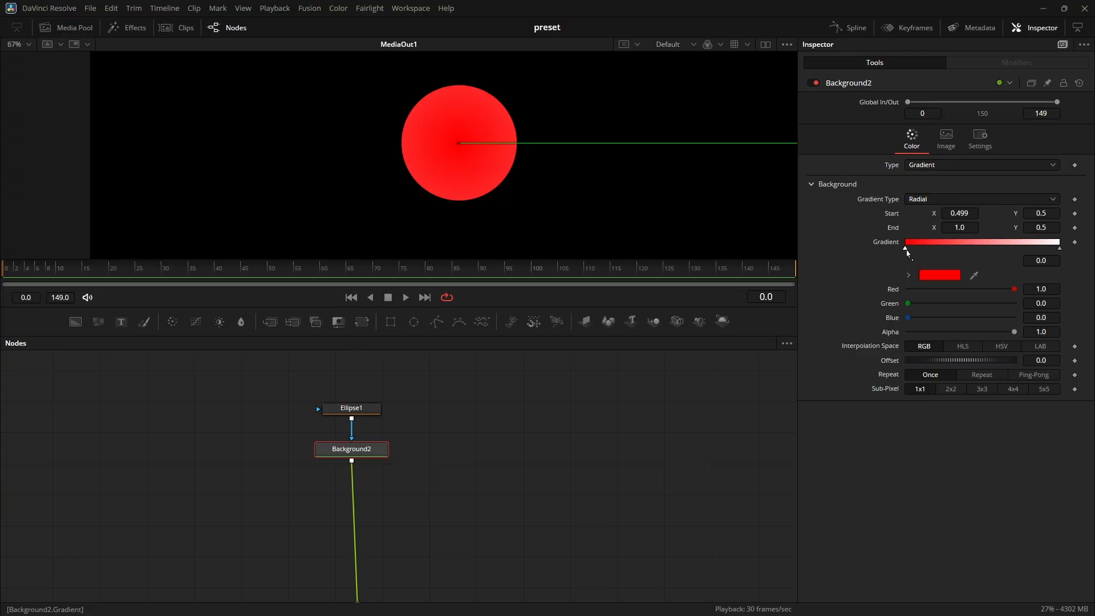
Step: Move the gradient's red stop to about 0.31 and the white stop to about 0.61, with the end X at 0.631
drag(906, 249, 952, 250)
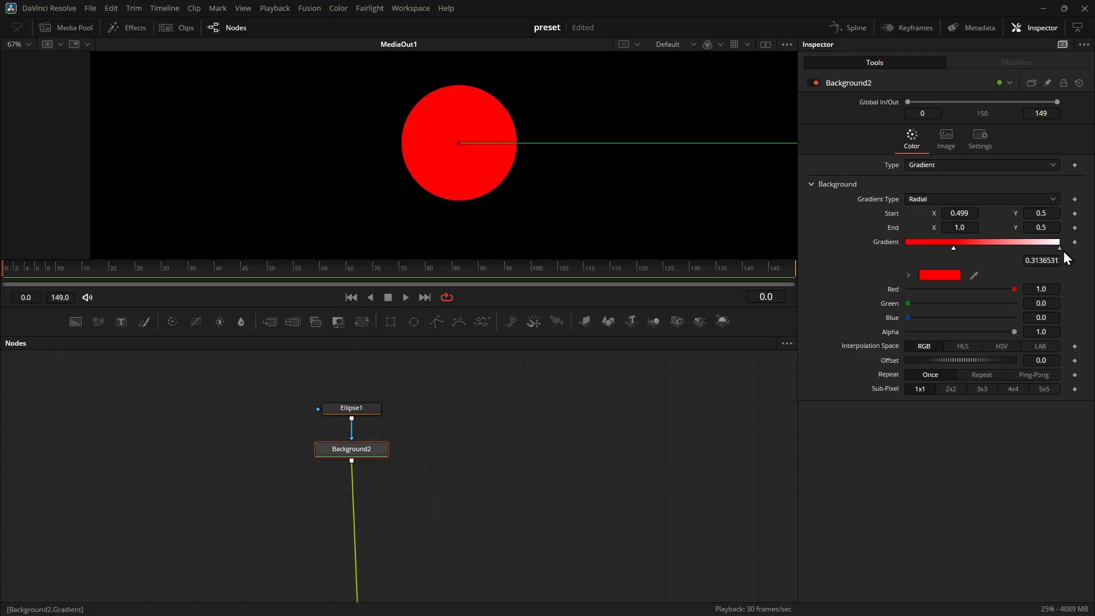
drag(1059, 249, 999, 249)
drag(697, 154, 591, 155)
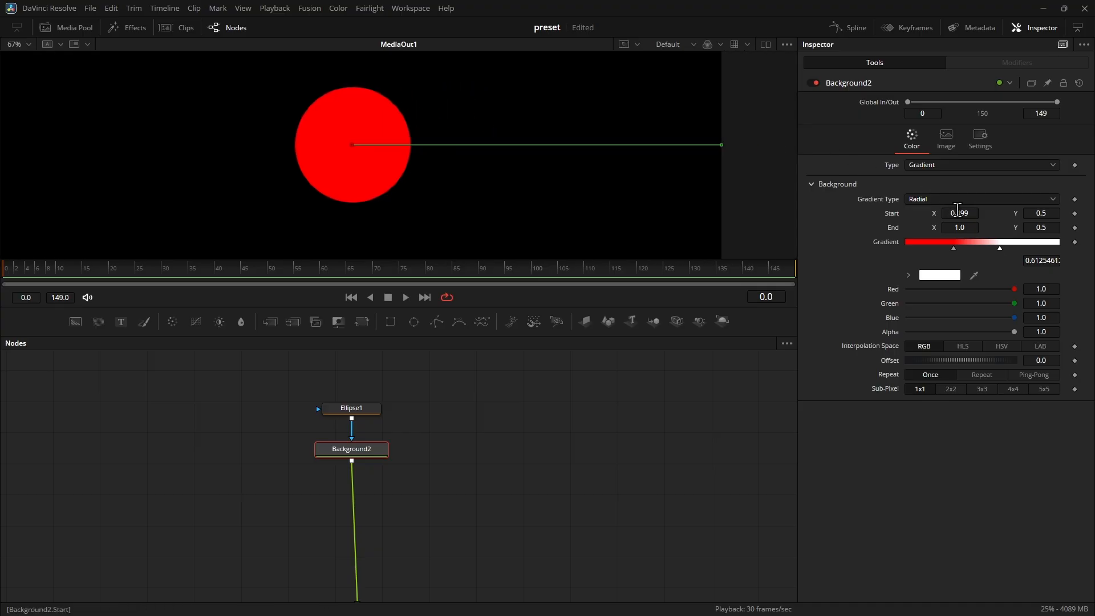
drag(967, 231, 864, 231)
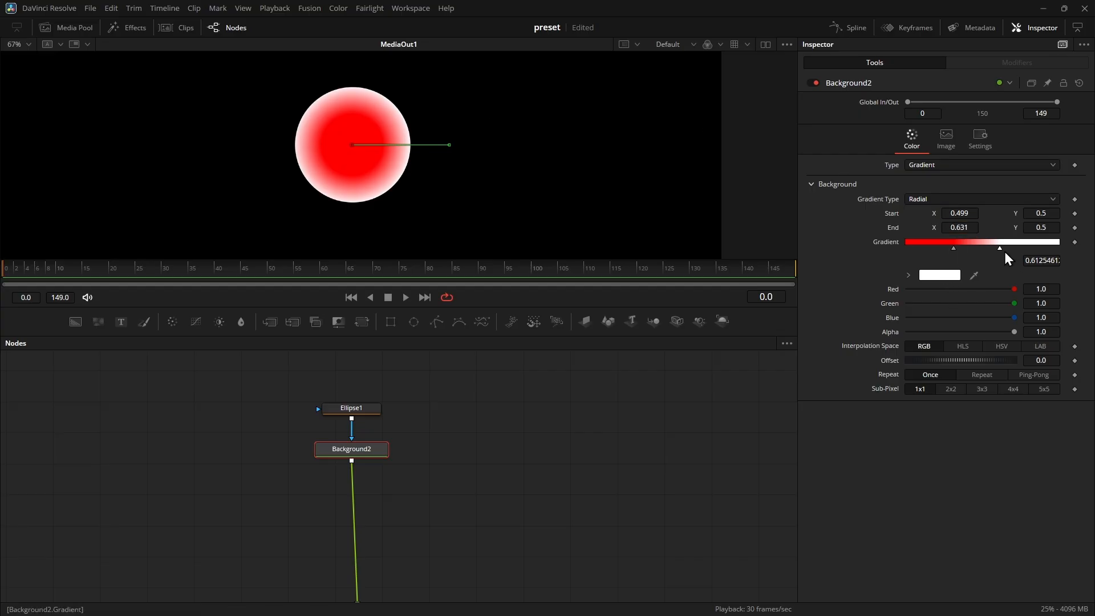
Step: Set the outer colour stop of the head circle's gradient to dark grey, #1a1a1a
click(939, 274)
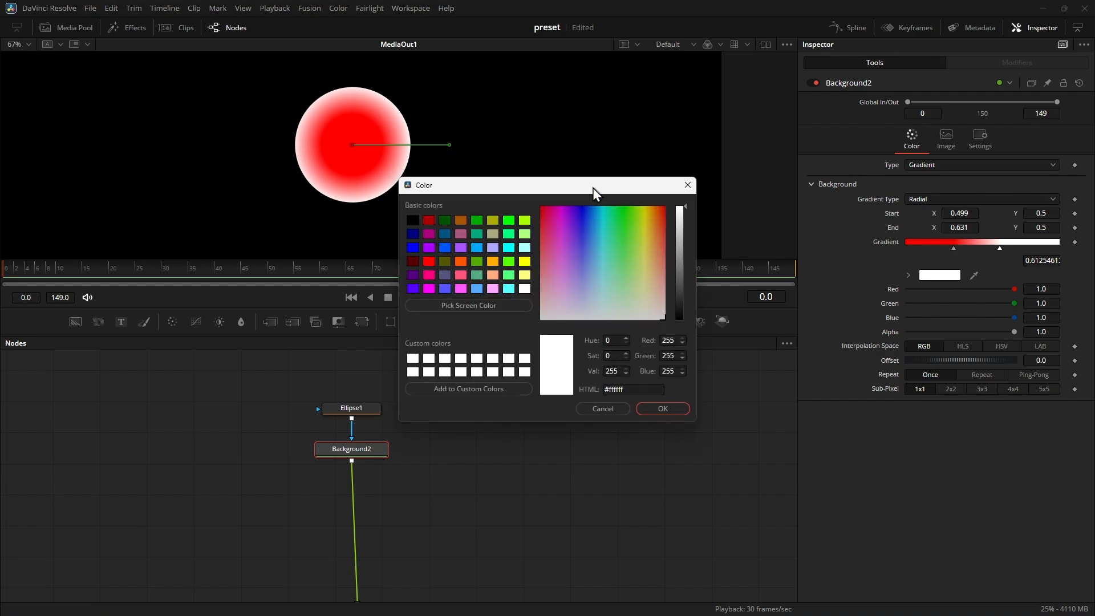
drag(593, 191, 654, 219)
drag(746, 330, 746, 336)
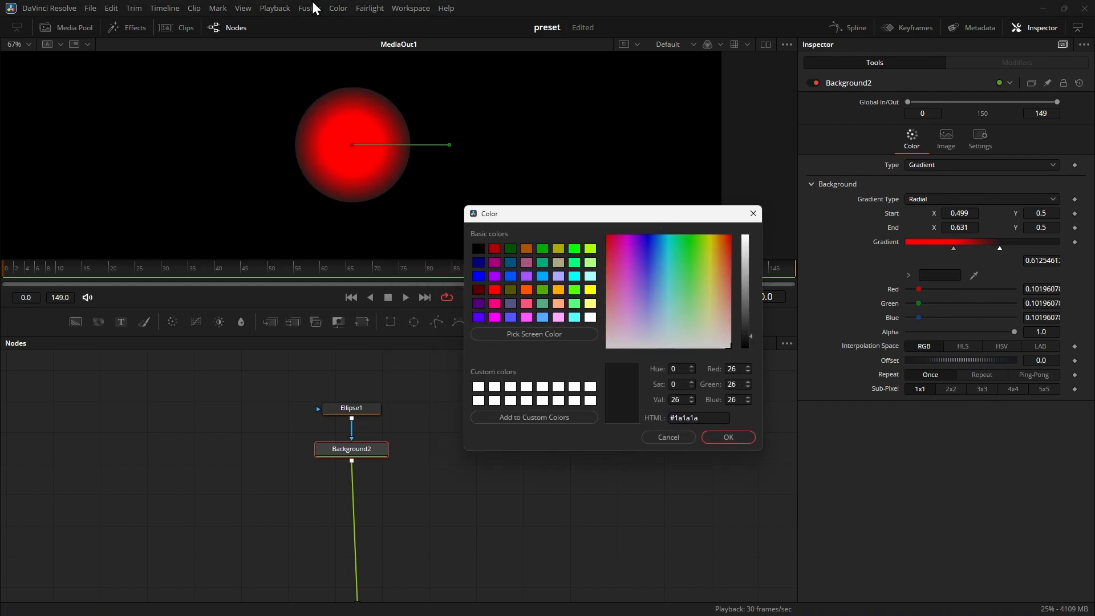
click(725, 441)
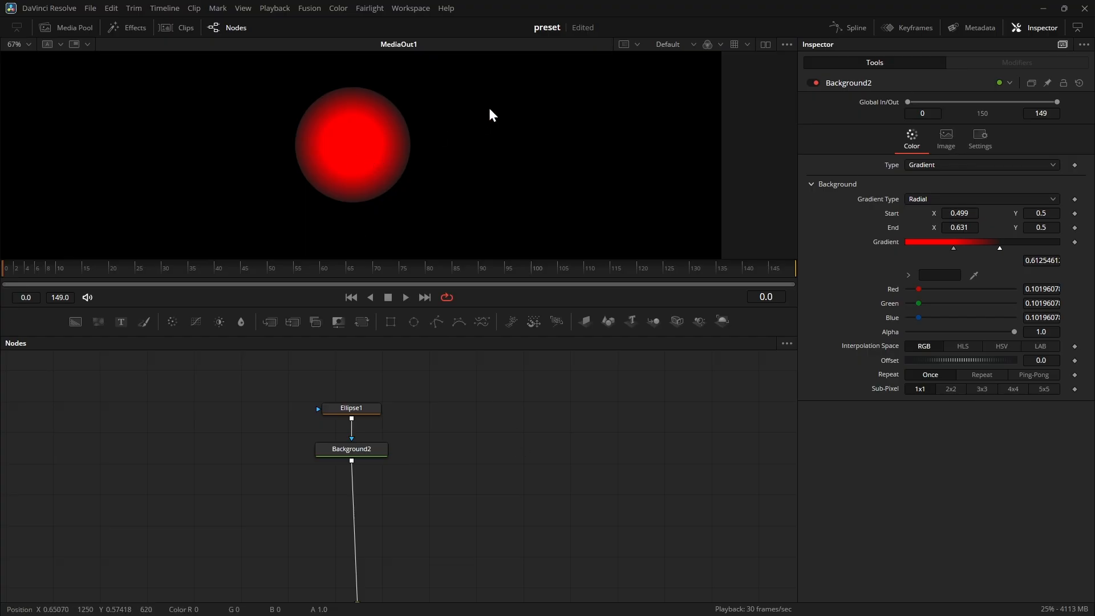
Step: Duplicate the Ellipse1 and Background2 nodes, merge the copy with the original Background2, and place the new Merge below it
scroll(490, 104, down, 2)
scroll(493, 114, down, 1)
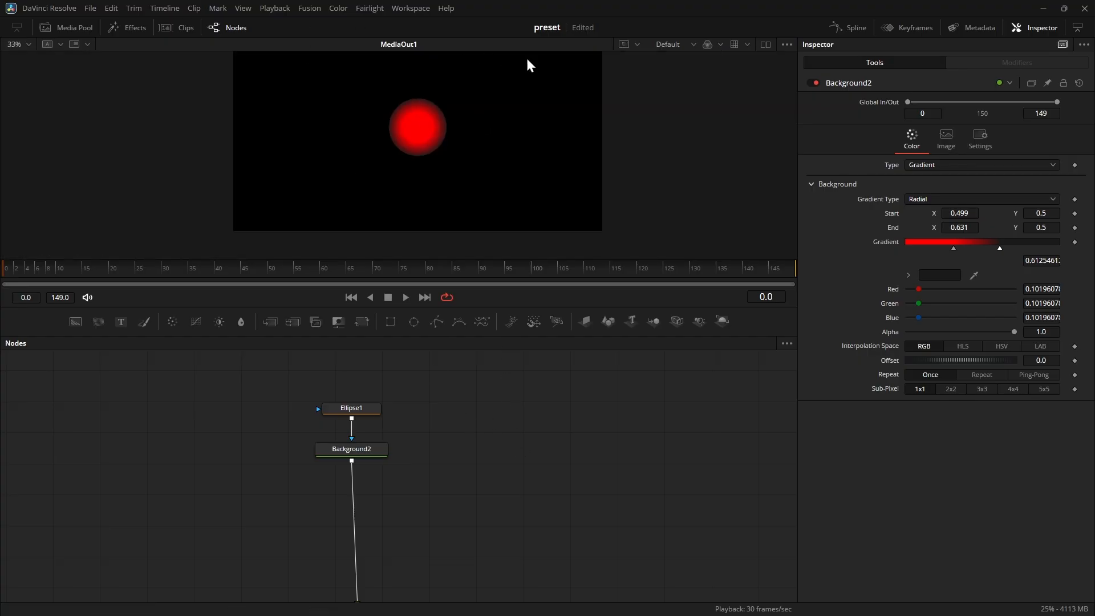
scroll(463, 444, down, 1)
scroll(437, 435, up, 1)
drag(289, 365, 416, 494)
click(519, 457)
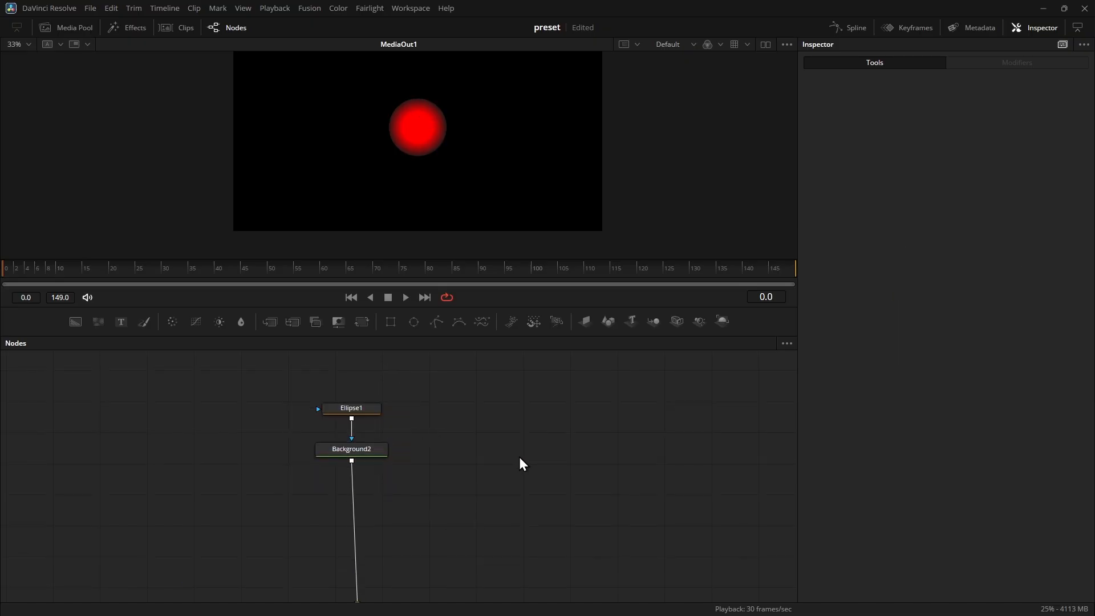
key(ctrl+v)
drag(558, 496, 350, 464)
drag(621, 501, 361, 510)
Step: Enlarge the copied ellipse to about 0.325 in width and height and lower its centre Y to 0.051
click(528, 456)
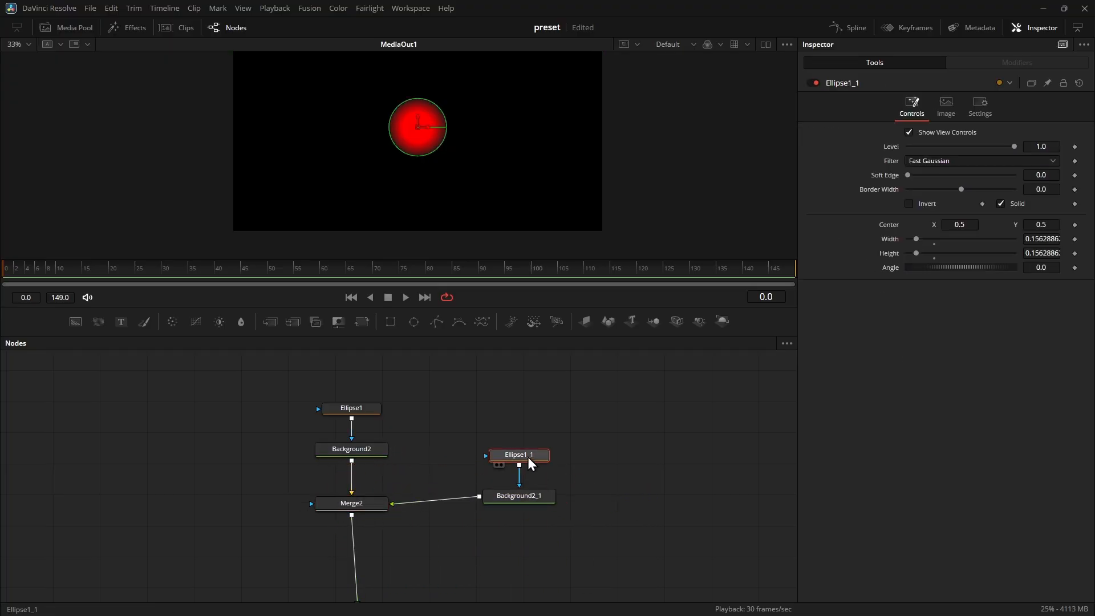
click(1041, 224)
text(0.175)
key(Return)
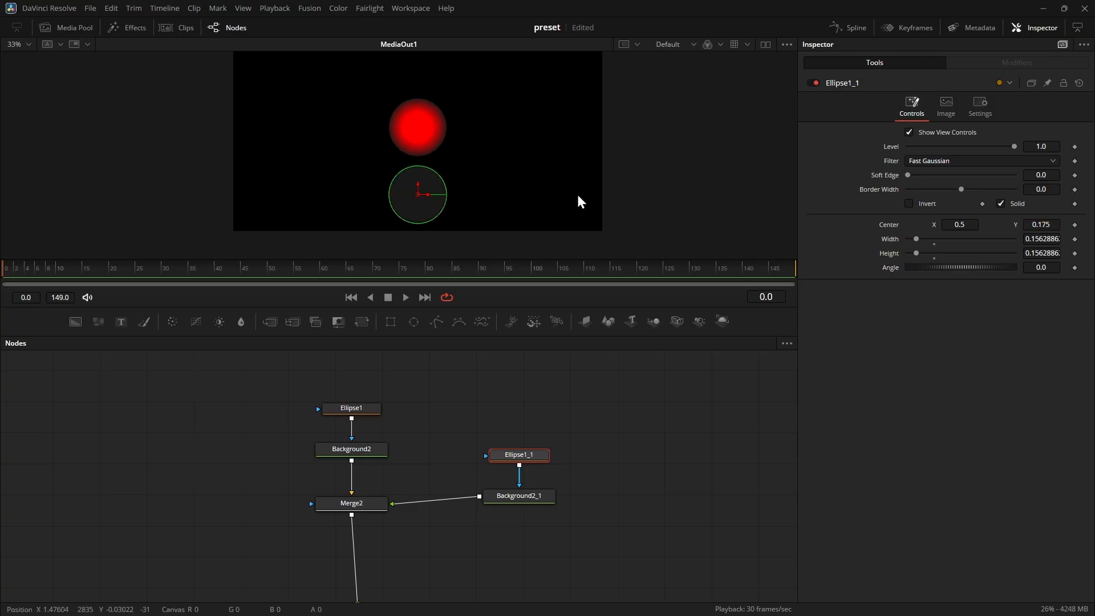
drag(440, 214, 475, 219)
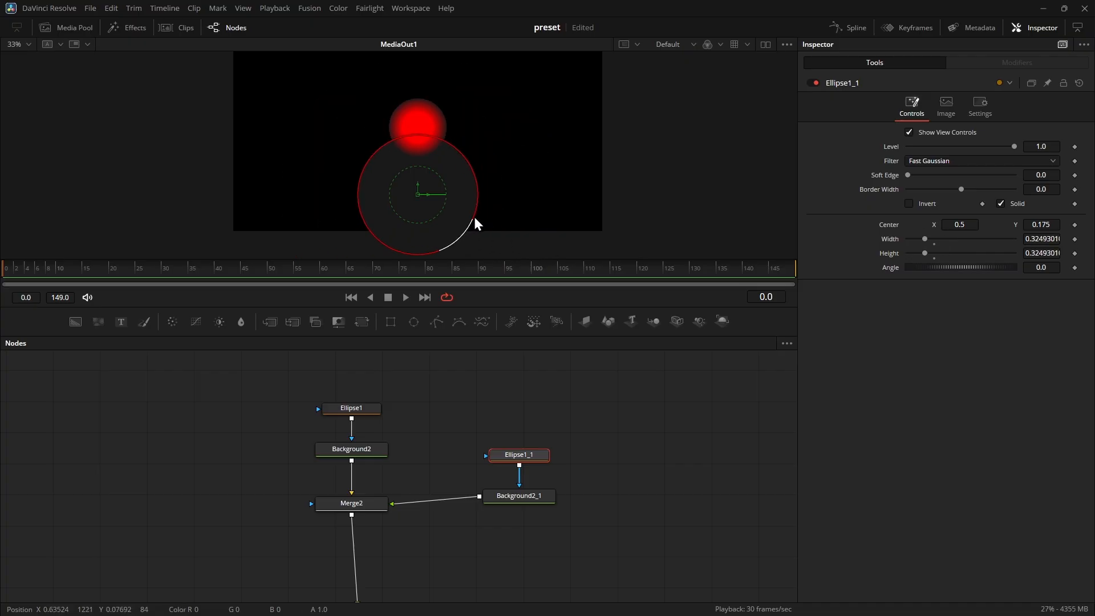
drag(1043, 224, 973, 224)
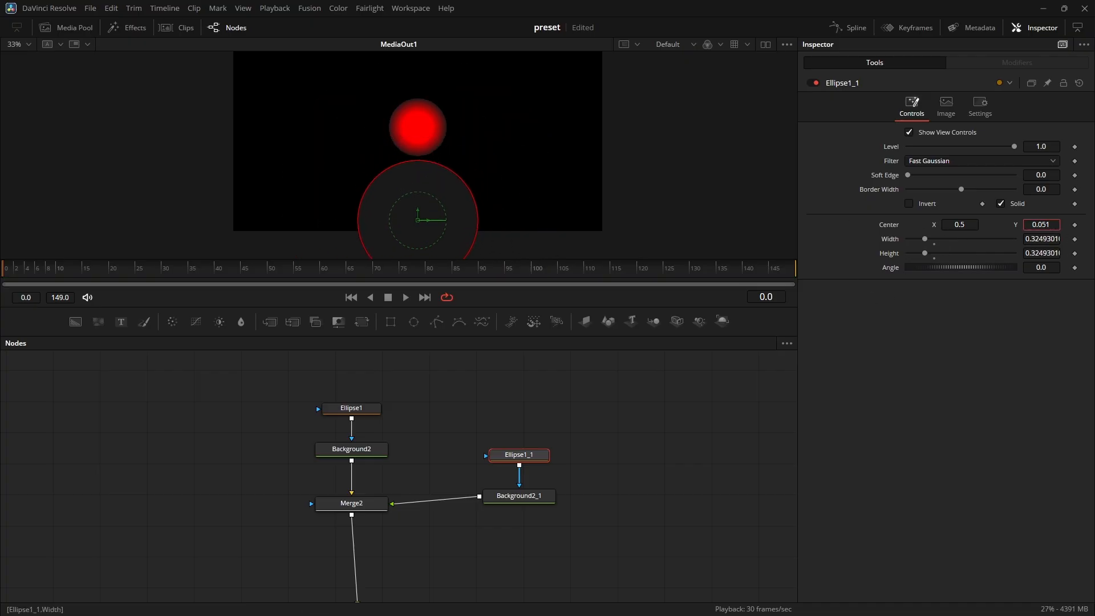
Step: Reposition the copied Background's radial gradient over the body circle, starting at about 0.508, 0.080 and ending at about 0.789, 0.071
click(528, 501)
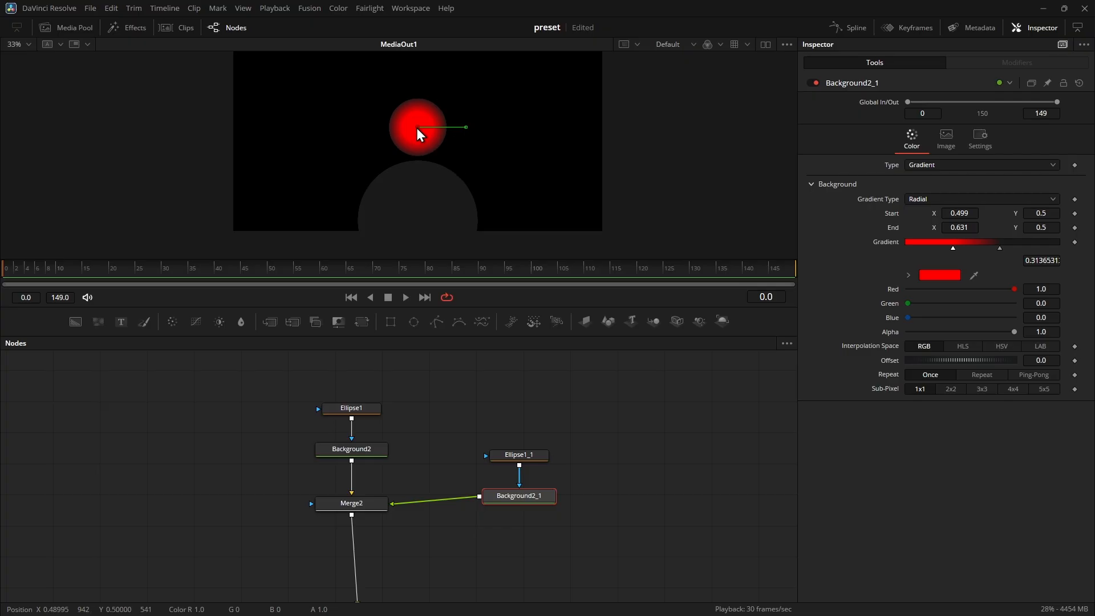
drag(417, 128, 411, 228)
scroll(548, 164, down, 2)
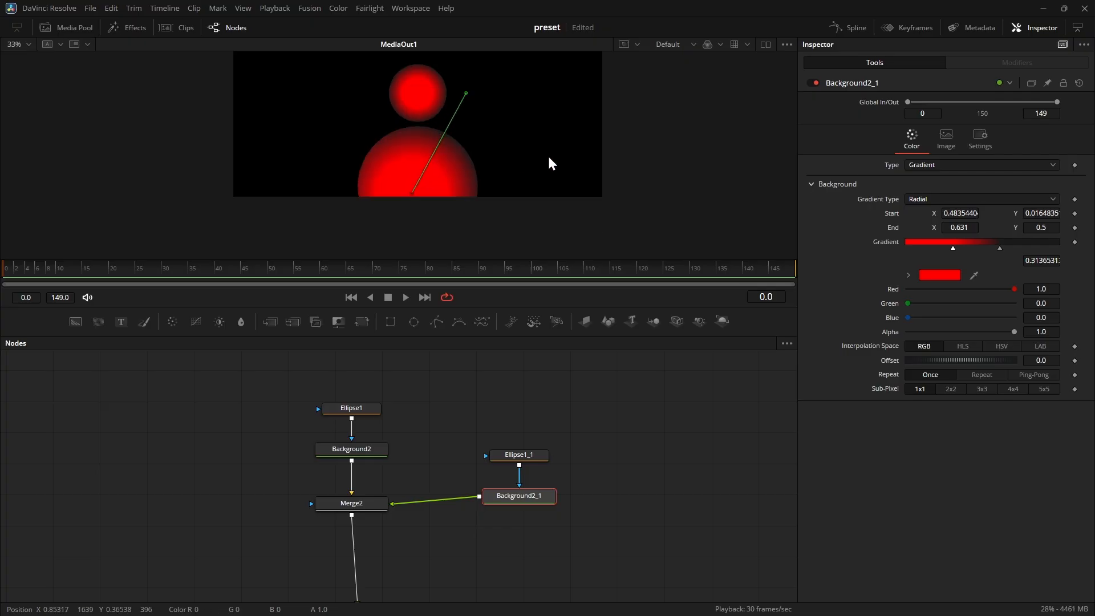
drag(466, 94, 554, 187)
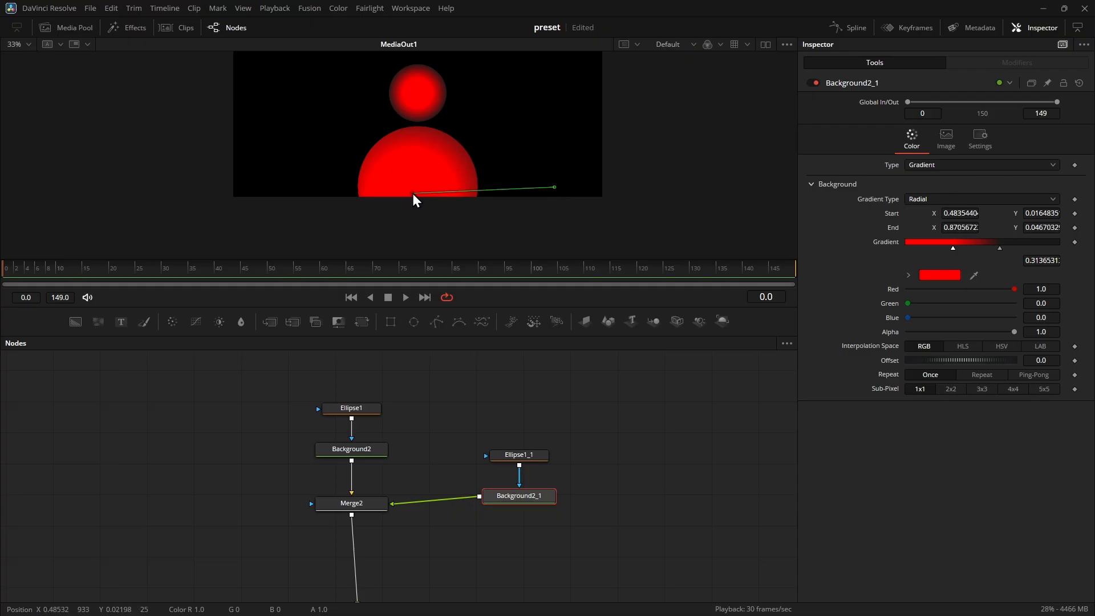
drag(412, 193, 421, 180)
drag(553, 187, 524, 182)
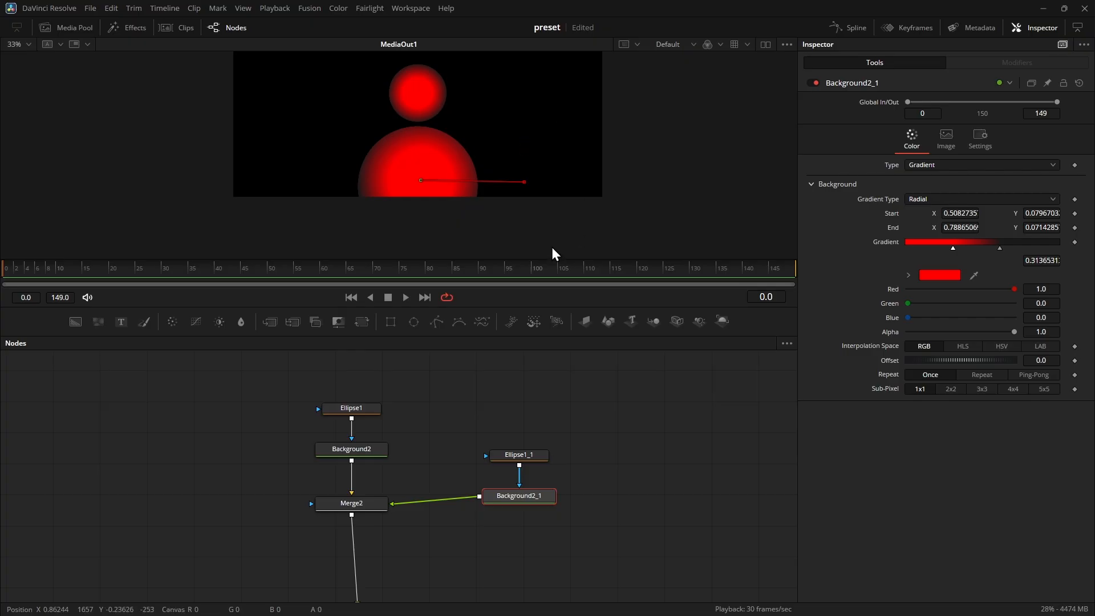
Step: Bring user.png into the node graph and use it as Background2's mask in place of Ellipse1
click(624, 407)
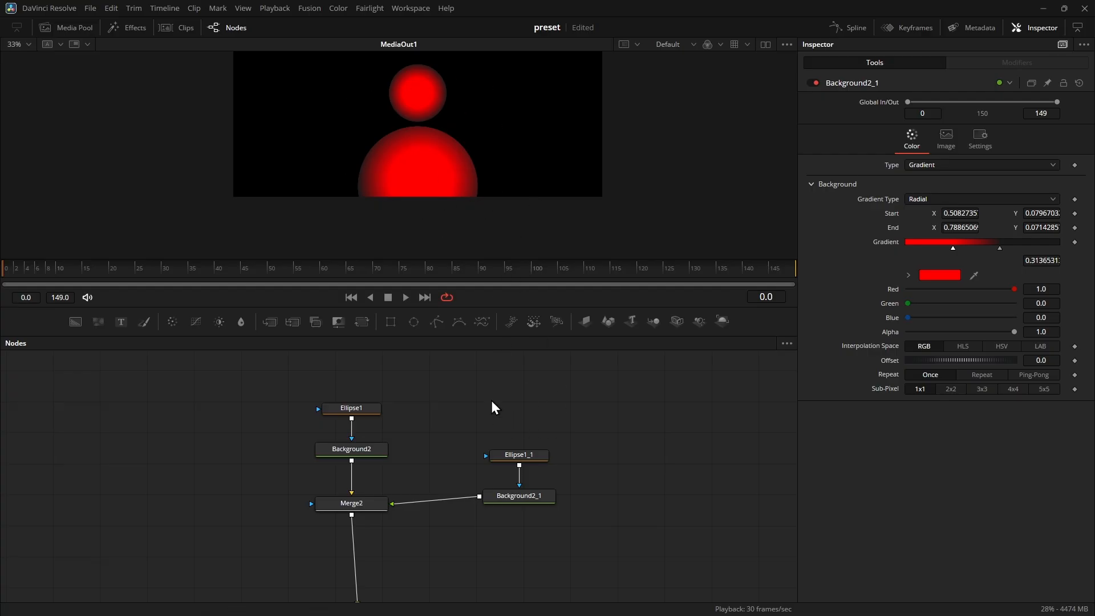
drag(629, 406, 637, 411)
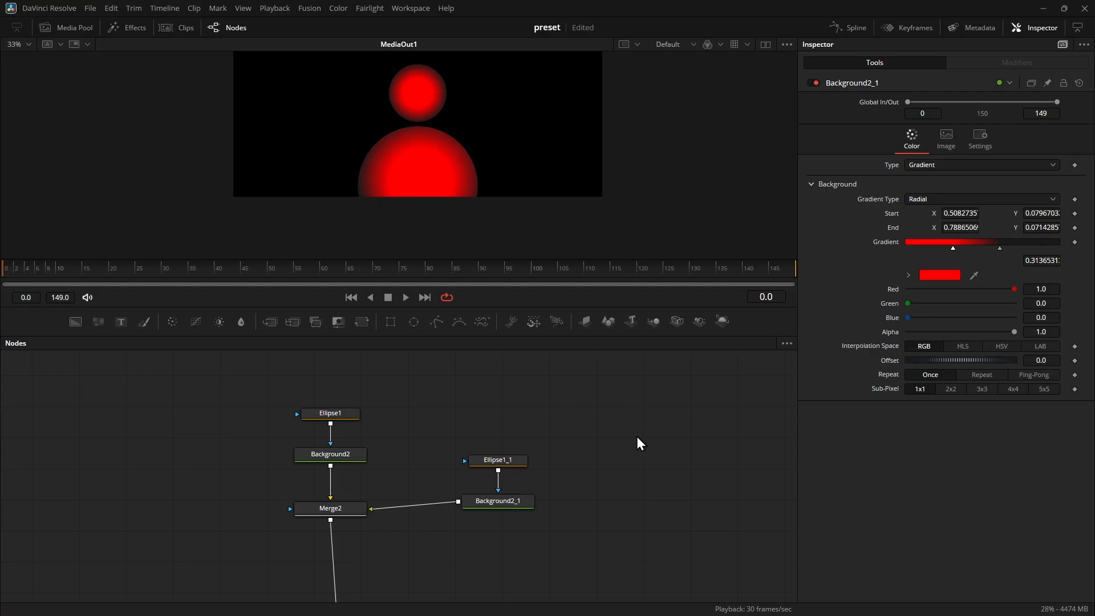
click(73, 29)
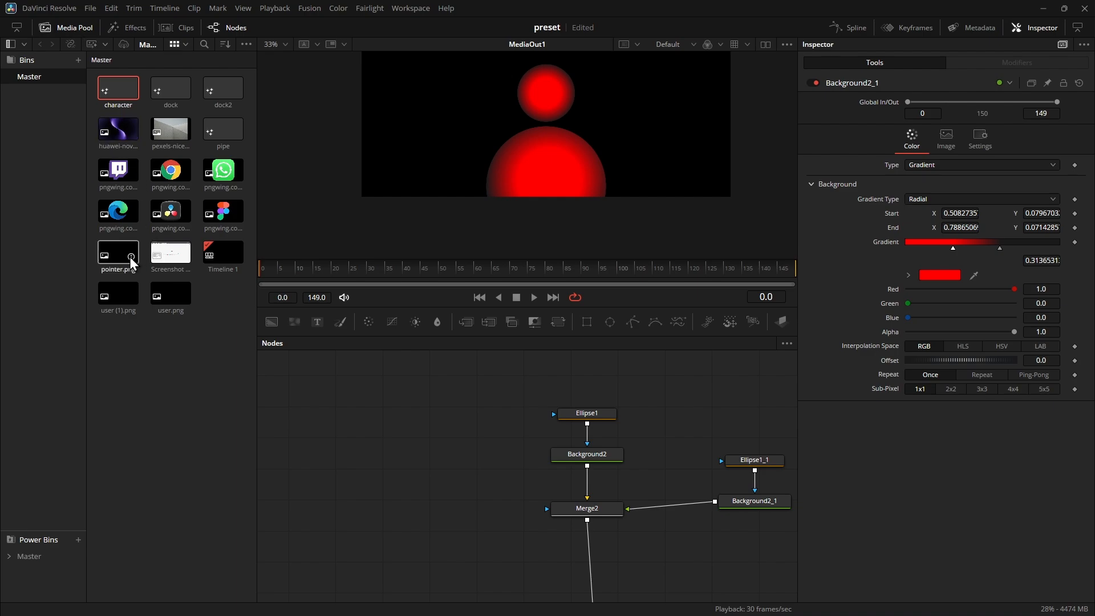
drag(162, 298, 396, 443)
drag(329, 428, 492, 386)
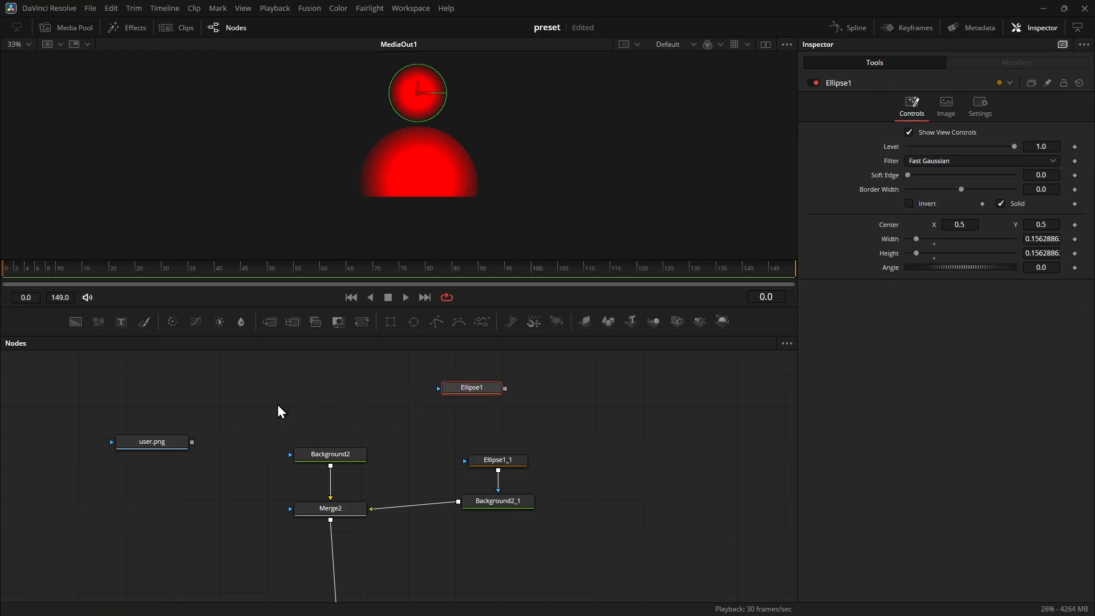
drag(156, 443, 329, 457)
drag(330, 396, 362, 400)
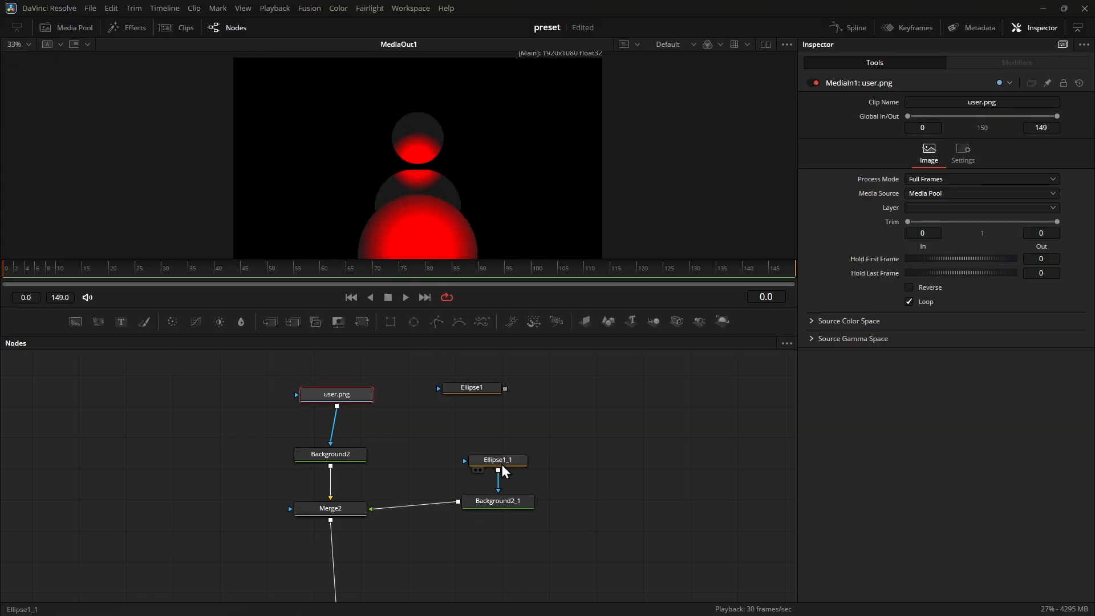
Step: Detach Ellipse1_1 from Background2_1 and mask that Background with a duplicate of the user.png node instead
drag(502, 461, 669, 419)
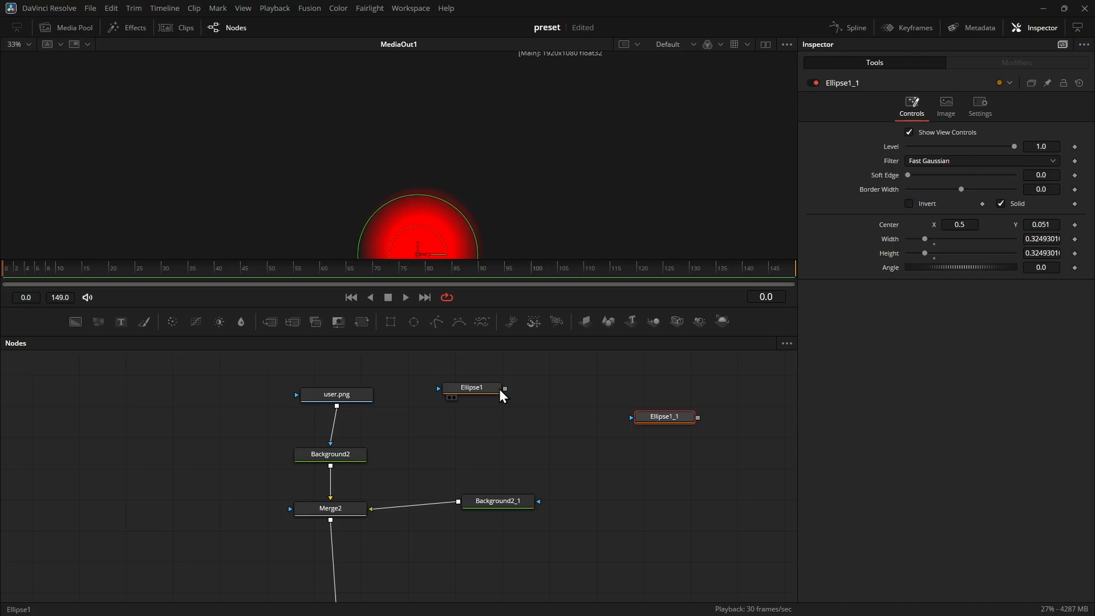
drag(502, 389, 576, 397)
click(436, 408)
click(351, 396)
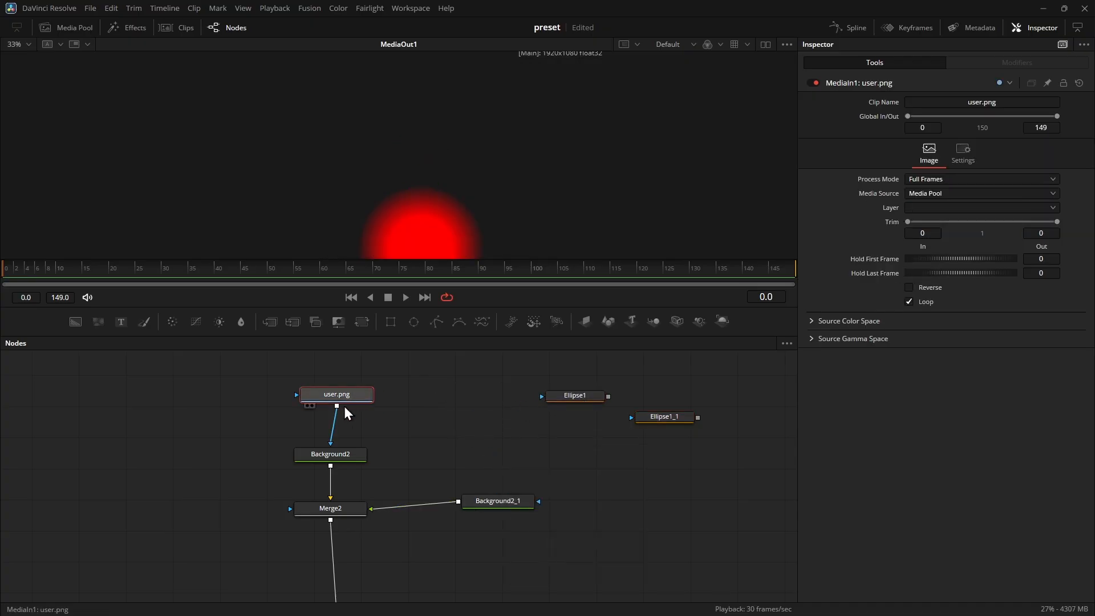
key(ctrl+v)
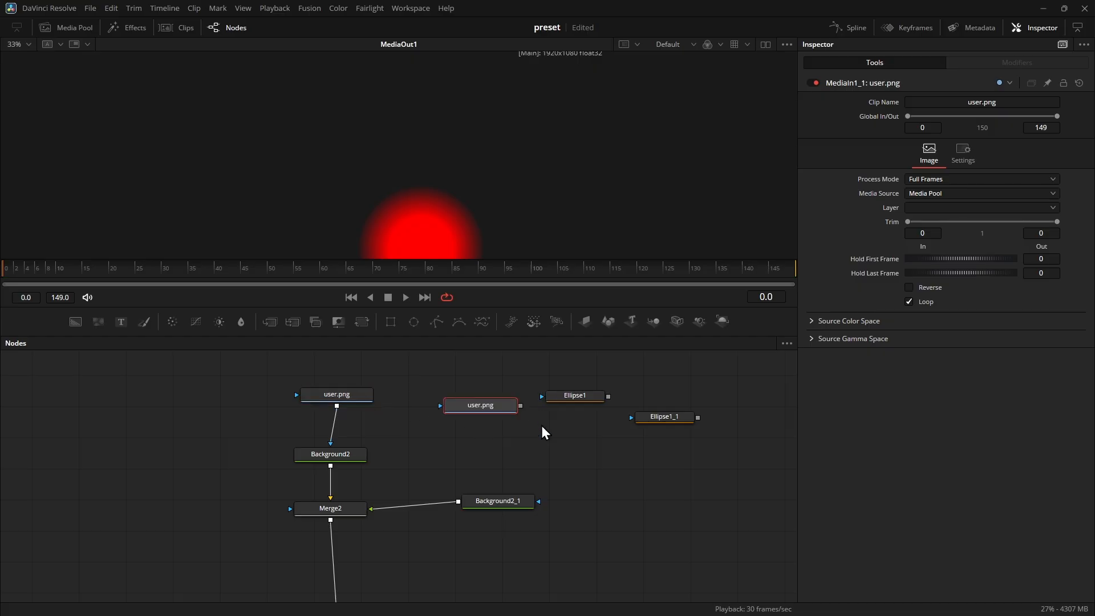
drag(521, 412, 510, 492)
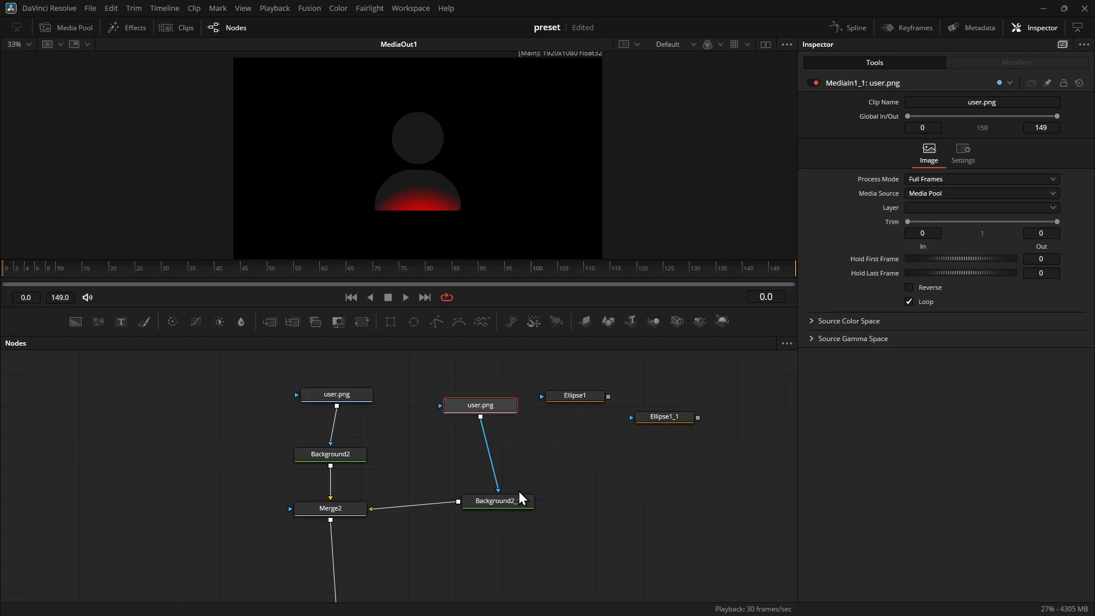
scroll(616, 480, down, 2)
scroll(616, 477, up, 2)
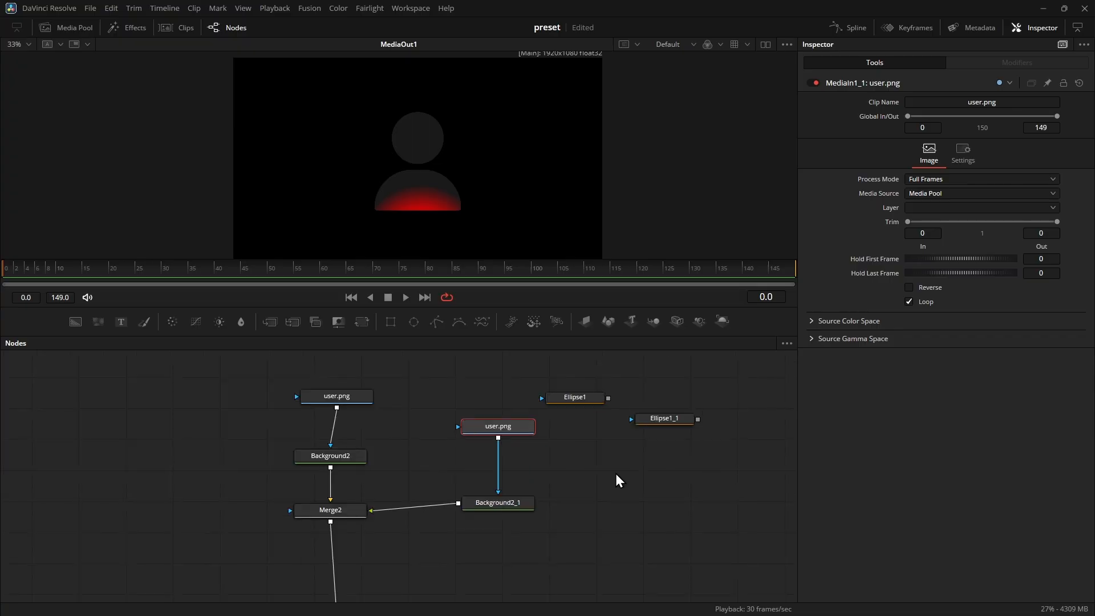
Step: Delete all the character nodes, keeping only Background1, Merge1 and MediaOut1
scroll(615, 474, down, 2)
drag(311, 378, 705, 548)
key(Delete)
Step: Add user.png from the media pool, connect it to Merge1 as the foreground and place it directly above Merge1
click(72, 29)
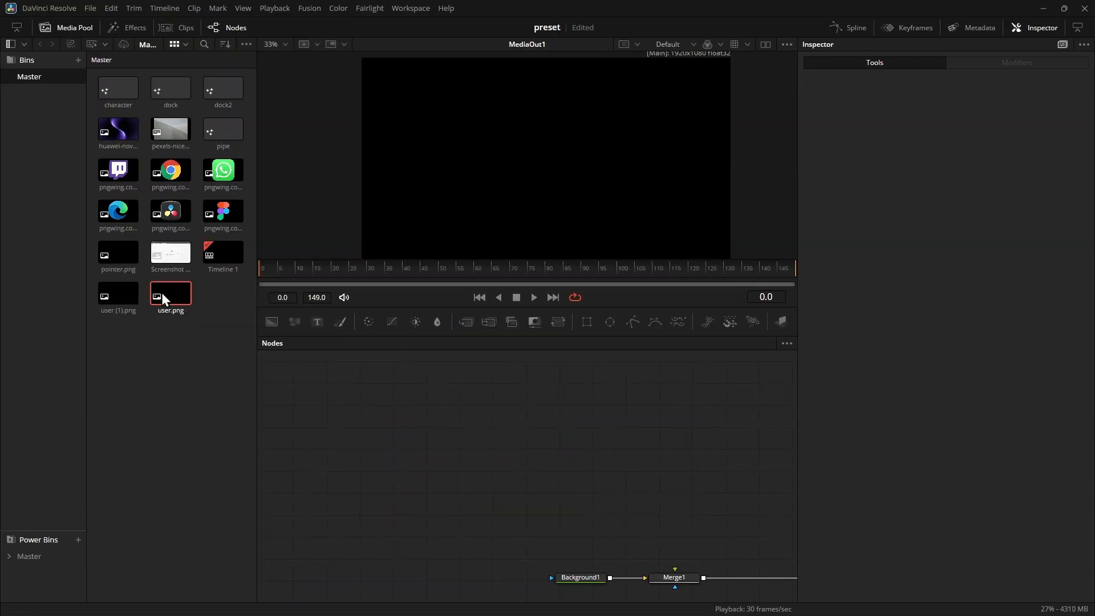
drag(163, 299, 548, 437)
click(68, 29)
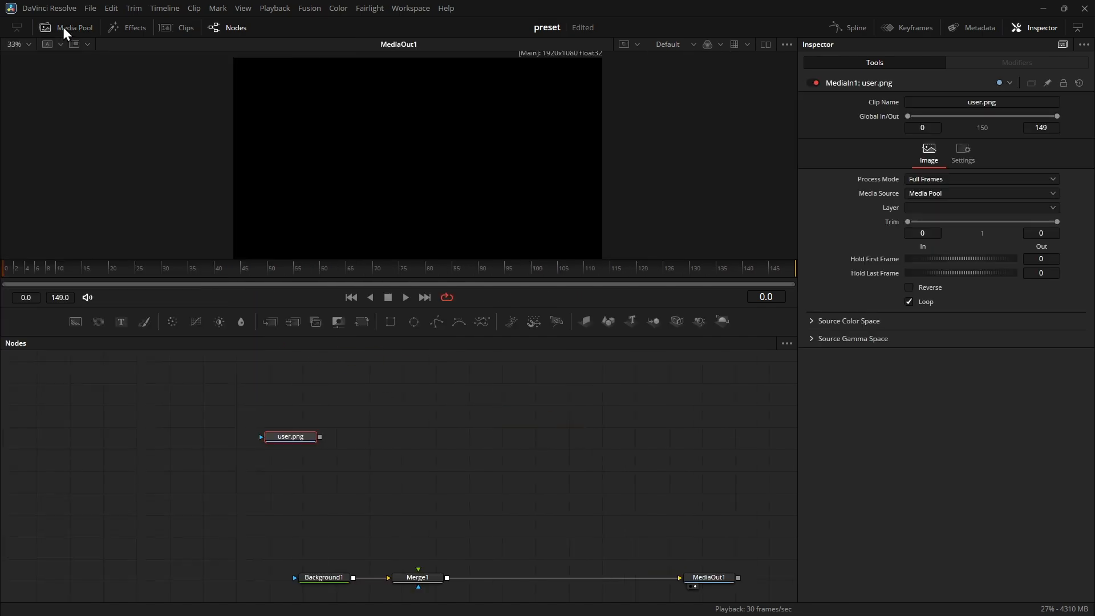
scroll(319, 457, down, 2)
drag(273, 370, 419, 505)
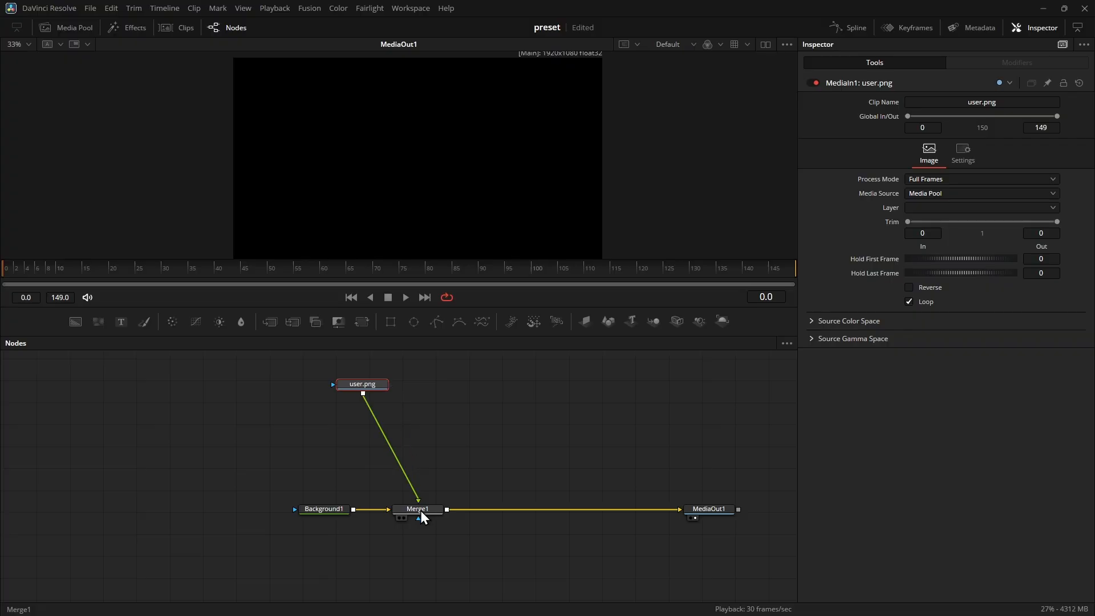
drag(362, 385, 417, 401)
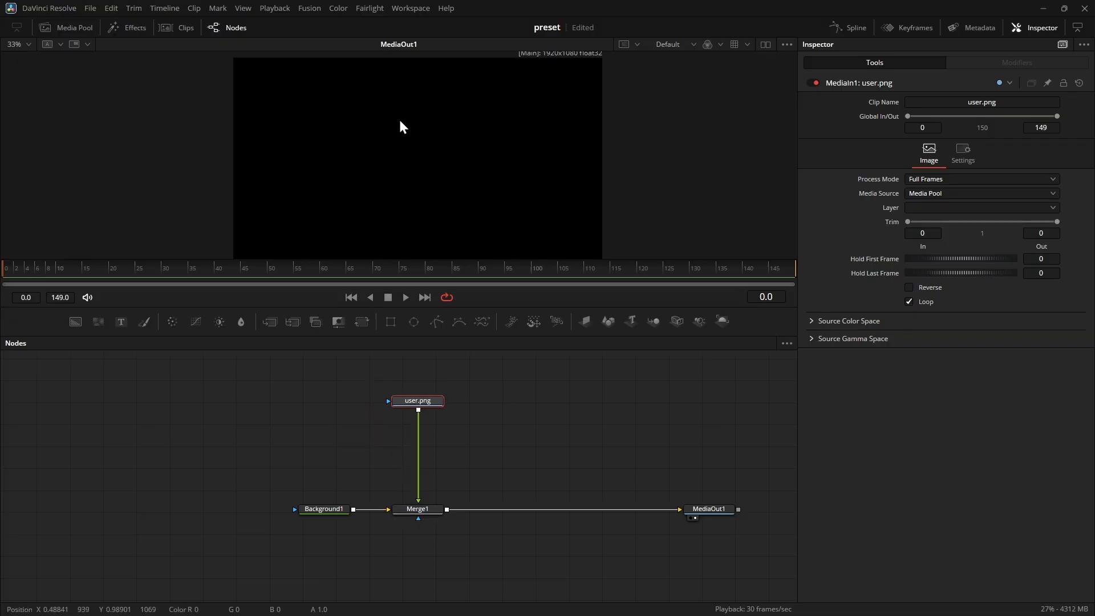
Step: Insert a new Background between user.png and Merge1, with user.png as its mask
click(365, 422)
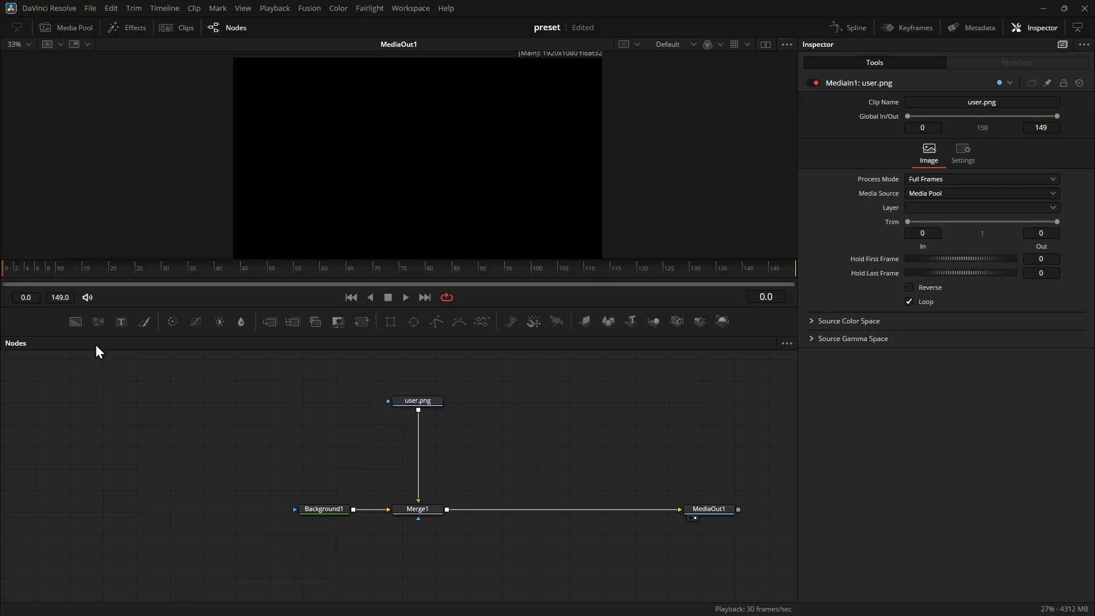
drag(75, 321, 425, 507)
drag(447, 402, 425, 461)
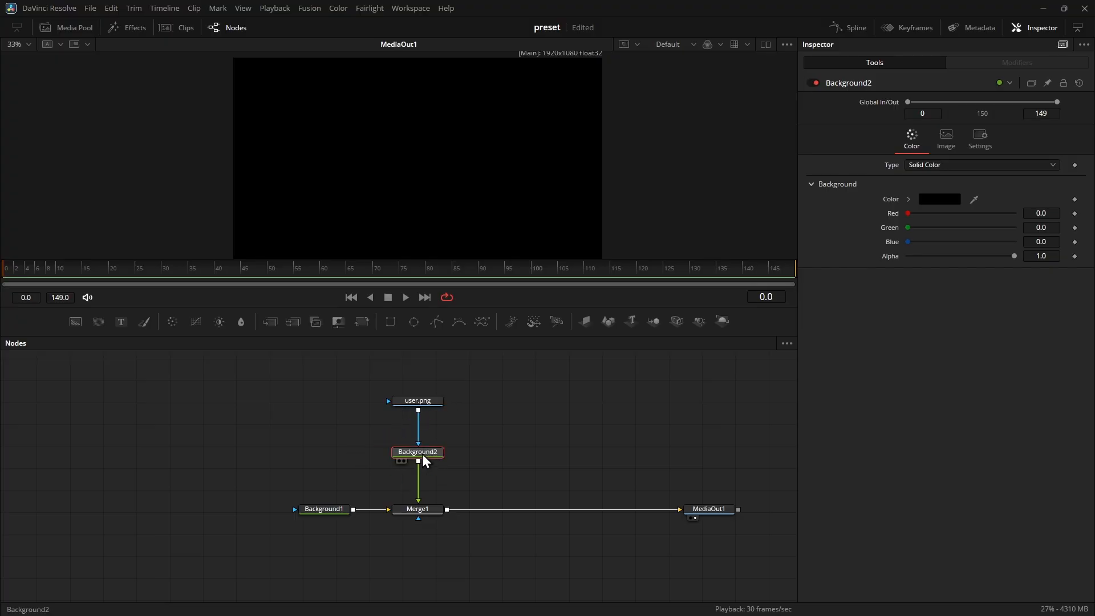
Step: Keep Background2 as Solid Color and make it turquoise, about 0.318 red, 0.953 green and 0.816 blue
click(959, 166)
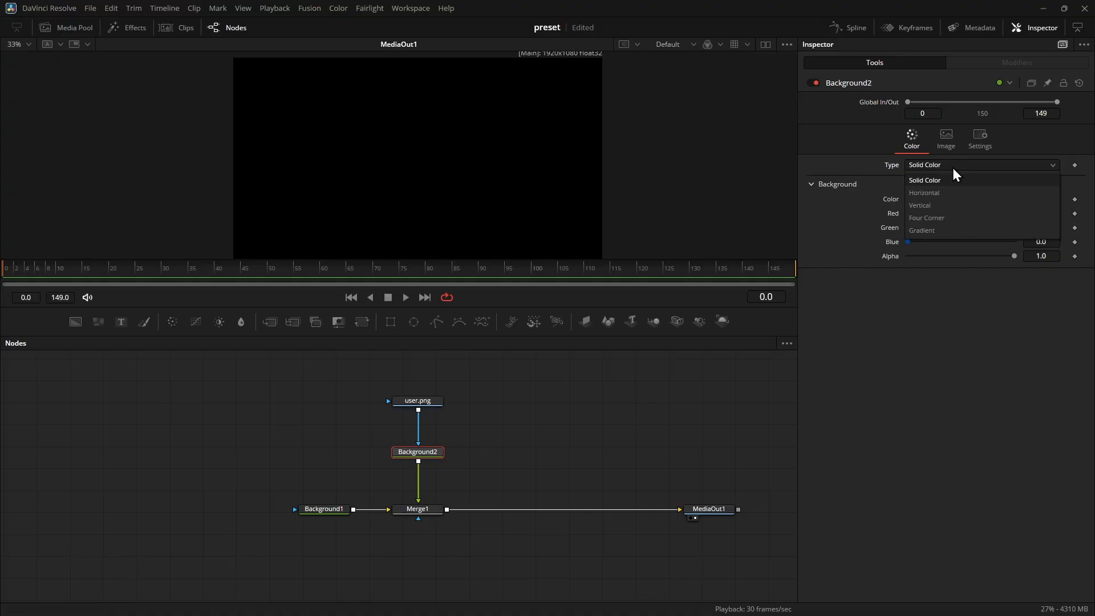
click(893, 198)
click(935, 199)
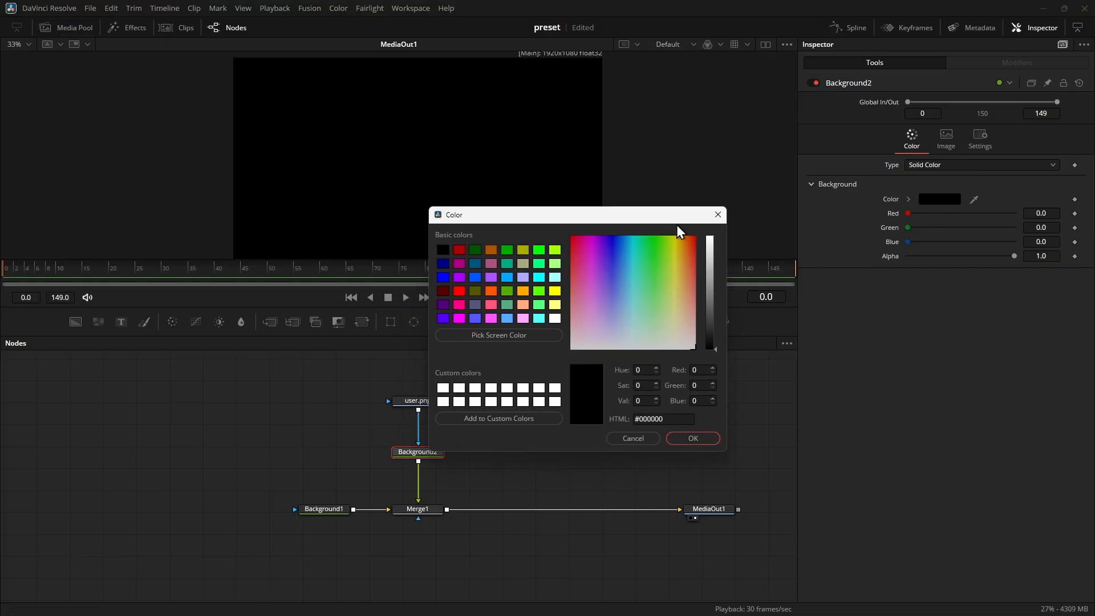
click(646, 261)
drag(712, 268, 711, 241)
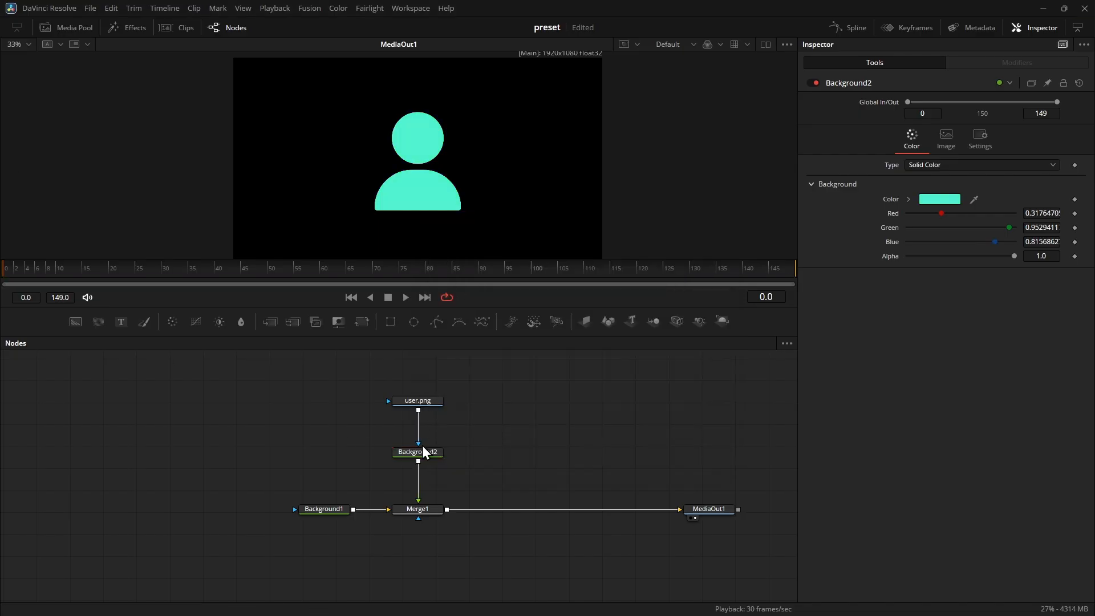
Step: Move user.png and Background2 higher in the node graph and add a Transform after Background2
drag(425, 453, 425, 434)
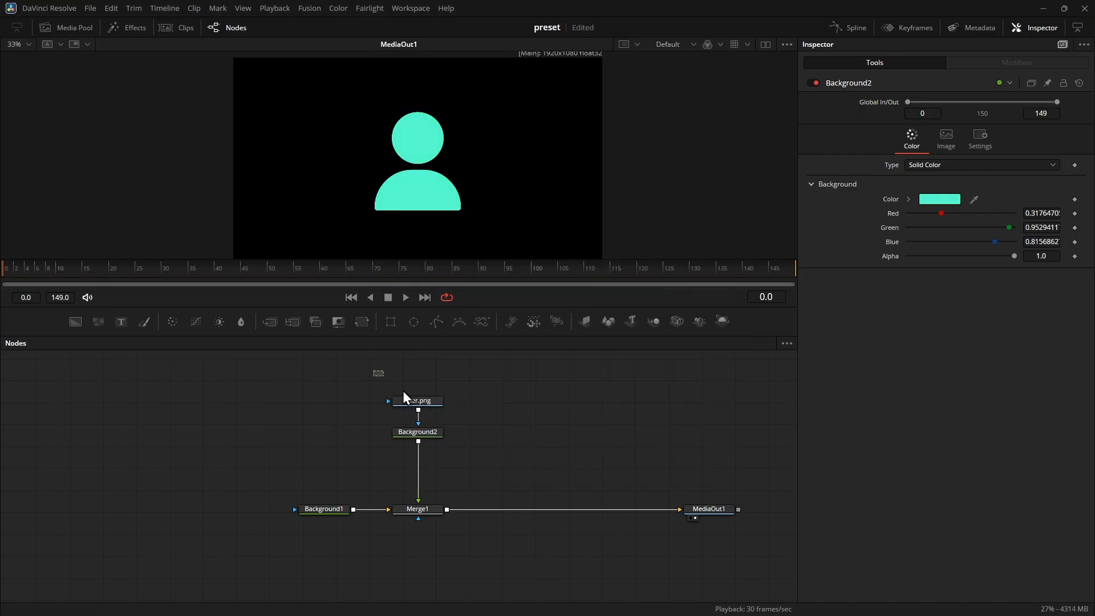
drag(378, 371, 474, 467)
drag(426, 434, 429, 389)
click(432, 416)
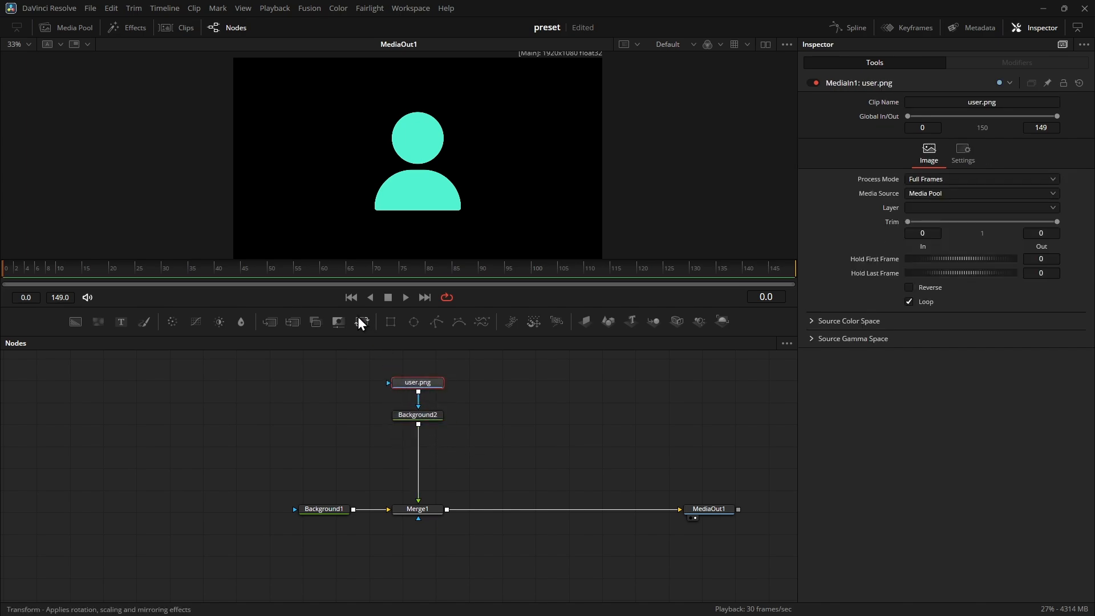
click(433, 417)
click(361, 321)
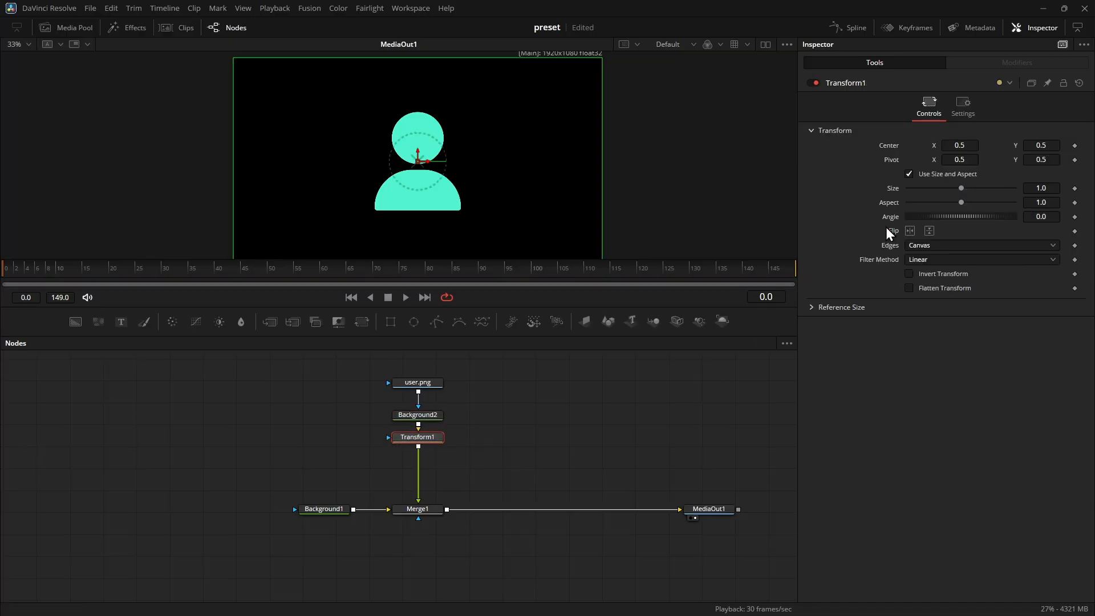
Step: Enlarge the user icon by setting Transform1's size to 1.425
drag(1033, 188, 1058, 188)
click(467, 494)
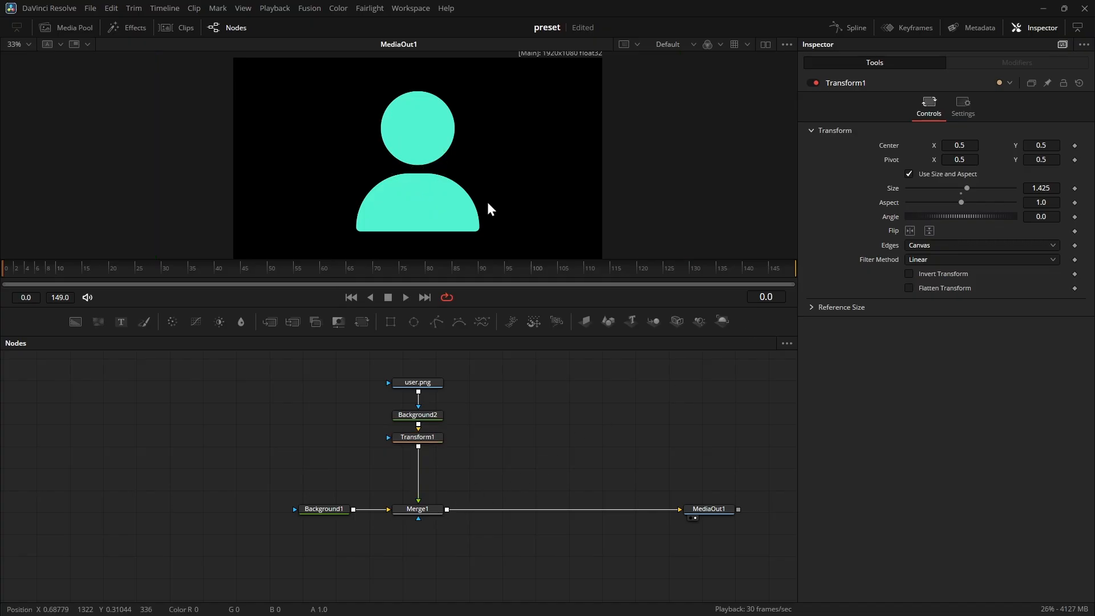
Step: Try a radial gradient as Background2's fill and adjust the horizontal start position of the gradient
click(426, 421)
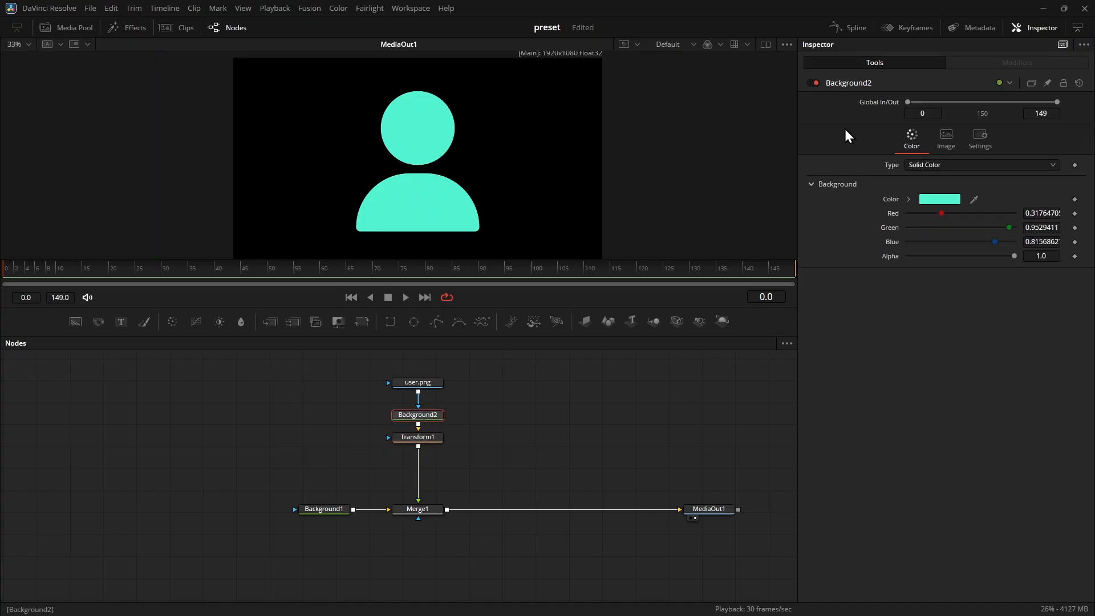
click(992, 168)
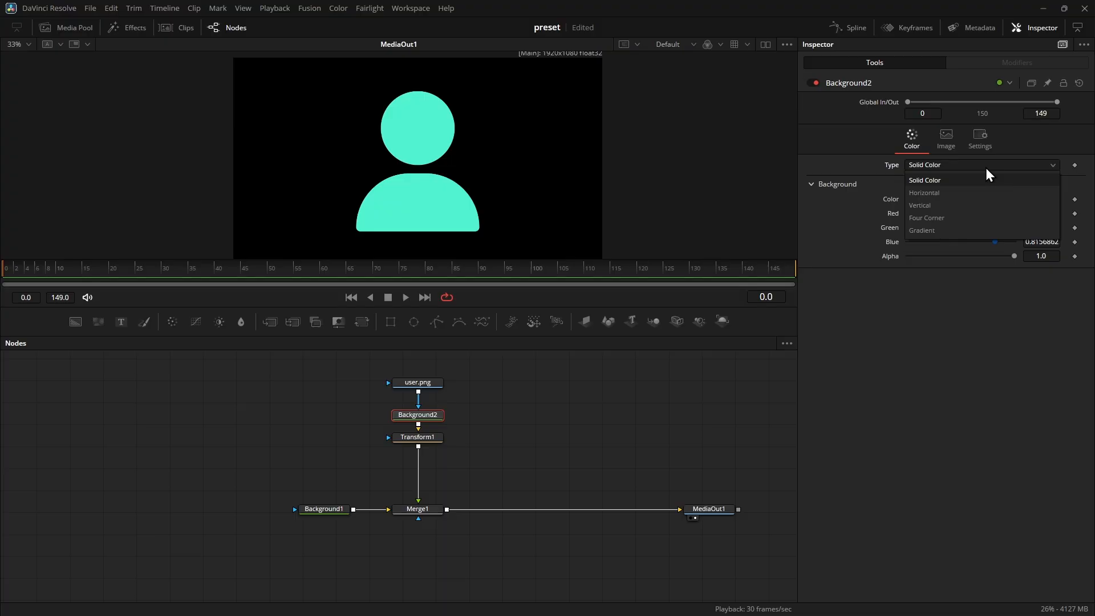
click(937, 230)
click(977, 204)
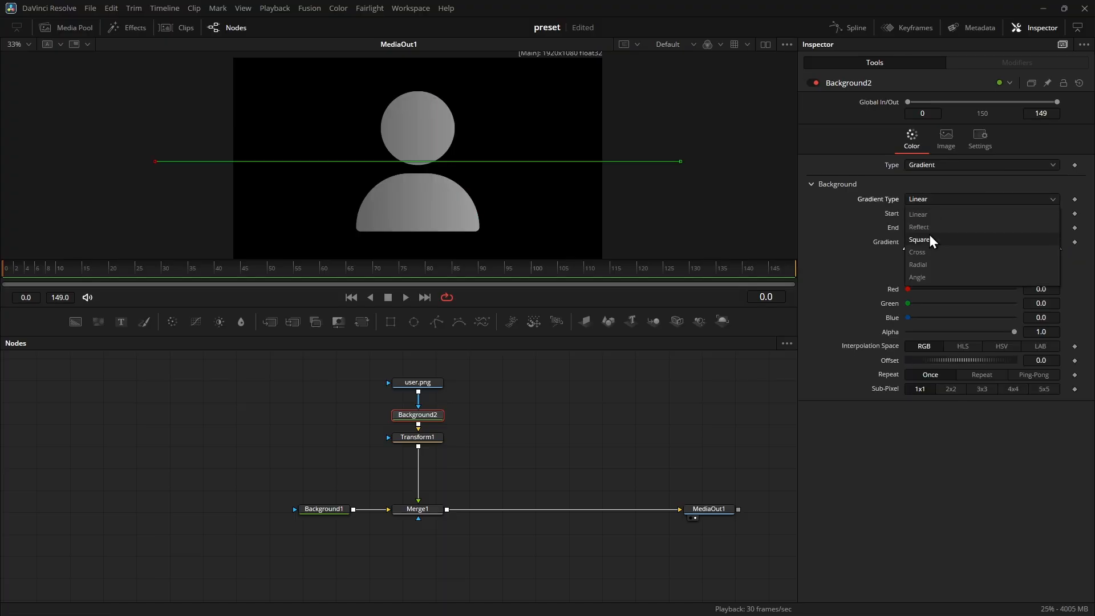
click(919, 265)
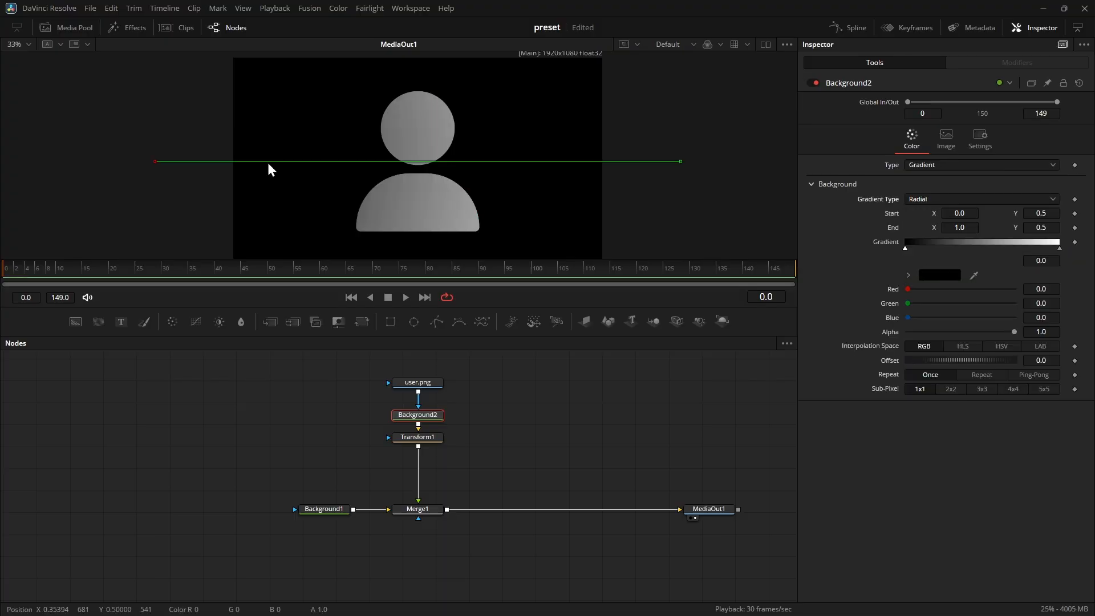
drag(948, 214, 977, 214)
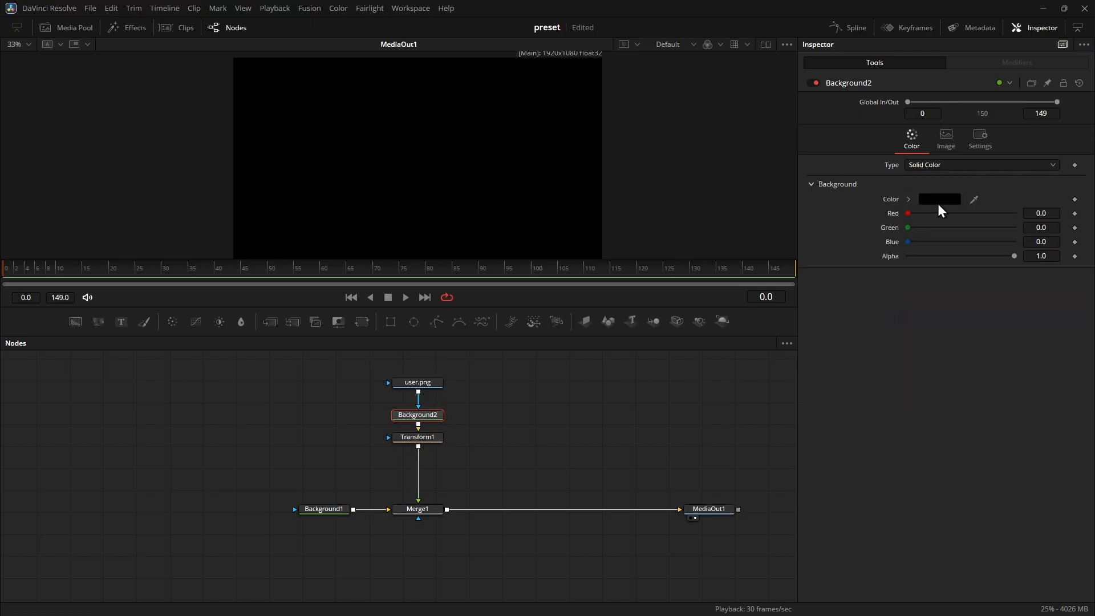
Step: Make Background2 a solid light cyan, #5feee9
click(939, 199)
click(604, 252)
click(680, 214)
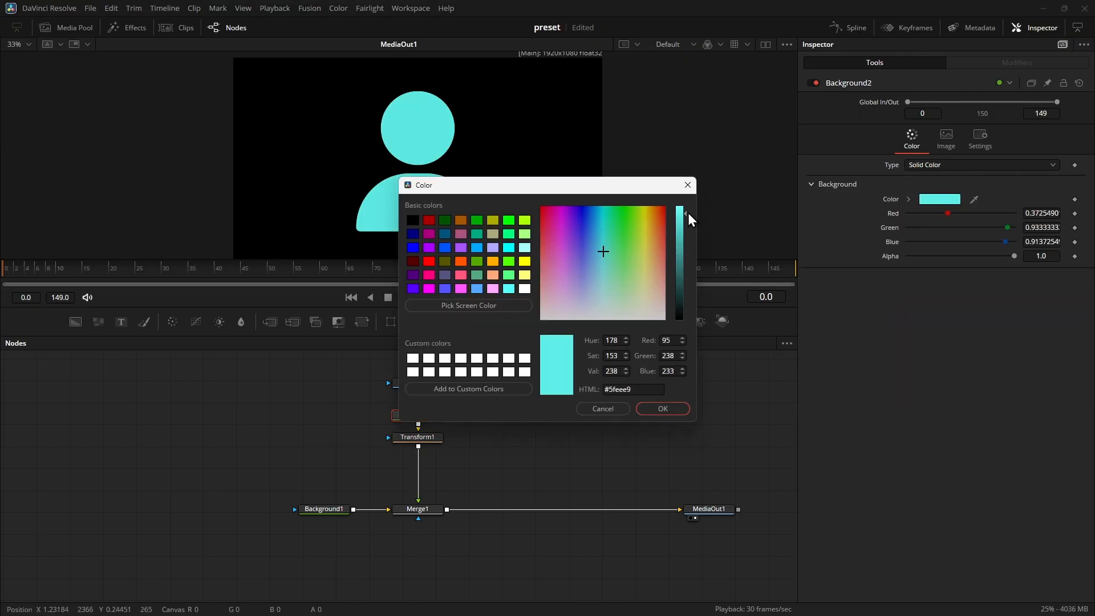
click(662, 409)
Step: Detach Transform1 from between Background2 and Merge1, and paste a copy of the user.png and Background2 pair beside the originals
drag(362, 384, 347, 479)
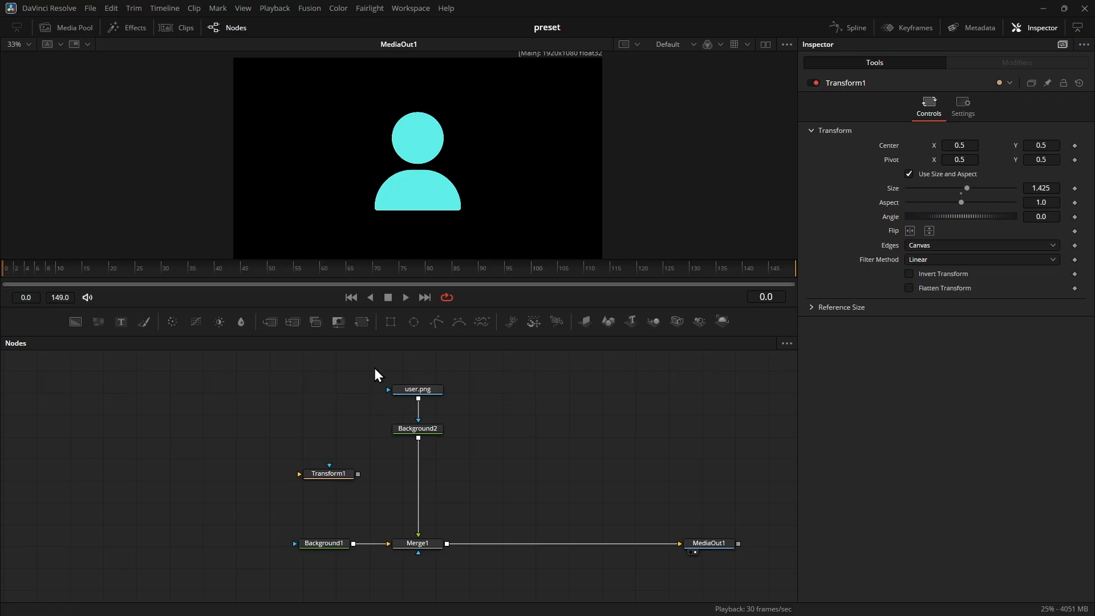
drag(374, 368, 459, 453)
key(ctrl+c)
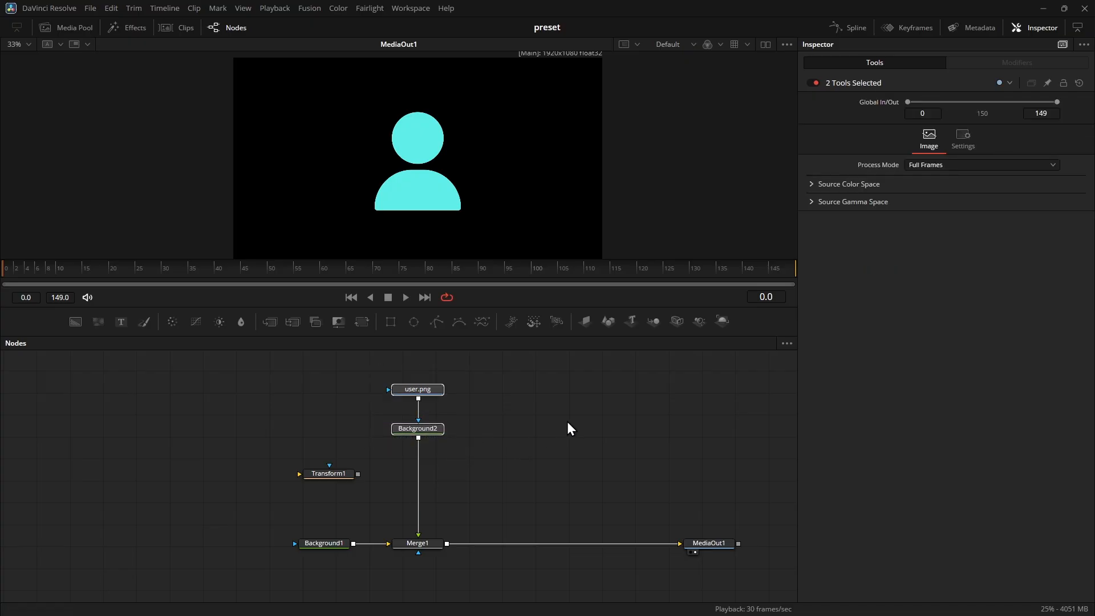
key(ctrl+v)
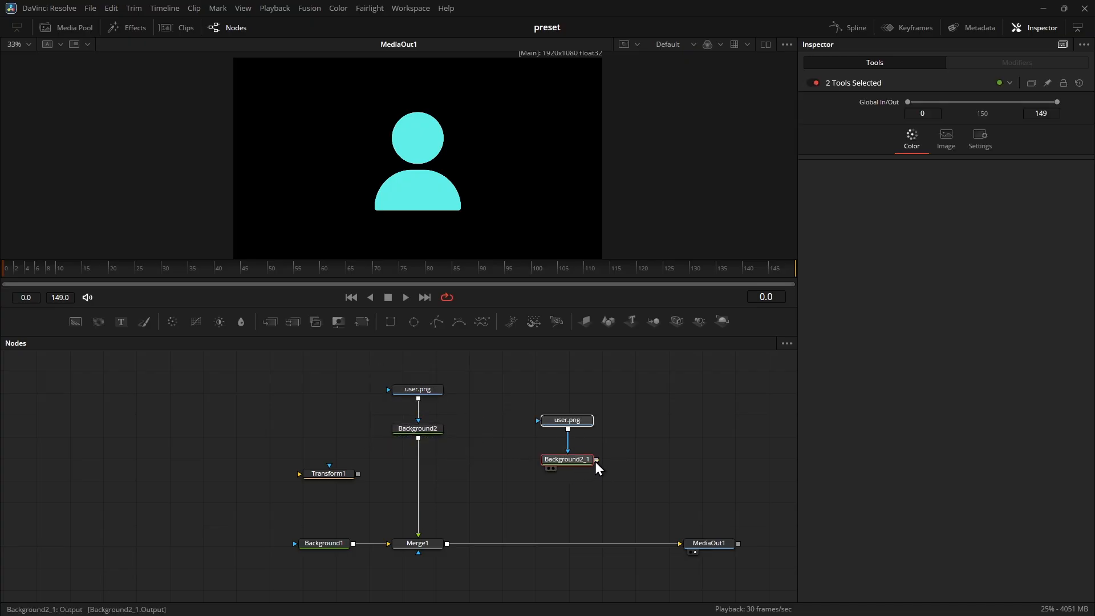
Step: Merge the copied Background2_1 over Background2, placing the new Merge2 directly below Background2 and the copied pair level beside it
drag(596, 459, 417, 439)
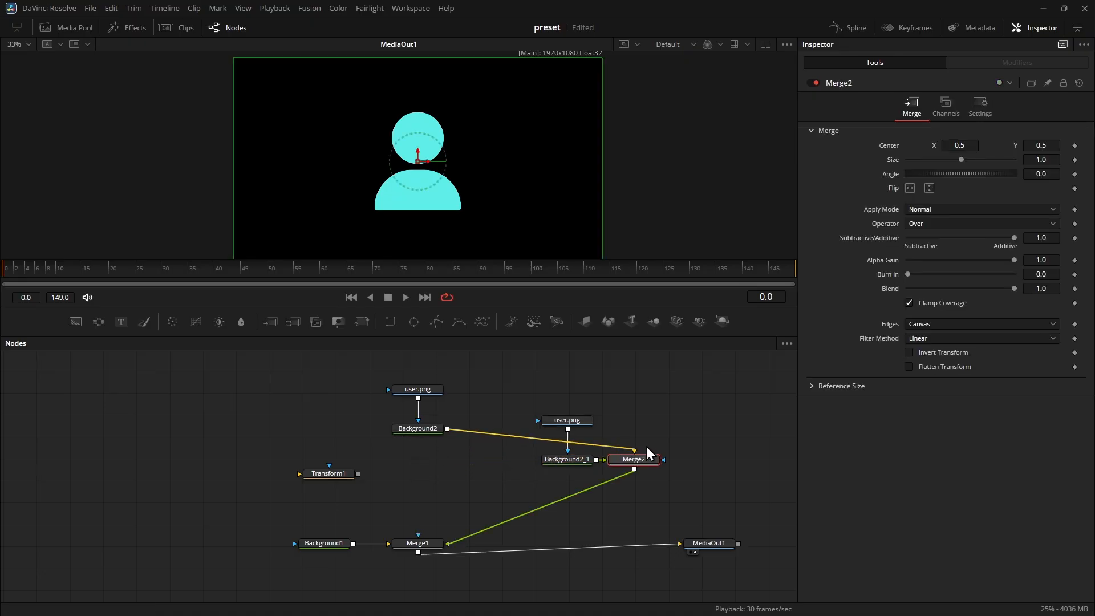
drag(645, 446, 424, 470)
drag(513, 385, 577, 460)
drag(577, 422, 592, 429)
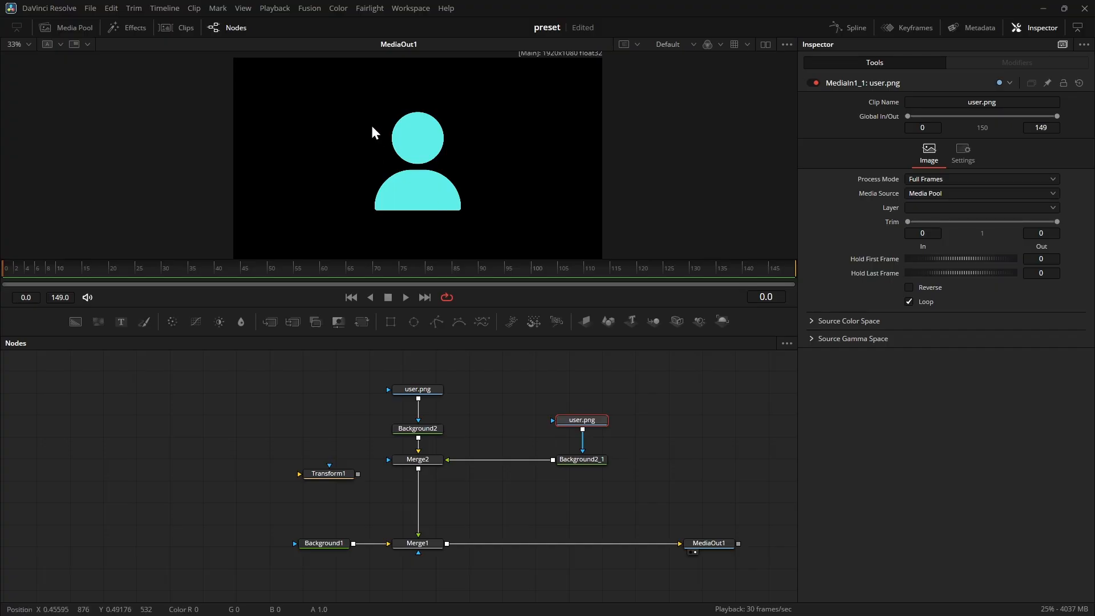
Step: Recolour Background2_1 to a solid blue, #2863ee
click(589, 462)
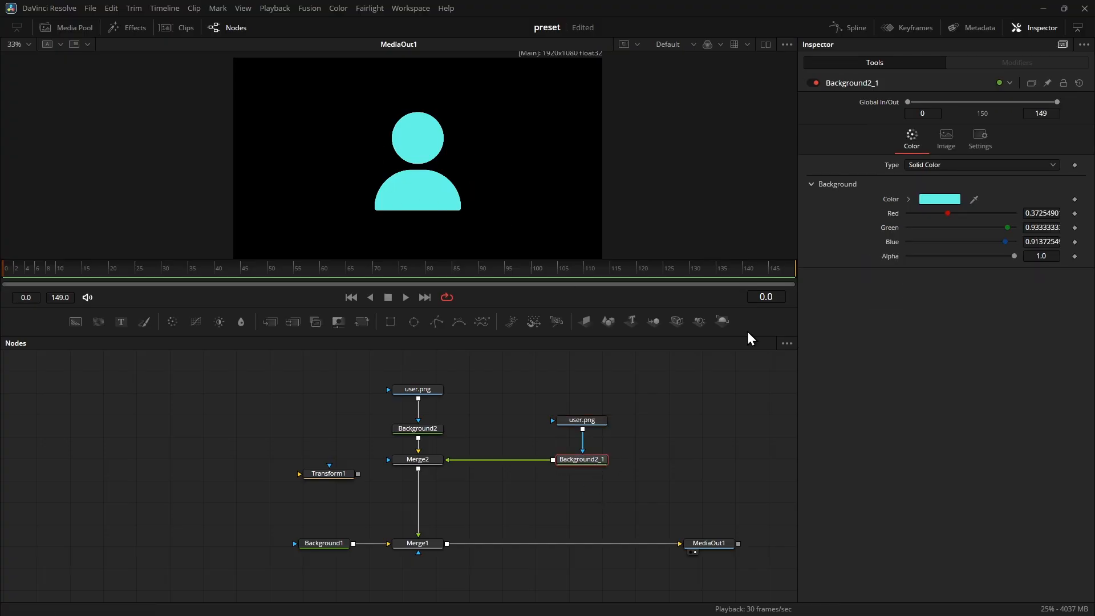
click(923, 199)
drag(573, 231, 587, 225)
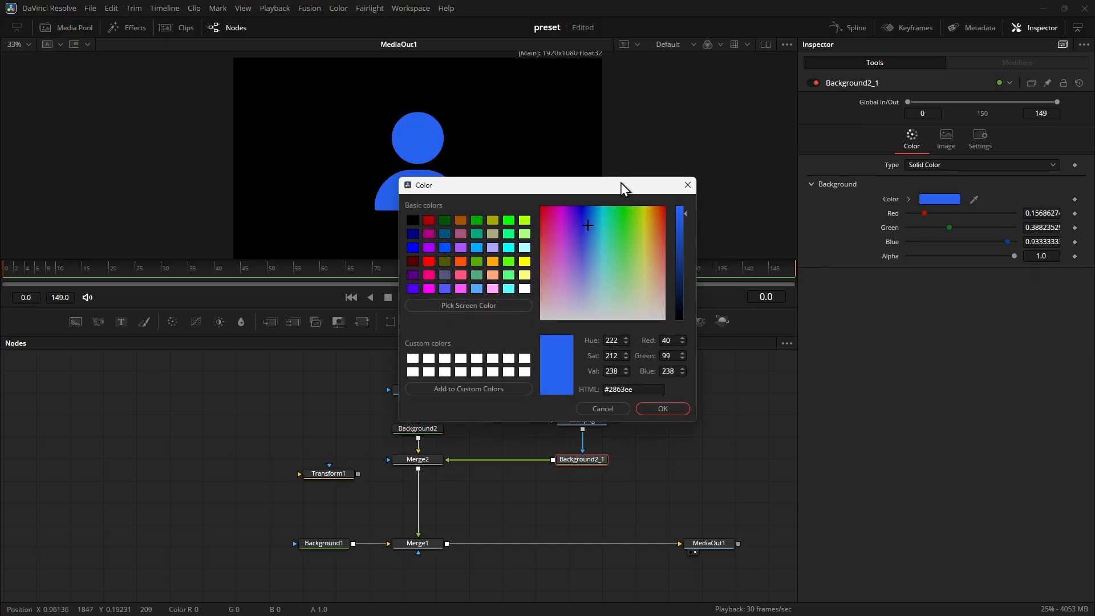
drag(620, 183, 710, 184)
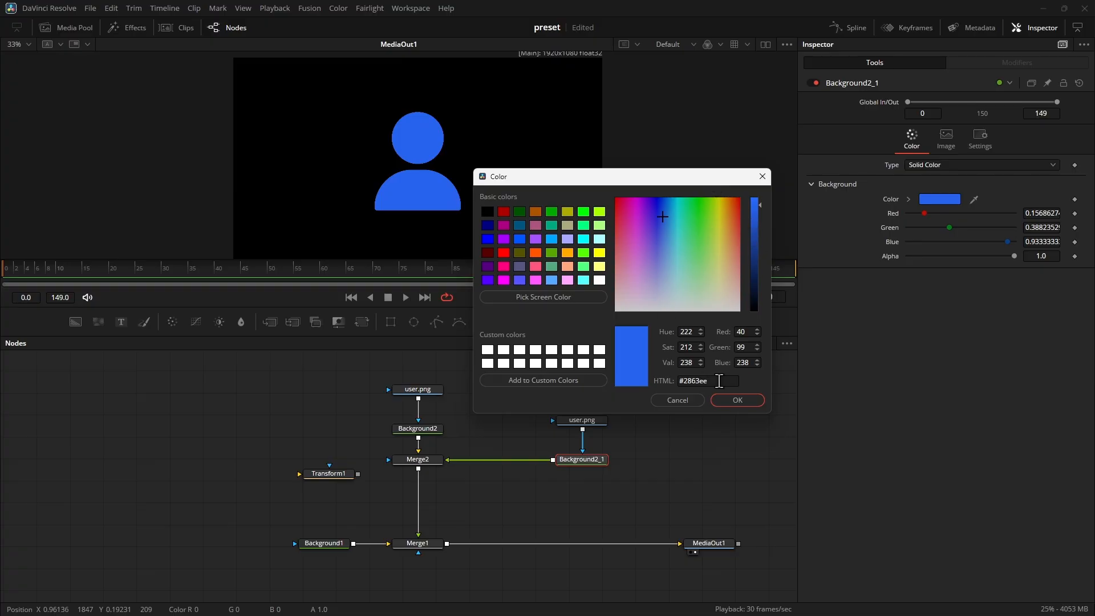
click(739, 400)
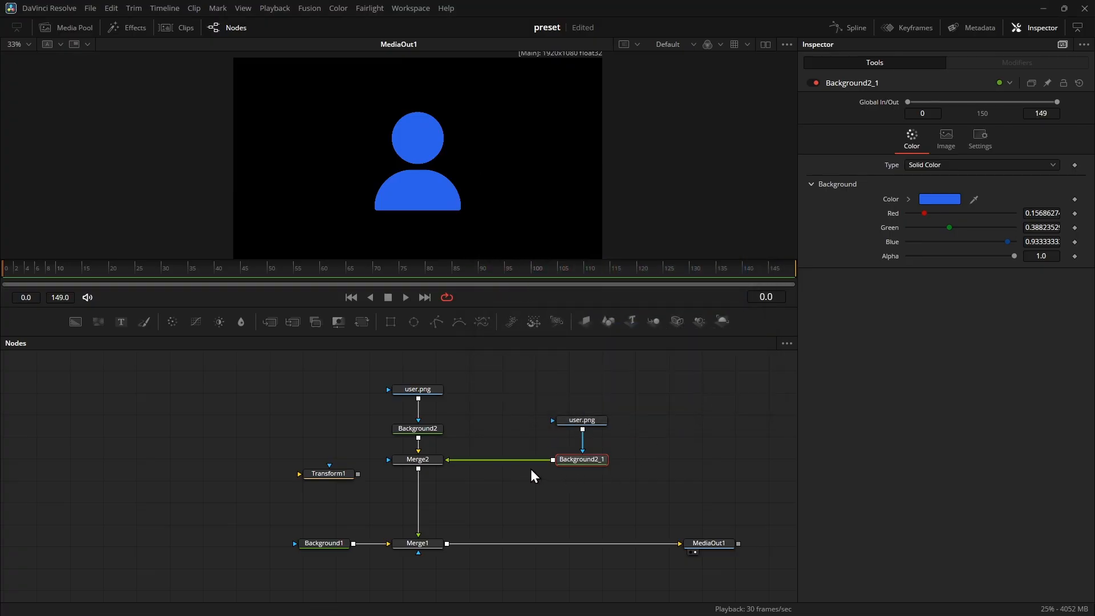
Step: Add a Blur node and insert it between Background2_1 and Merge2
click(665, 449)
key(shift+space)
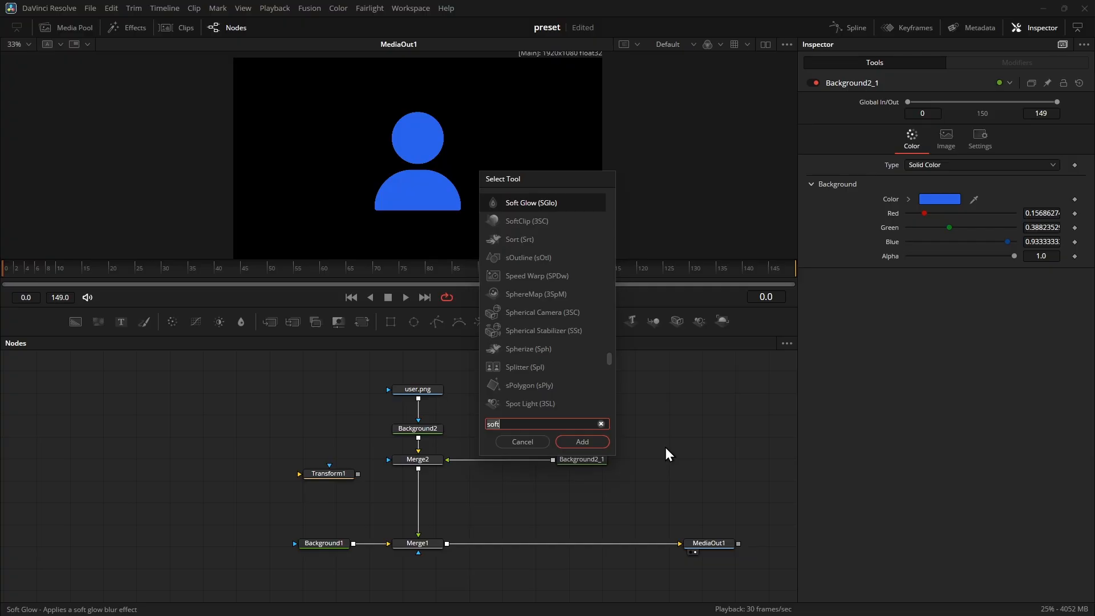
text(blur)
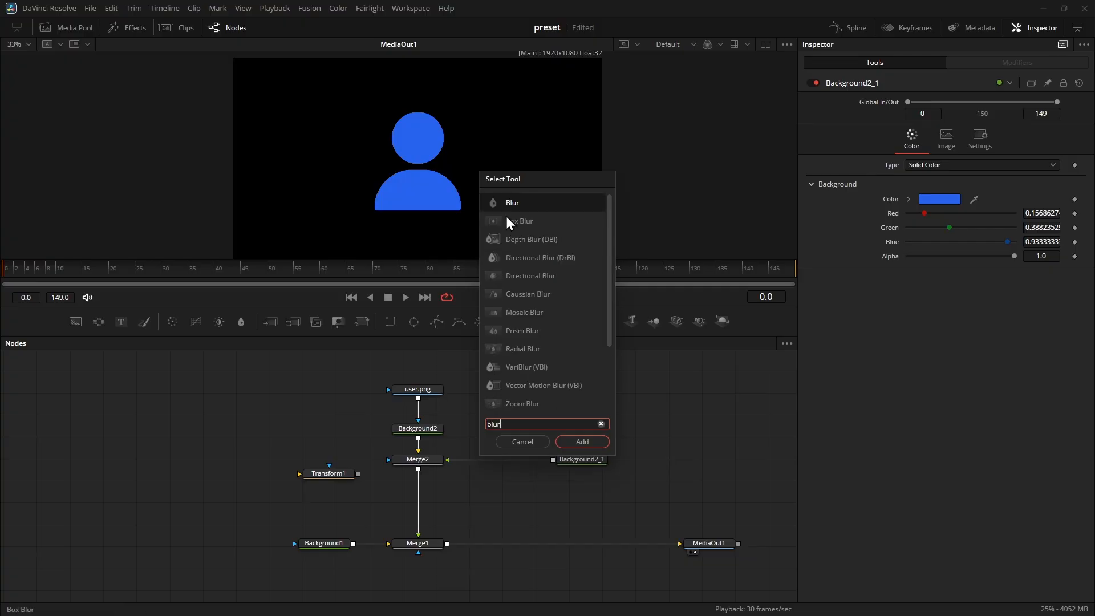
click(593, 442)
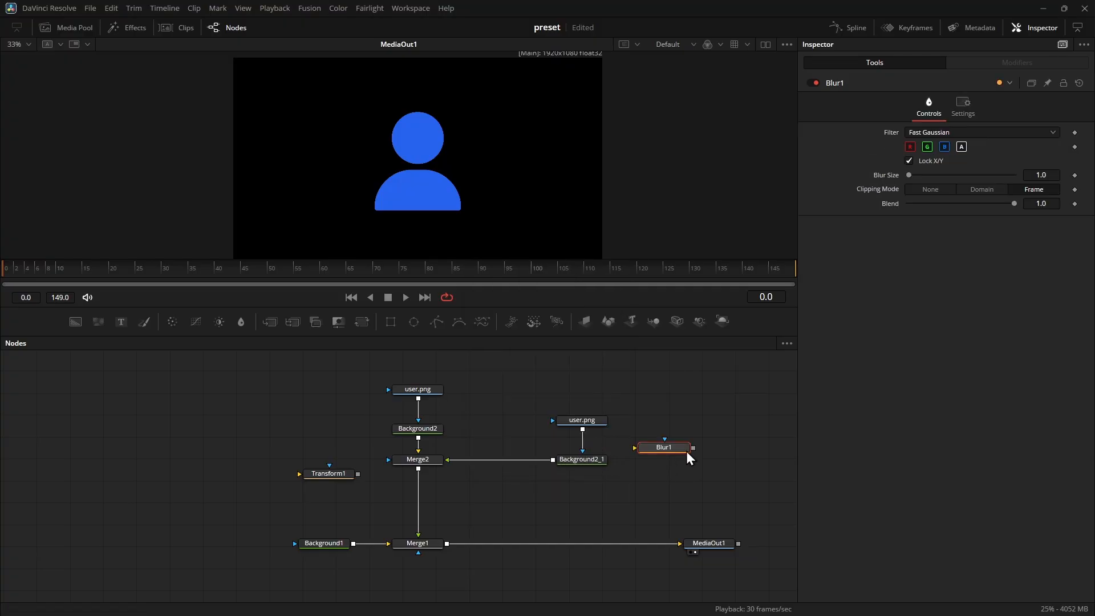
drag(552, 450, 501, 460)
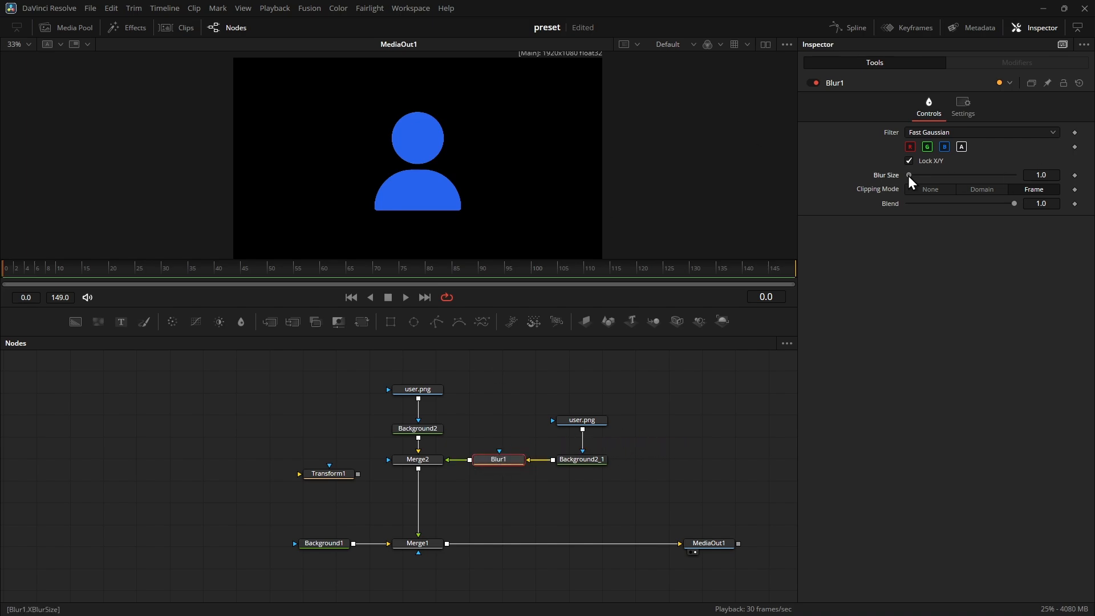
Step: Set Blur1's blur size to 86.1 and connect the copied user.png as its mask
drag(908, 176, 999, 175)
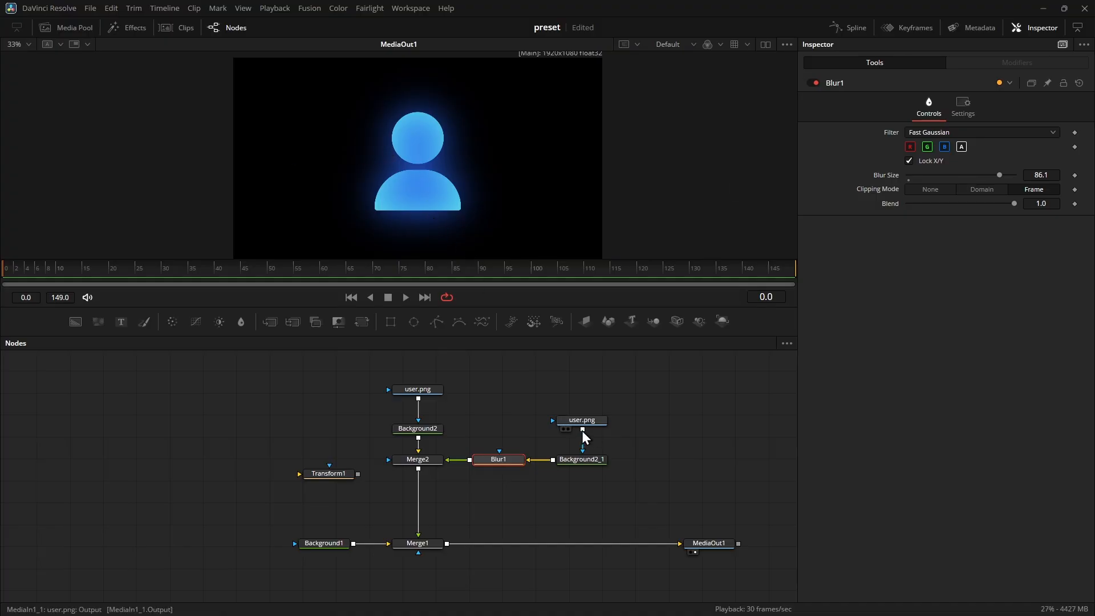
drag(582, 430, 488, 456)
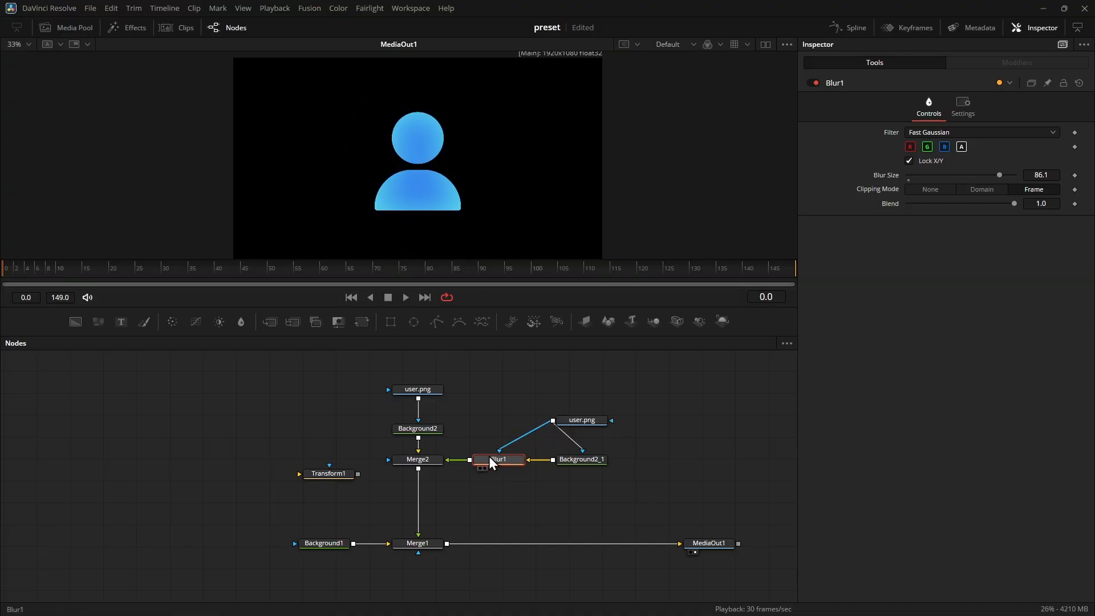
scroll(391, 131, up, 2)
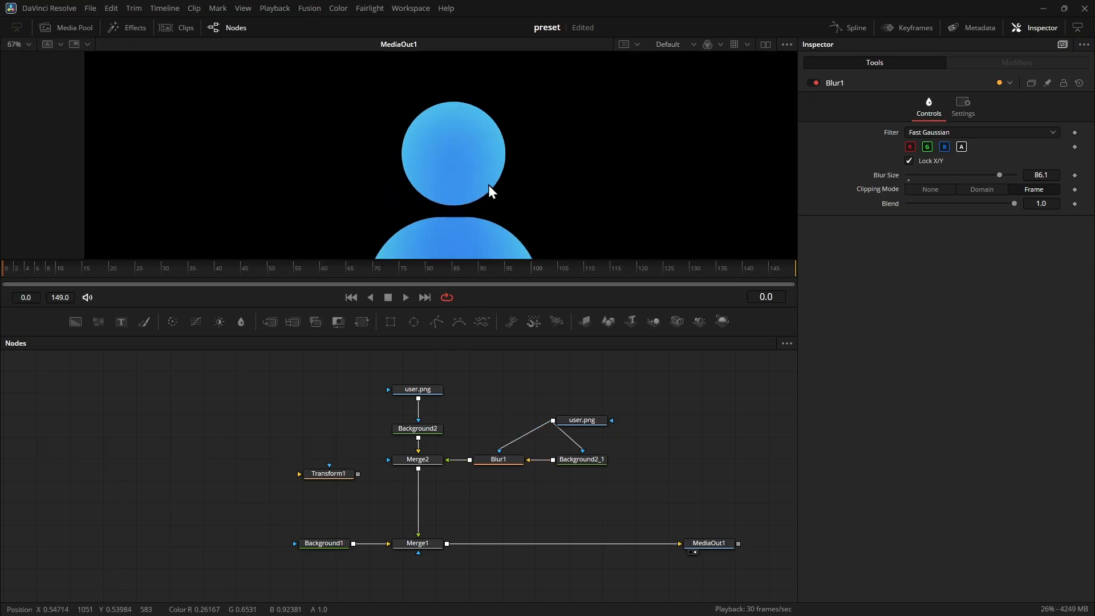
scroll(488, 185, down, 1)
Step: Darken Background2_1's solid colour to a near-black blue, #030710
click(595, 461)
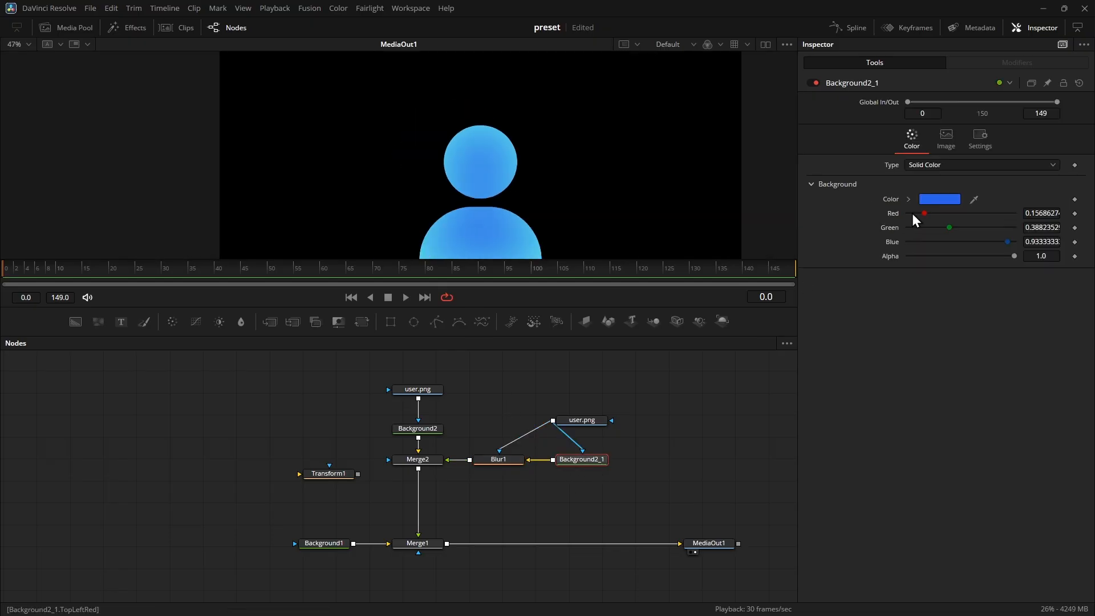
click(956, 164)
click(853, 220)
click(946, 198)
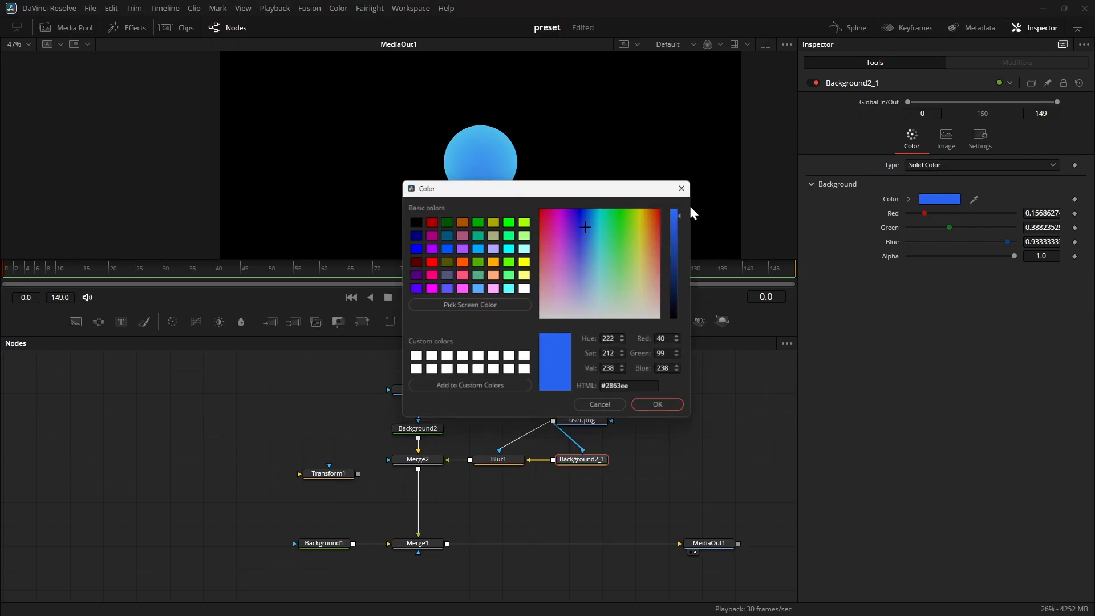
drag(615, 193, 680, 232)
drag(744, 254, 744, 354)
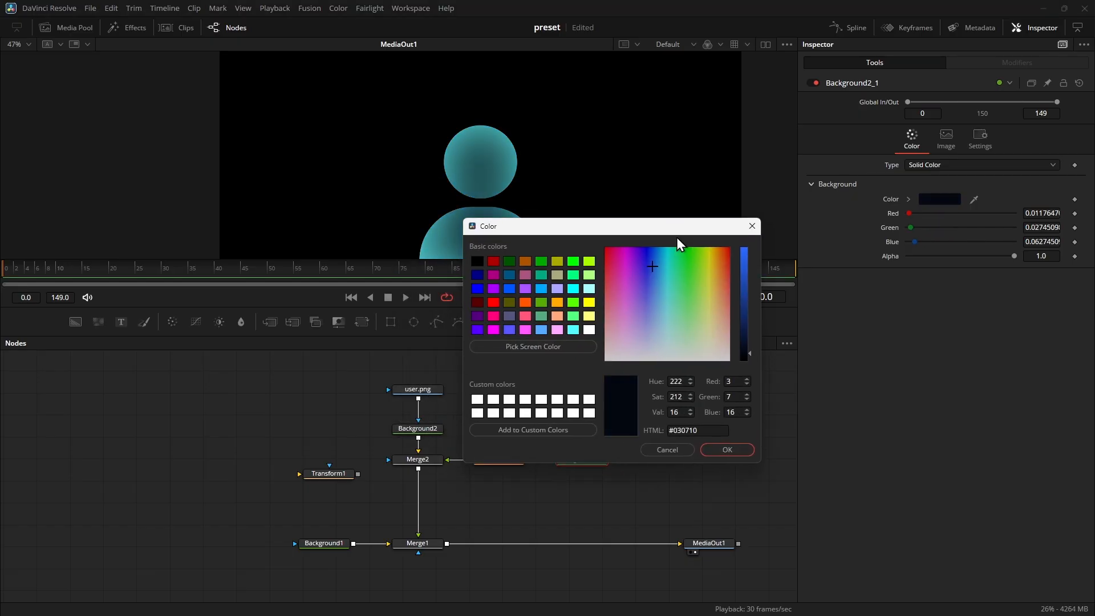
drag(670, 227, 844, 199)
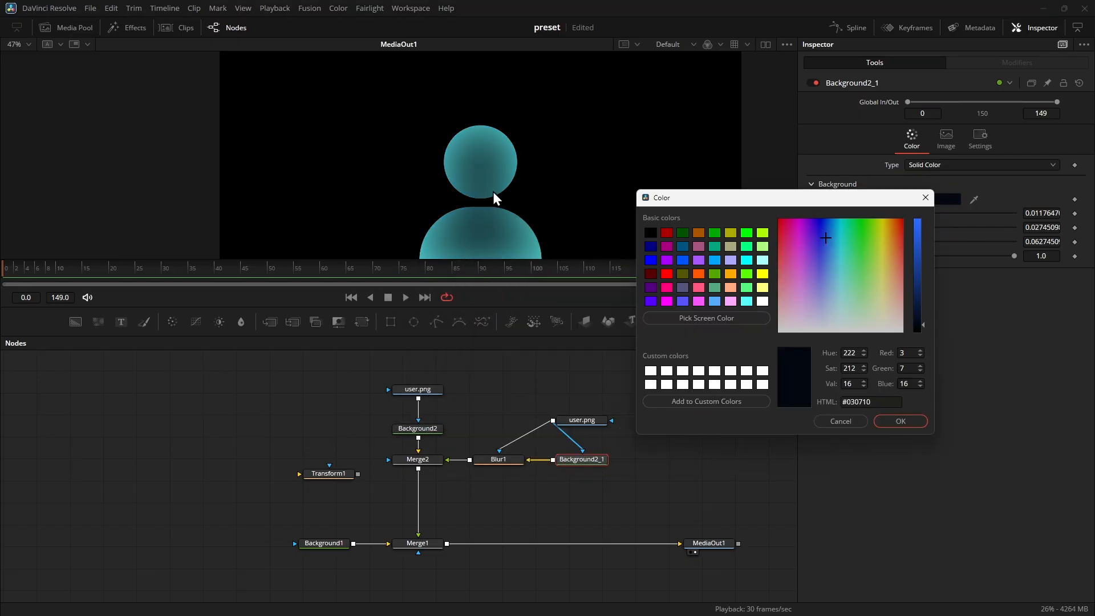
click(907, 423)
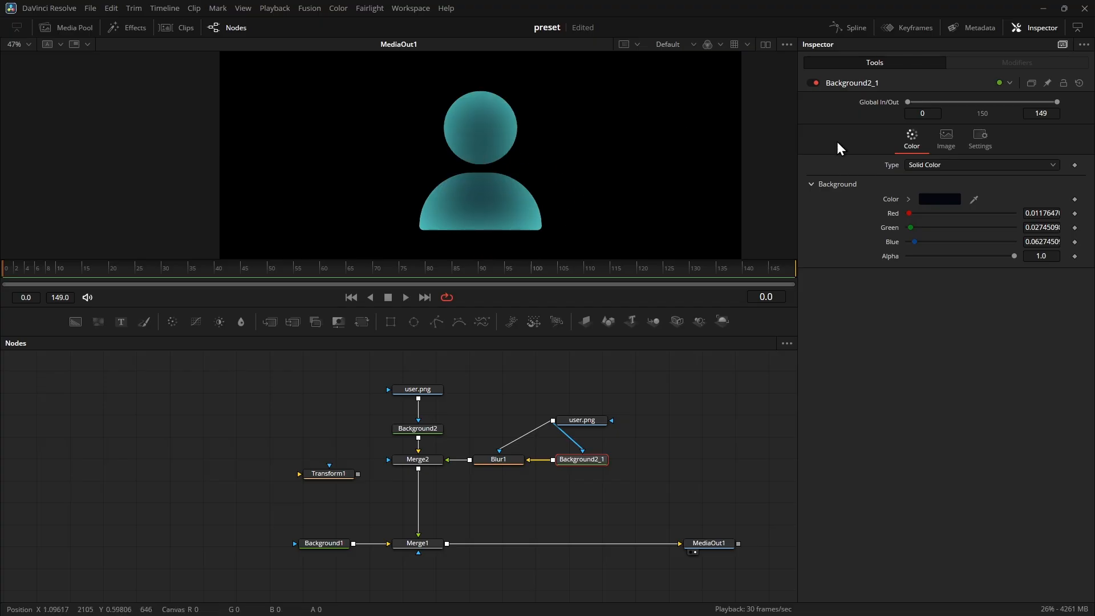
Step: Reduce Blur1's blur size to 57.9
click(505, 459)
drag(994, 176, 953, 184)
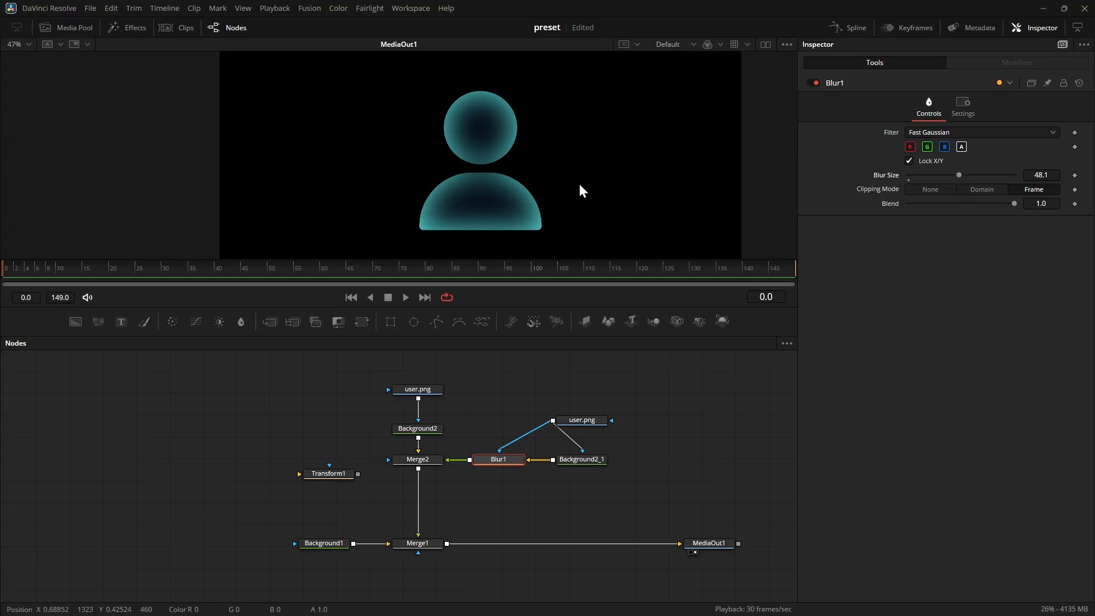
drag(1040, 175, 1075, 175)
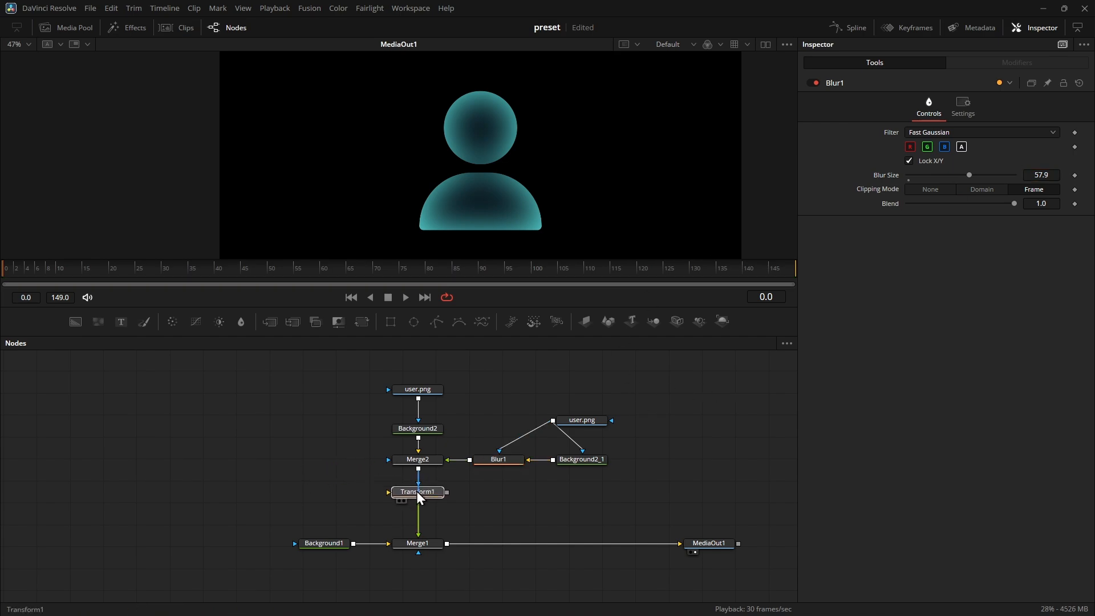
Step: Place Transform1 between Merge2 and Merge1, and set its size to 1.331
click(418, 495)
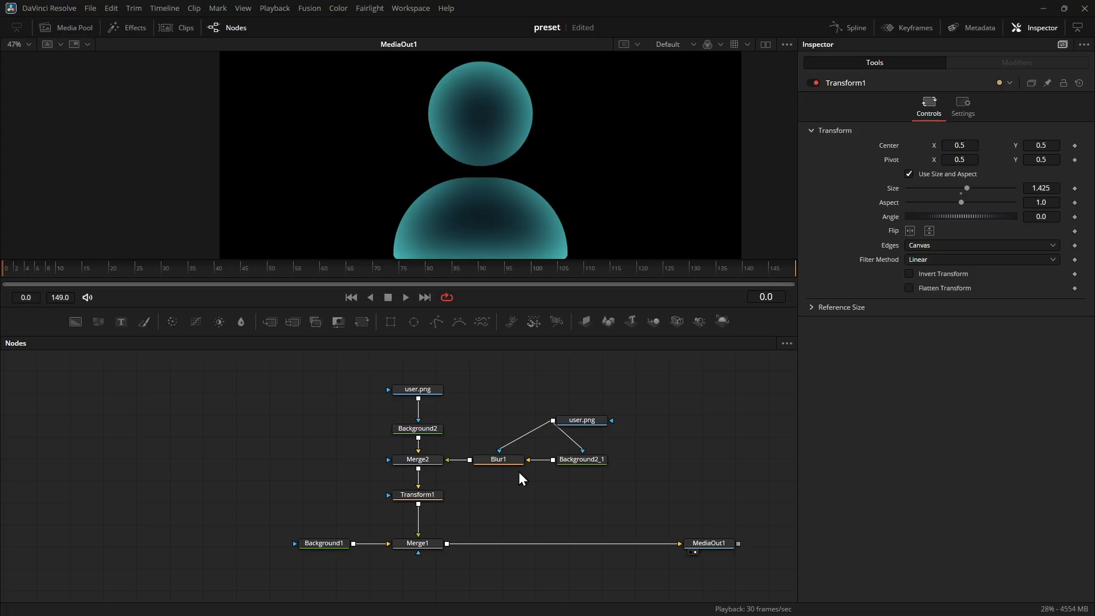
drag(645, 452, 379, 460)
click(450, 495)
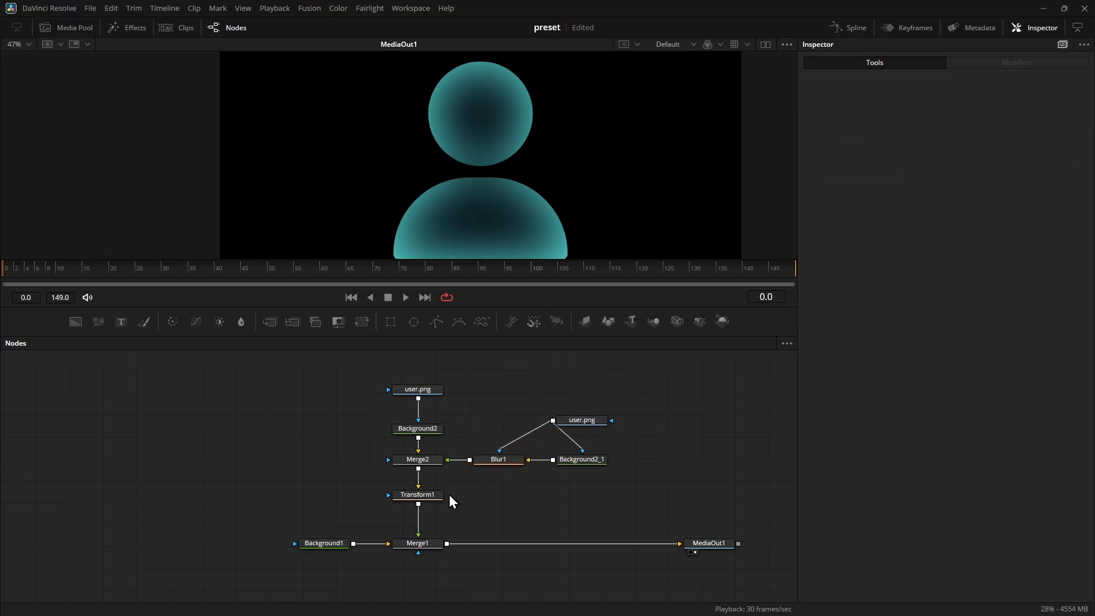
drag(417, 495, 430, 504)
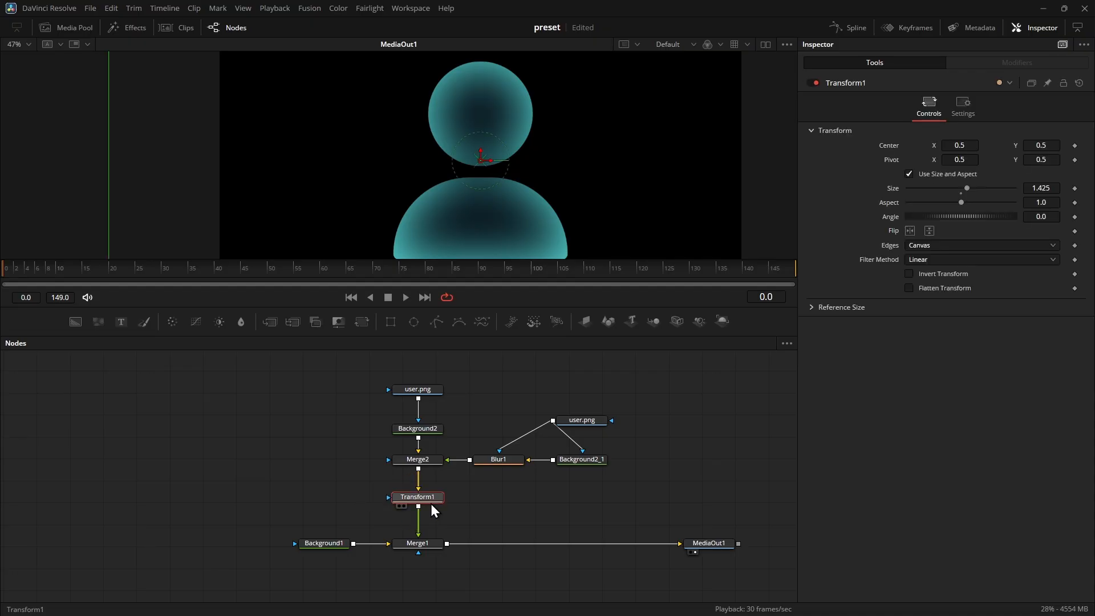
mouse_move(959, 192)
mouse_down()
mouse_move(932, 191)
mouse_move(953, 192)
mouse_move(941, 193)
mouse_up()
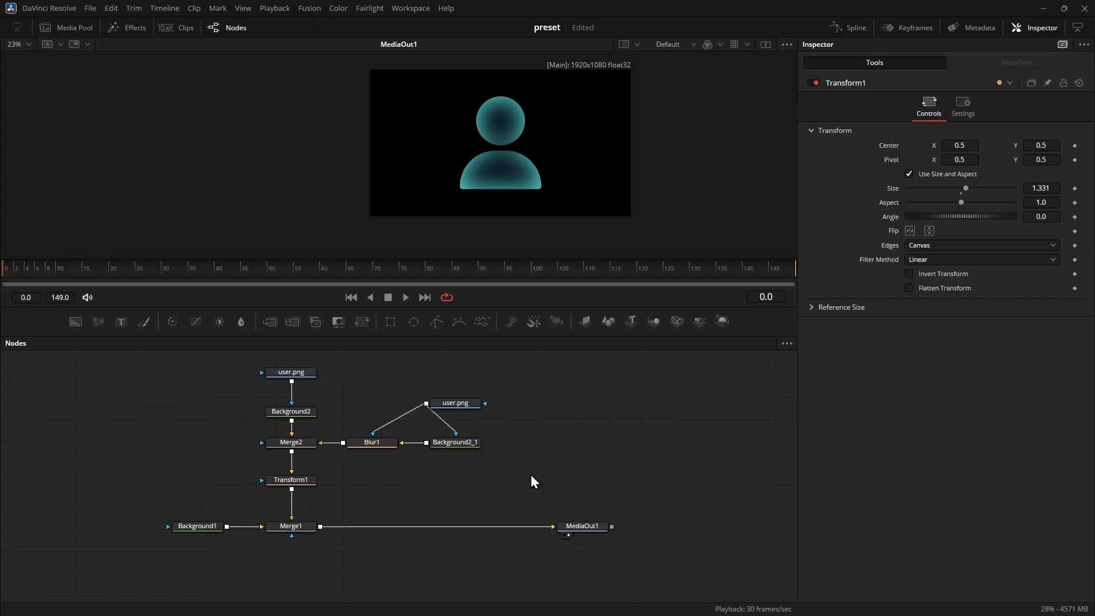
click(579, 508)
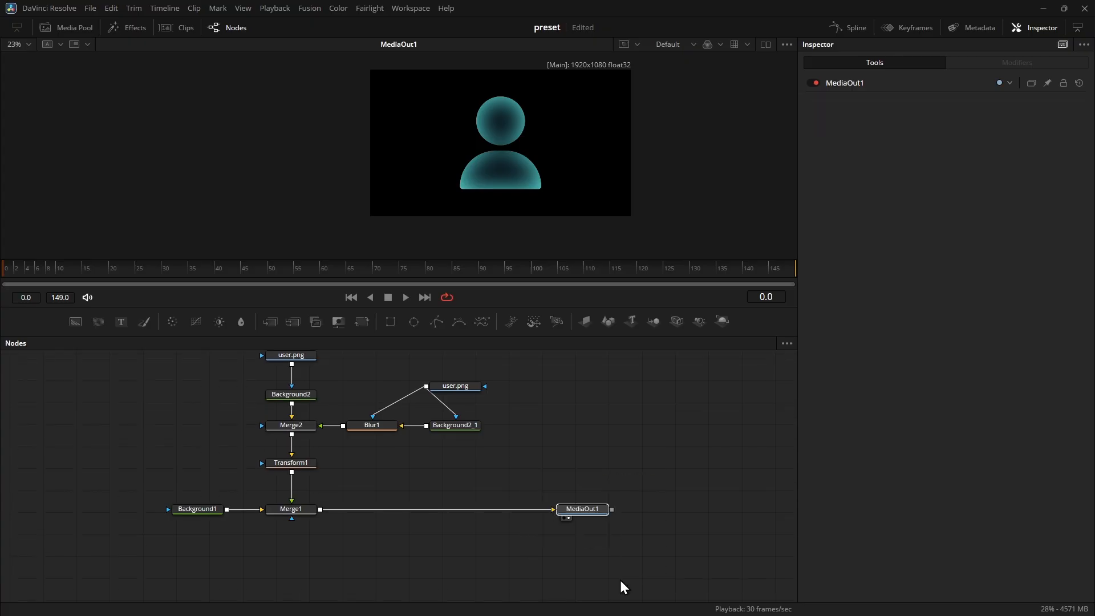
Step: Merge a new Background over Transform1's output ahead of Merge1, move MediaOut1 further out and line up the new nodes
drag(588, 509, 724, 509)
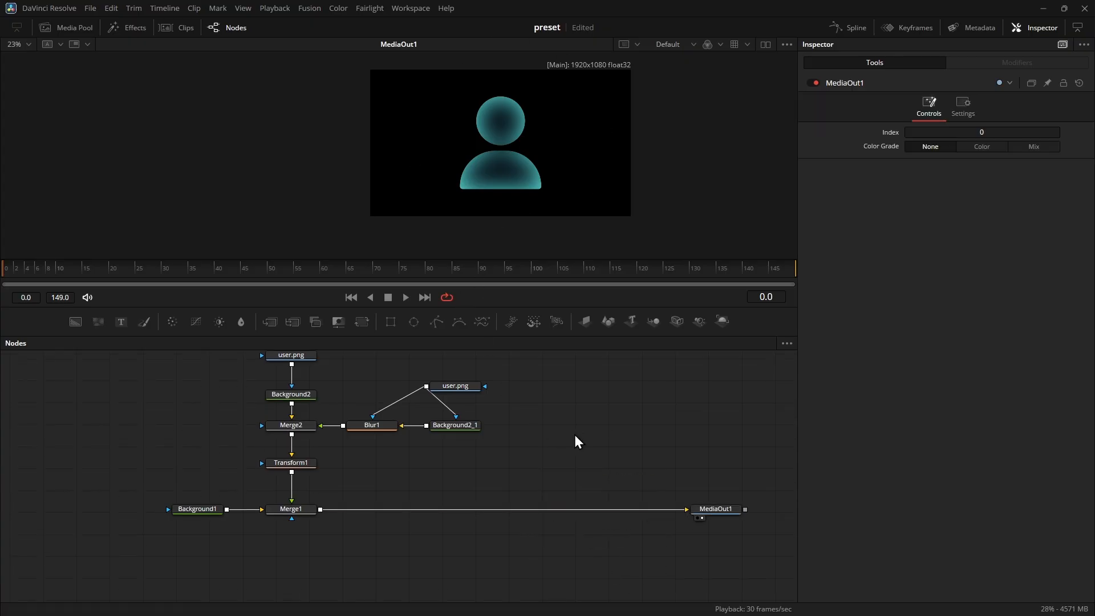
scroll(525, 408, up, 1)
drag(516, 377, 294, 436)
drag(75, 322, 291, 475)
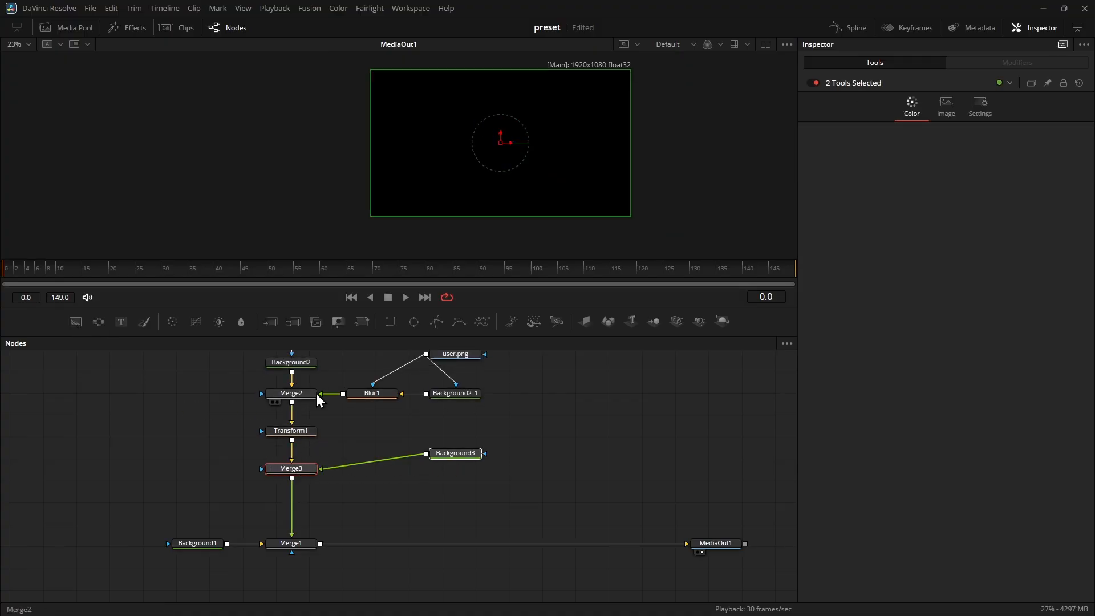
mouse_move(455, 460)
mouse_down()
mouse_move(521, 471)
mouse_move(457, 467)
mouse_up()
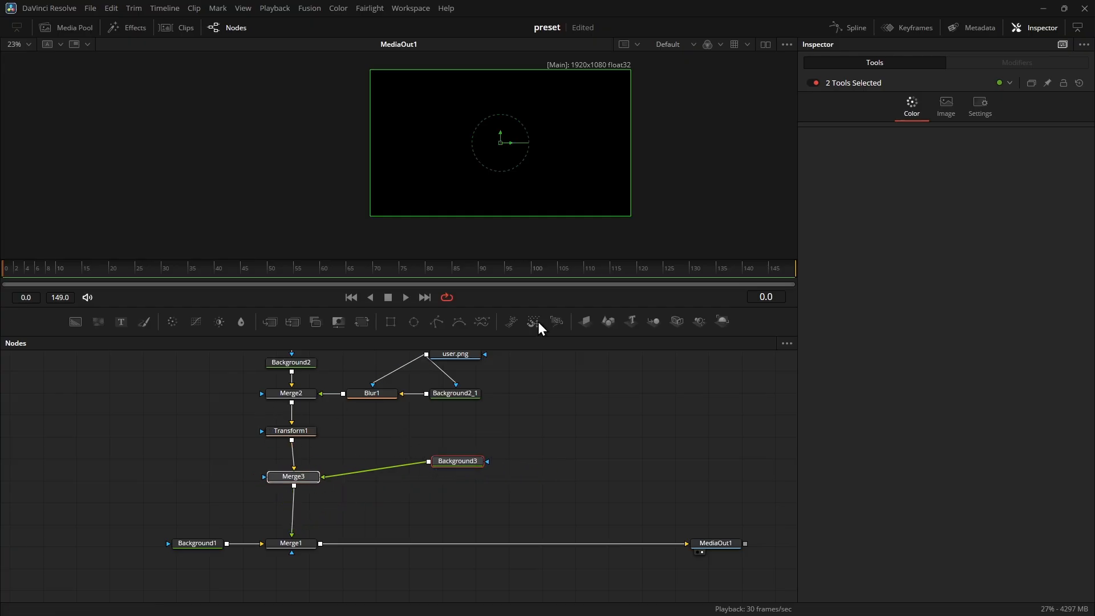
click(468, 494)
drag(463, 462, 468, 477)
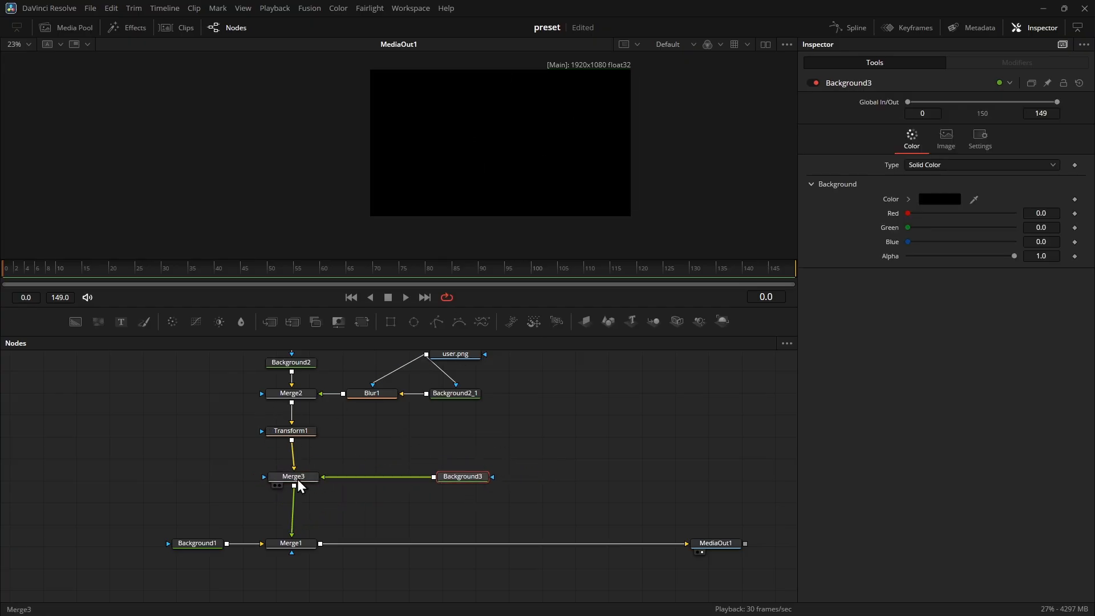
drag(298, 485, 296, 484)
click(469, 481)
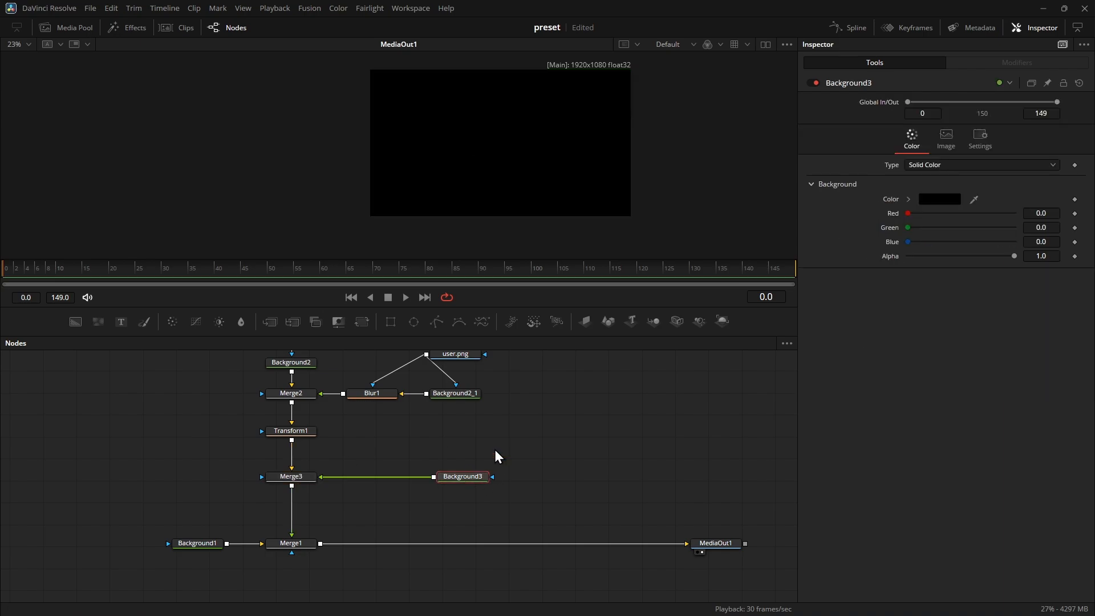
Step: Set Background3's solid colour to white, #ffffff
click(948, 199)
drag(643, 188, 709, 233)
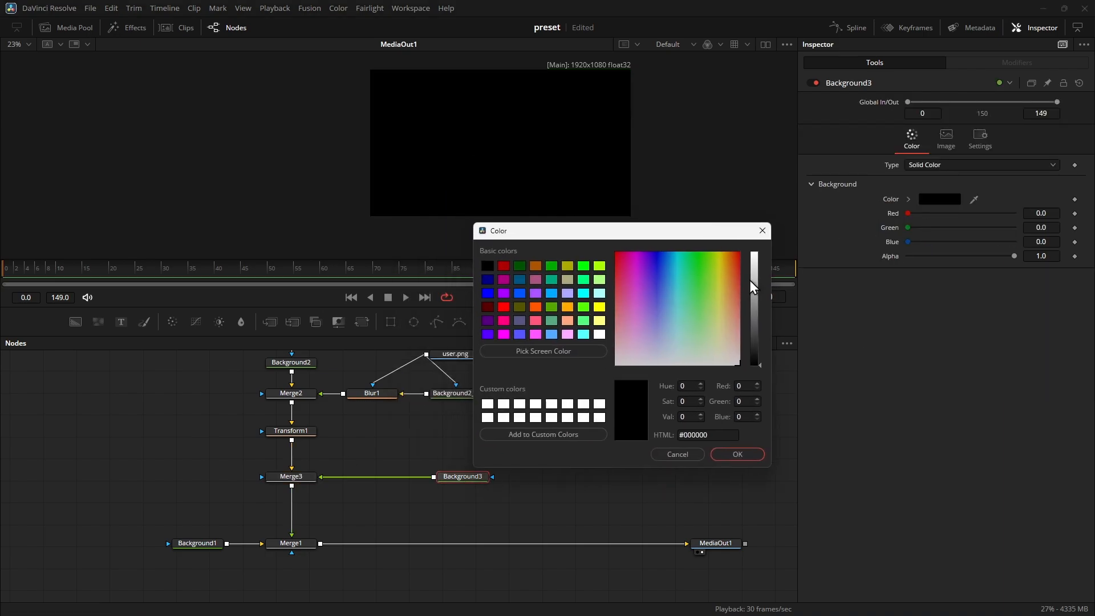
drag(752, 286, 754, 249)
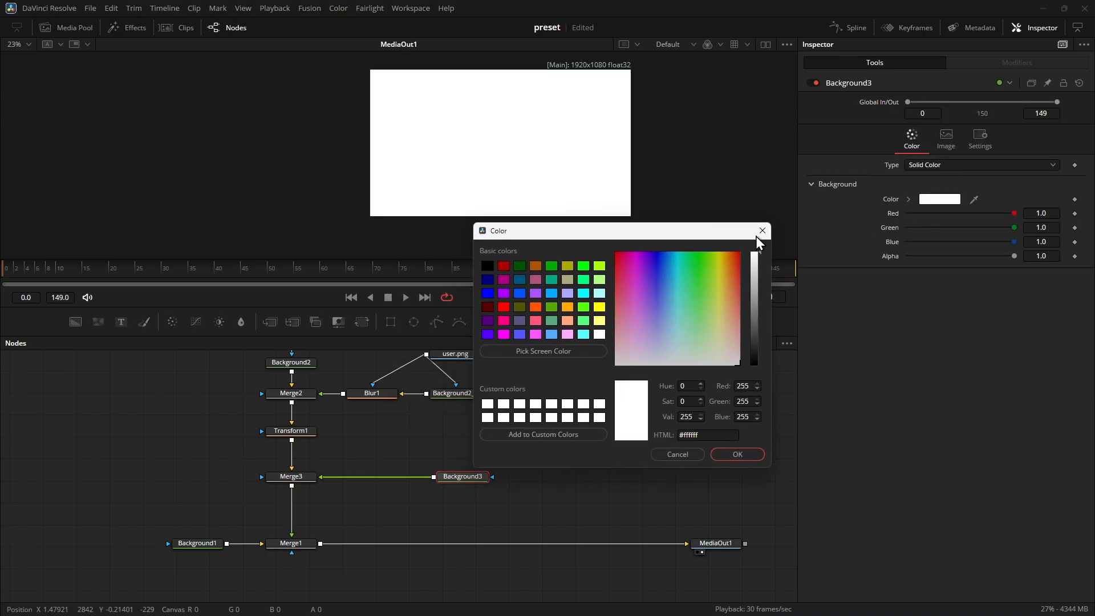
click(741, 456)
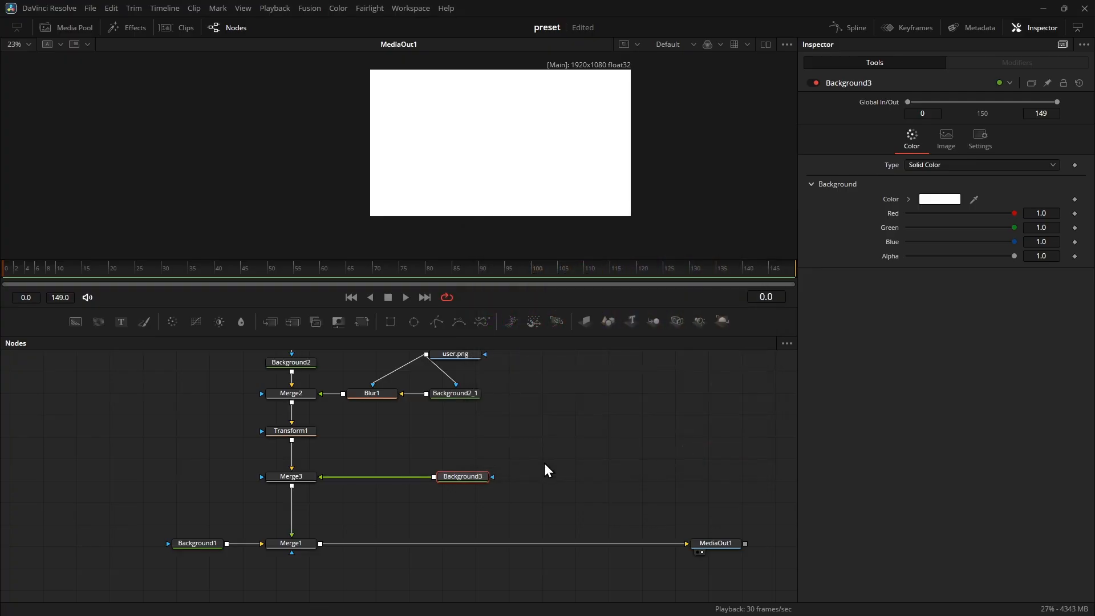
Step: Mask Background3 with an Ellipse of width 0.017 and height 0.022, centred at X 0.4582, Y 0.653, as one eye
click(413, 325)
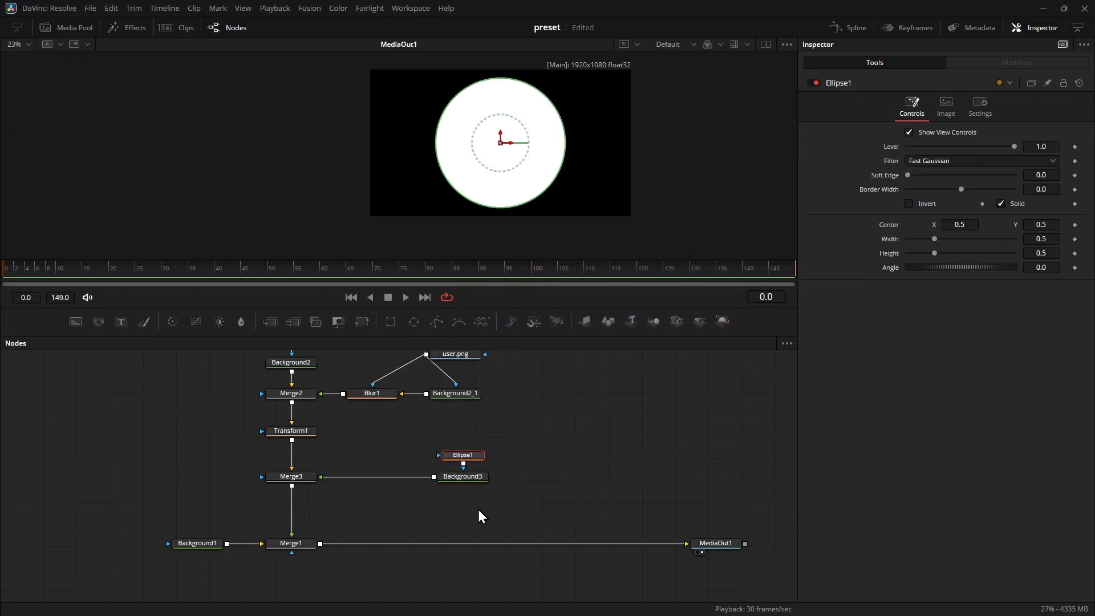
drag(465, 463, 581, 490)
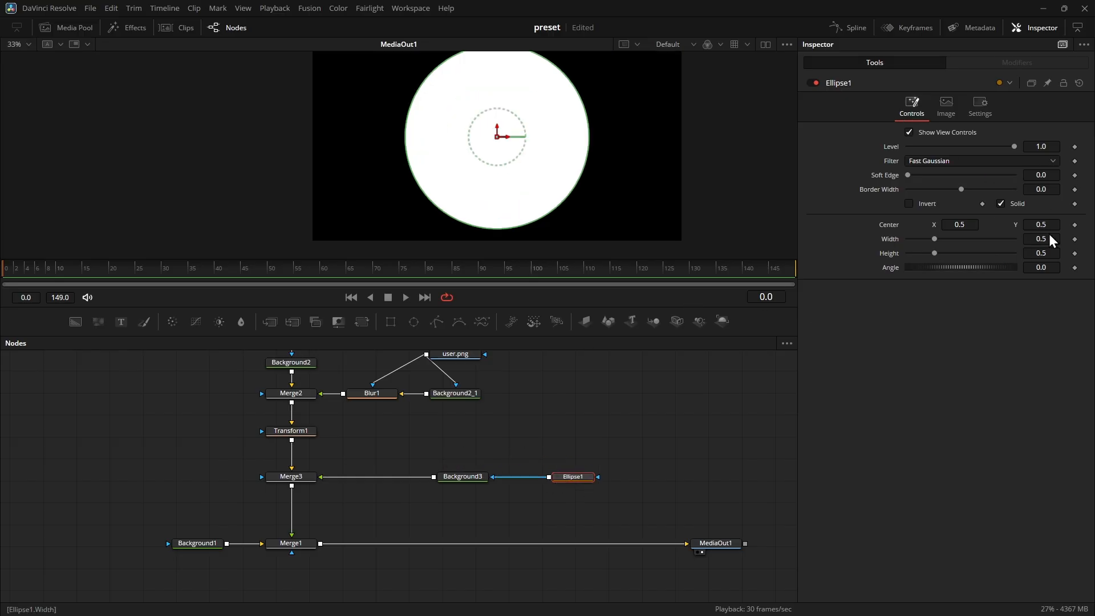
drag(1048, 240, 783, 239)
drag(1048, 253, 867, 253)
drag(867, 253, 791, 253)
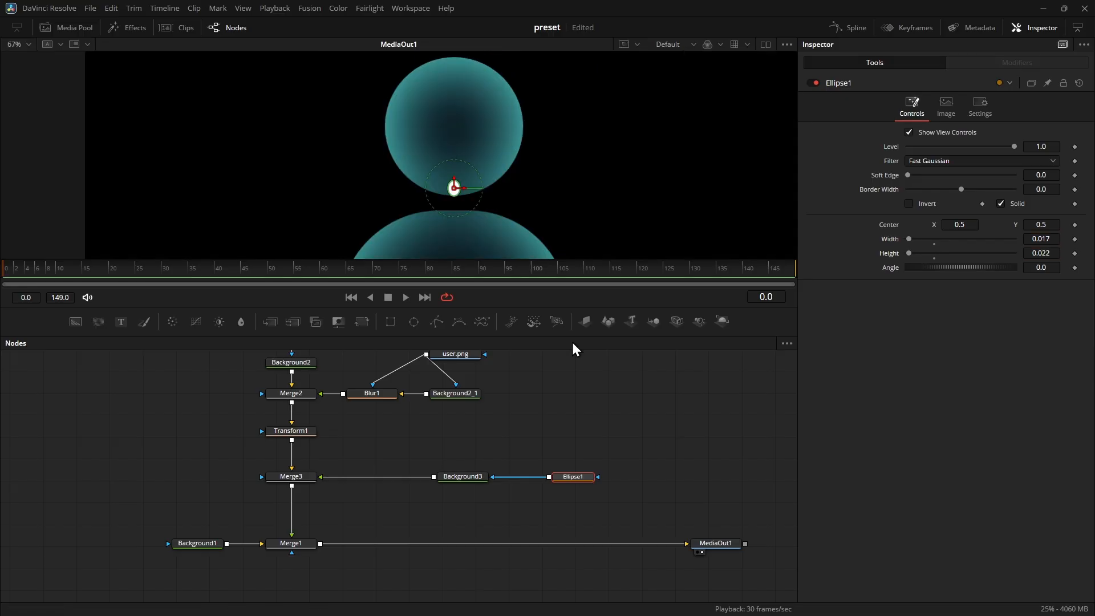
click(578, 363)
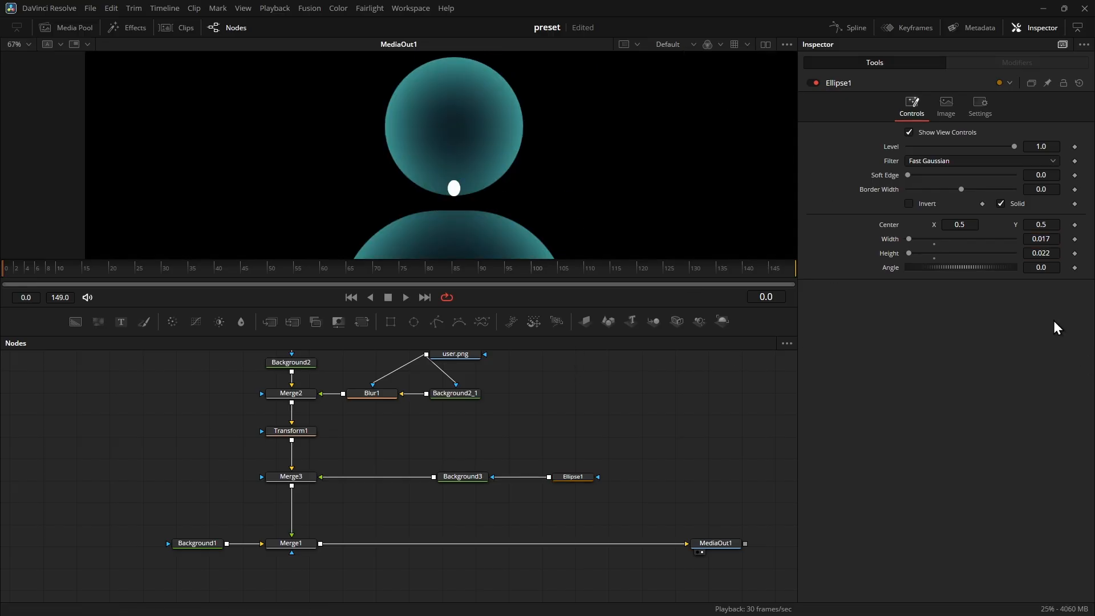
drag(1035, 225, 1058, 224)
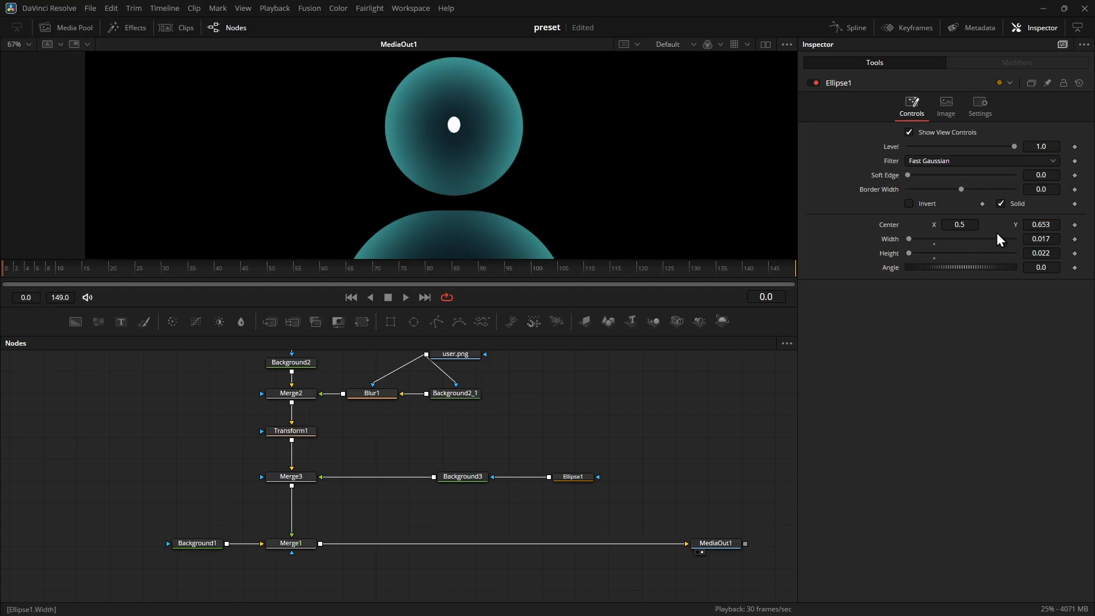
drag(965, 226, 959, 227)
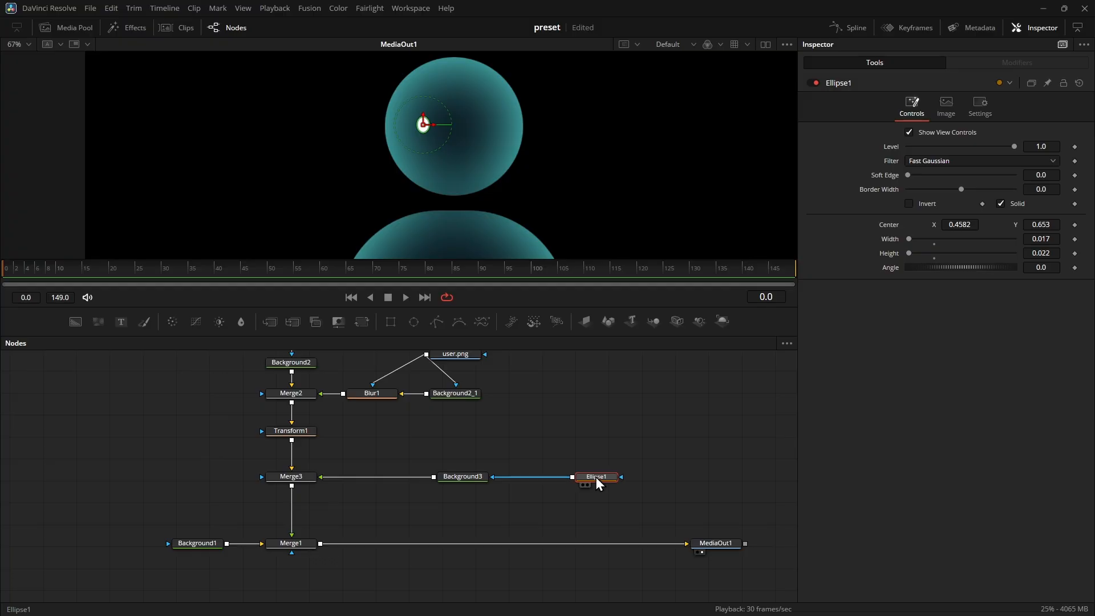
Step: Insert an instance of Ellipse1 between Ellipse1 and Background3, and try shifting the instance's centre X
key(ctrl+shift+v)
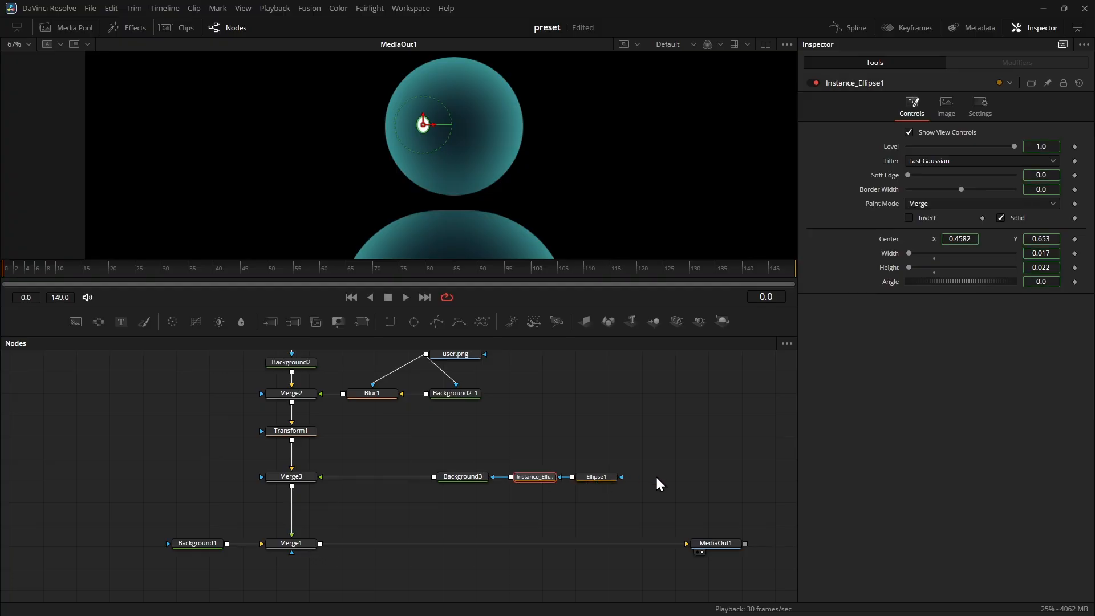
mouse_move(539, 478)
mouse_down()
mouse_move(544, 403)
mouse_move(529, 453)
mouse_move(538, 477)
mouse_up()
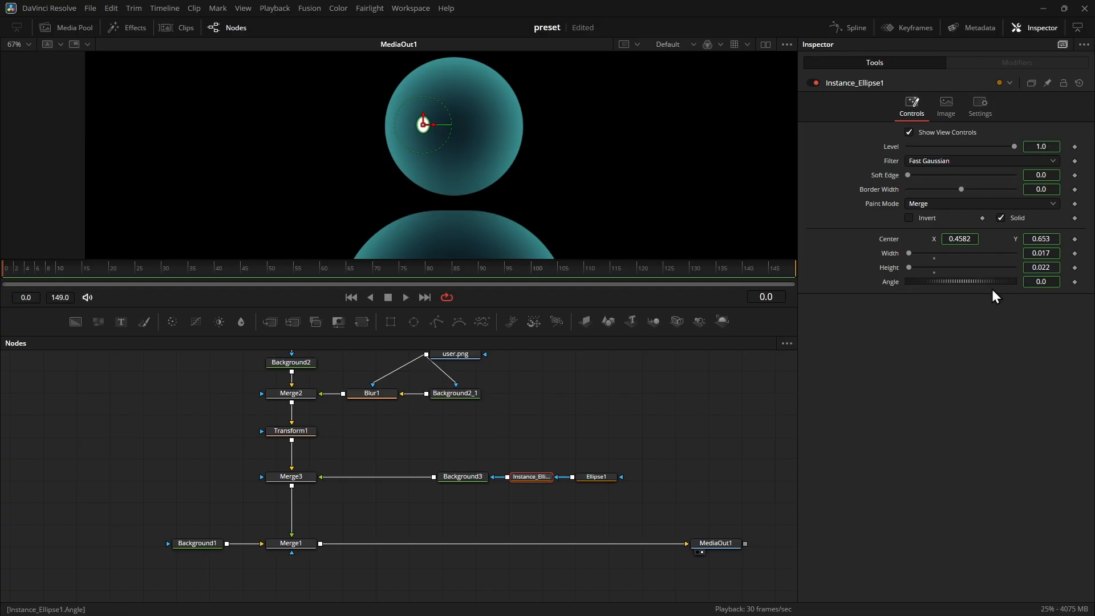
drag(954, 239, 1015, 239)
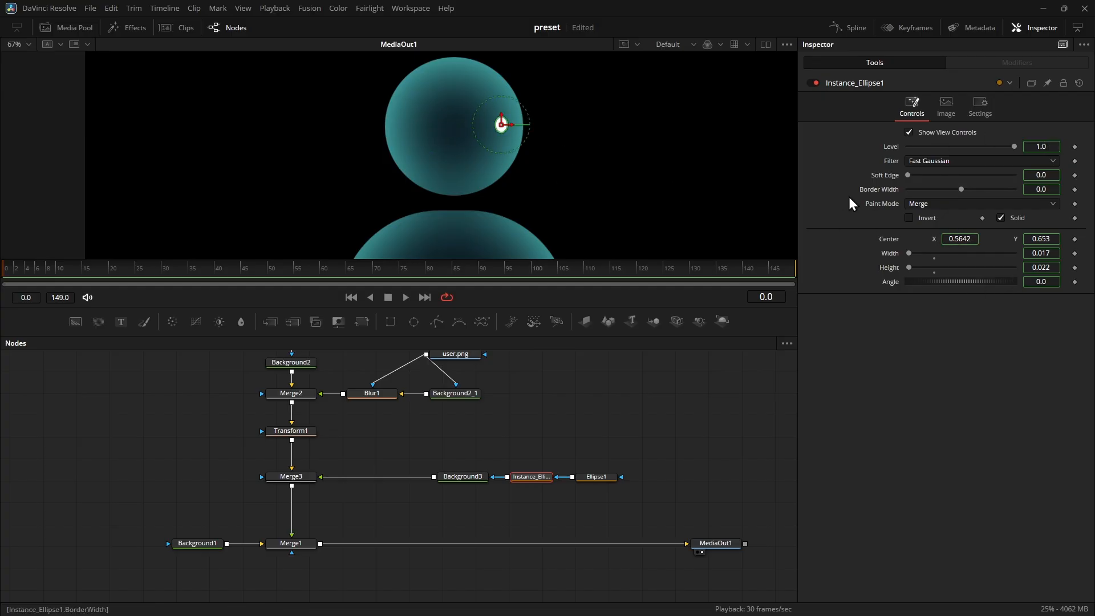
key(ctrl+z)
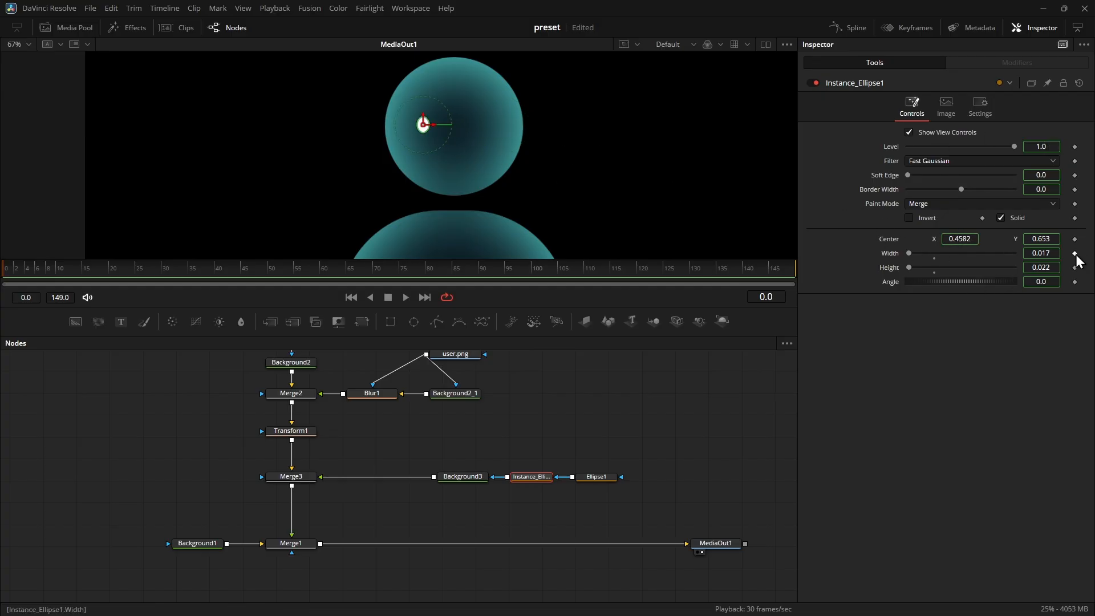
Step: Deinstance the Center of the instanced ellipse and move it to about X 0.534 as the second eye
right_click(886, 245)
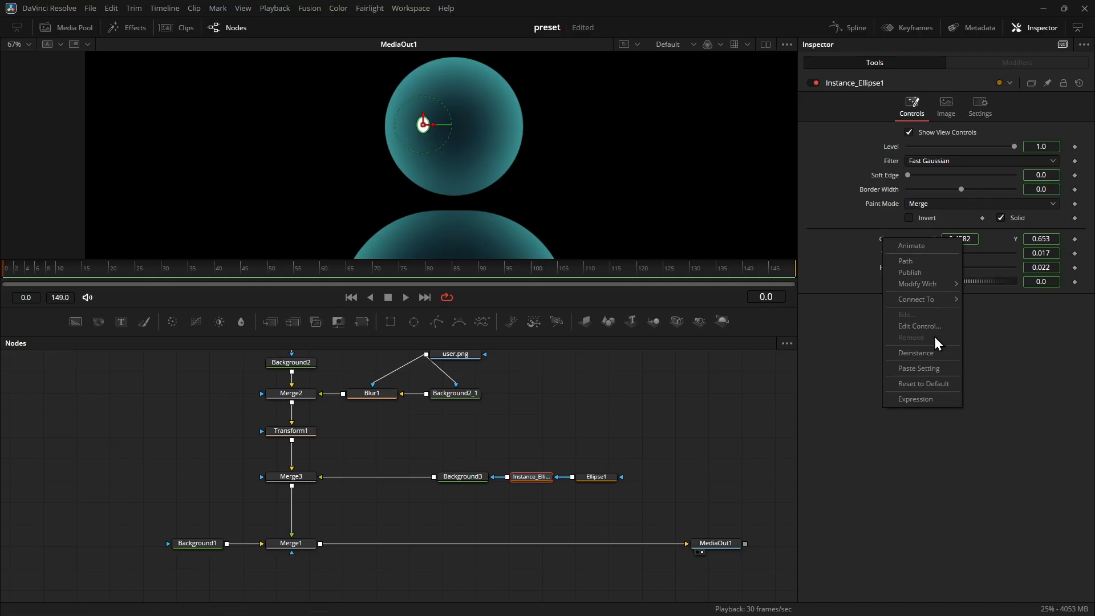
click(917, 353)
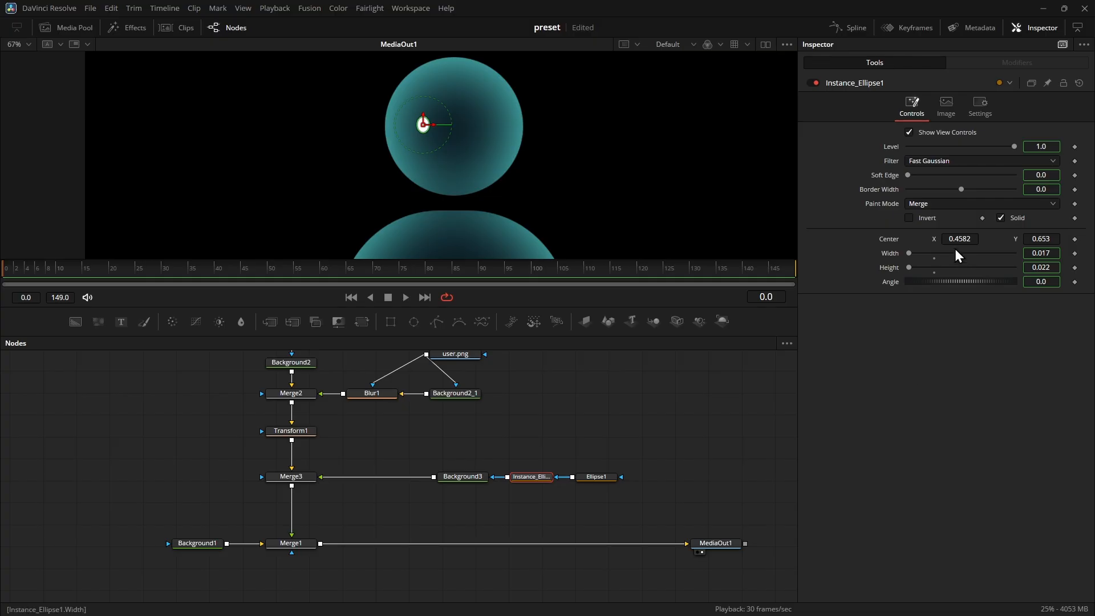
drag(956, 237, 999, 237)
click(610, 169)
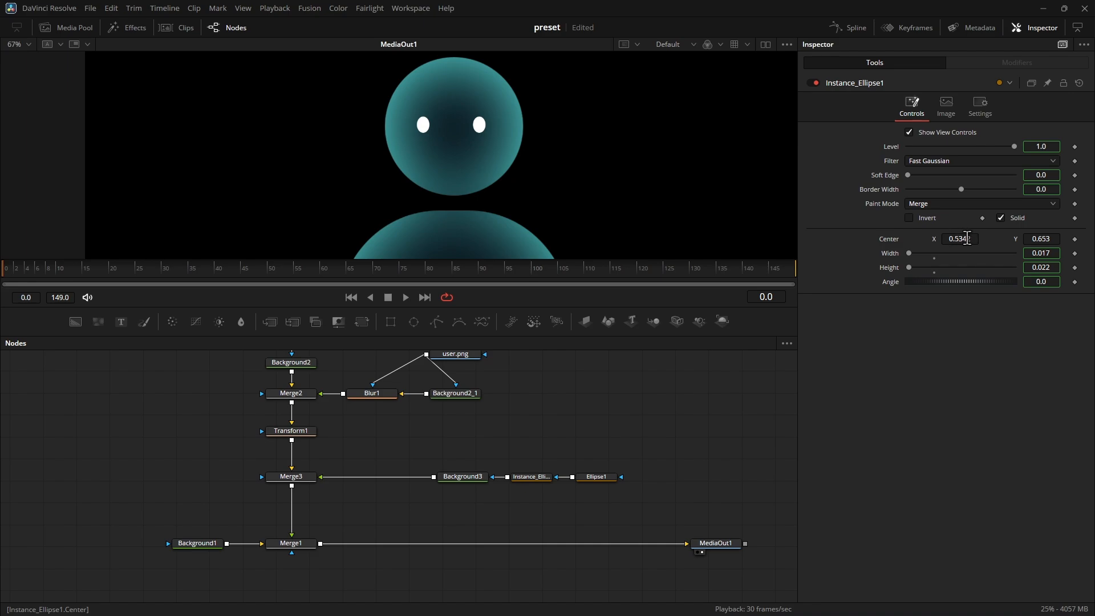
Step: Even out the eyes' spacing around the middle of the head, setting Ellipse1's centre X to 0.4699
click(966, 238)
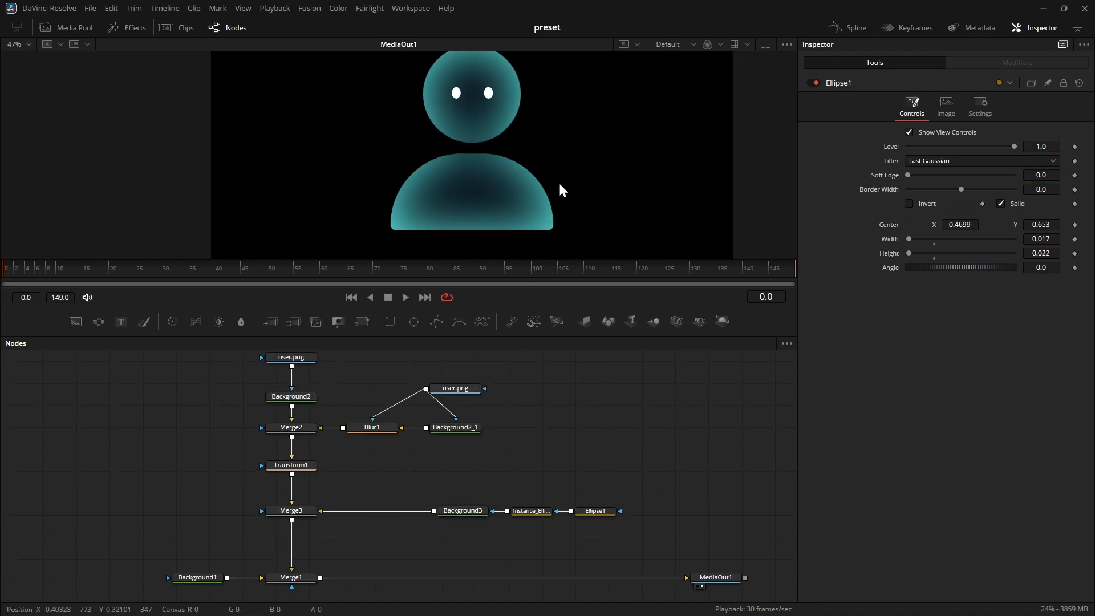
scroll(628, 165, down, 2)
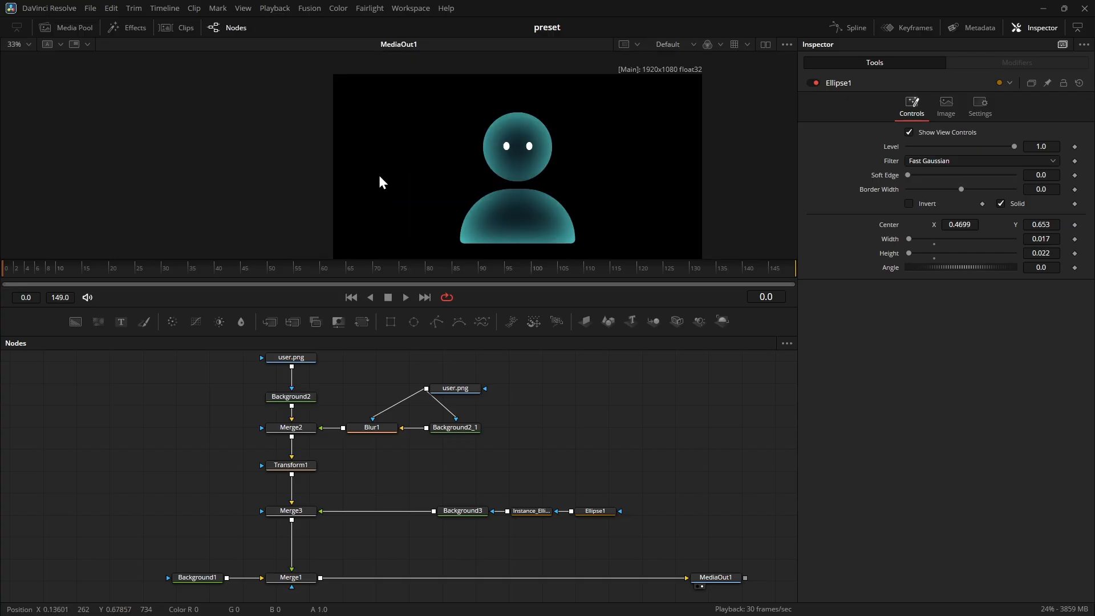
scroll(655, 137, down, 2)
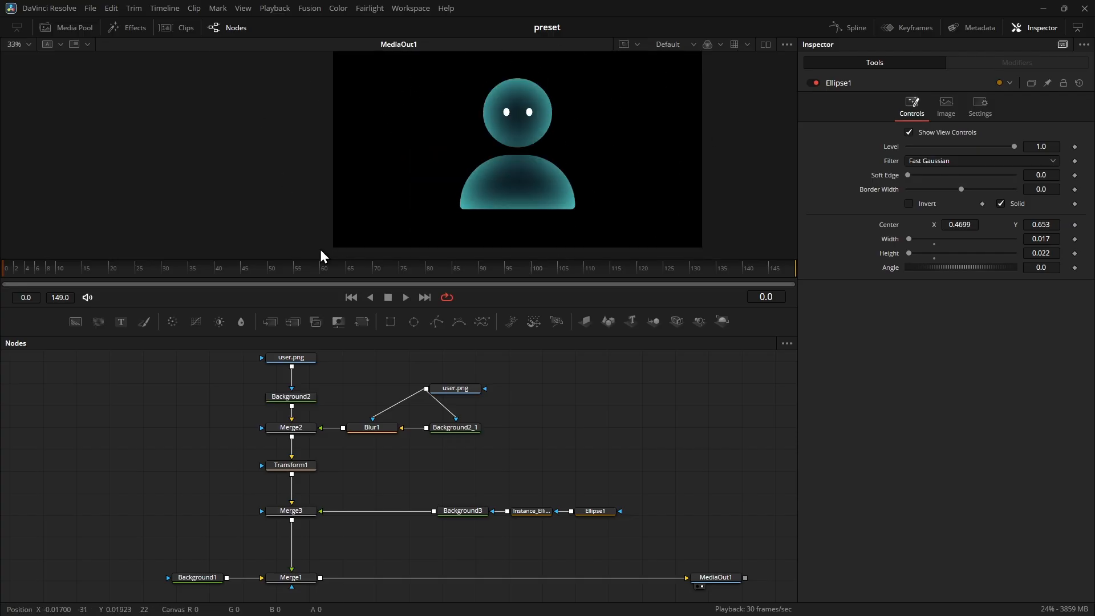
Step: Insert a Transform node between Background3 and Merge3 to control both eyes
click(462, 510)
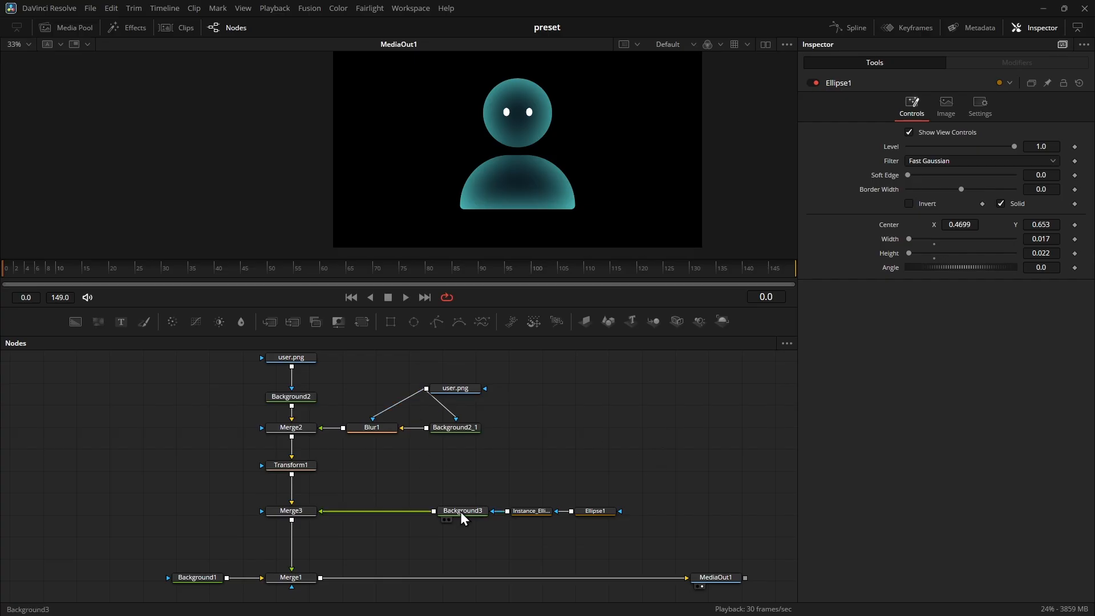
click(360, 322)
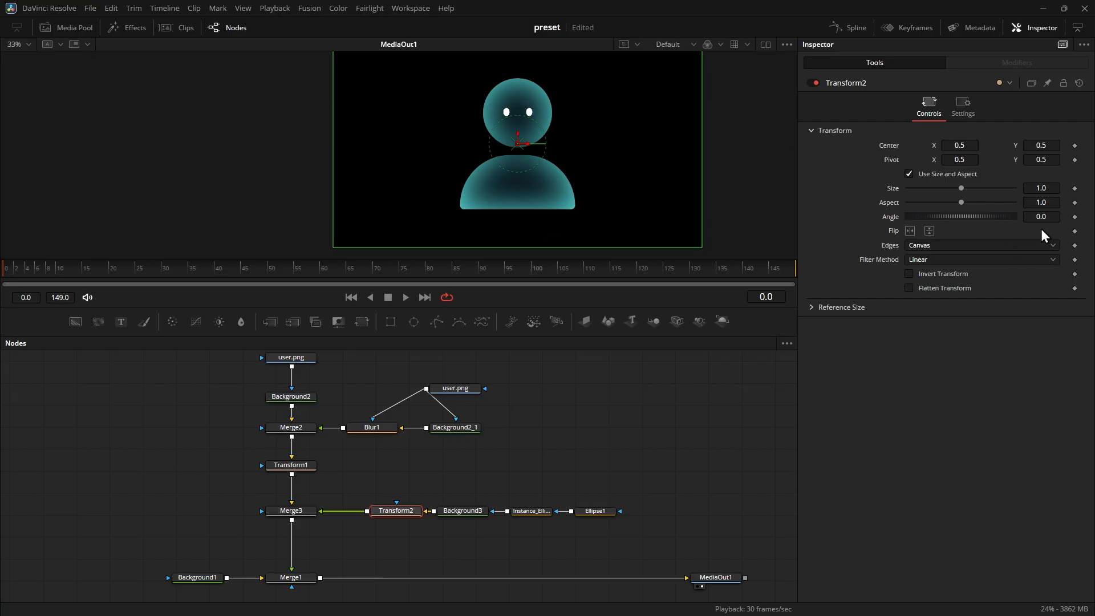
Step: Try shifting the eyes with Transform2's Center at X 0.504, Y 0.478, and reset it to default
mouse_move(959, 146)
mouse_down()
mouse_move(999, 146)
mouse_move(961, 146)
mouse_up()
drag(1051, 146, 1038, 146)
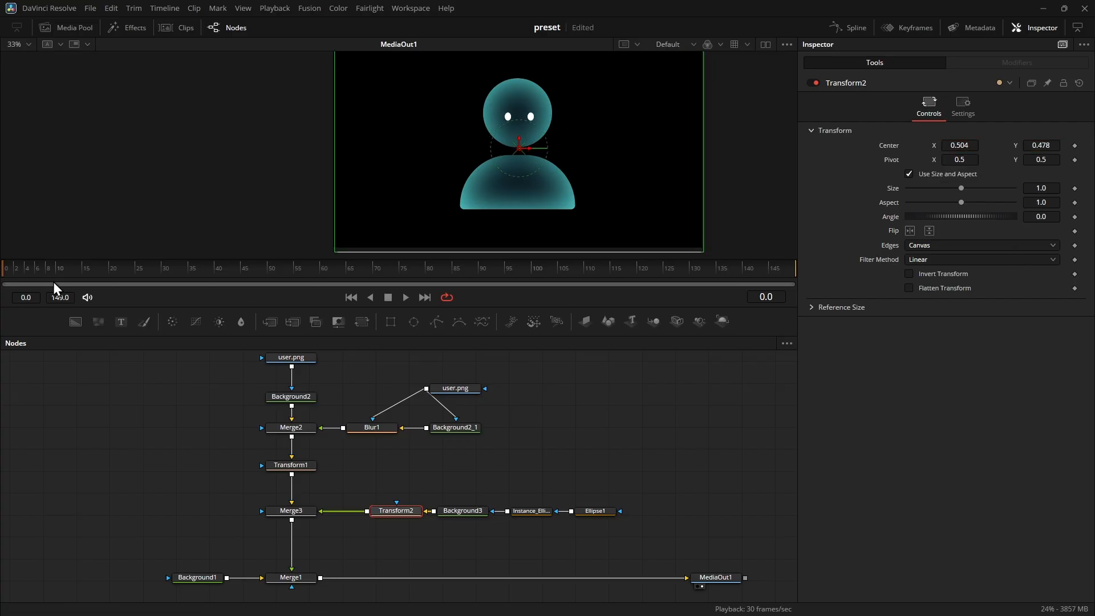
double_click(890, 147)
Step: Keyframe Transform2's Center at frame 0, and at frame 20 set it to X 0.5308, Y 0.4402
click(1074, 146)
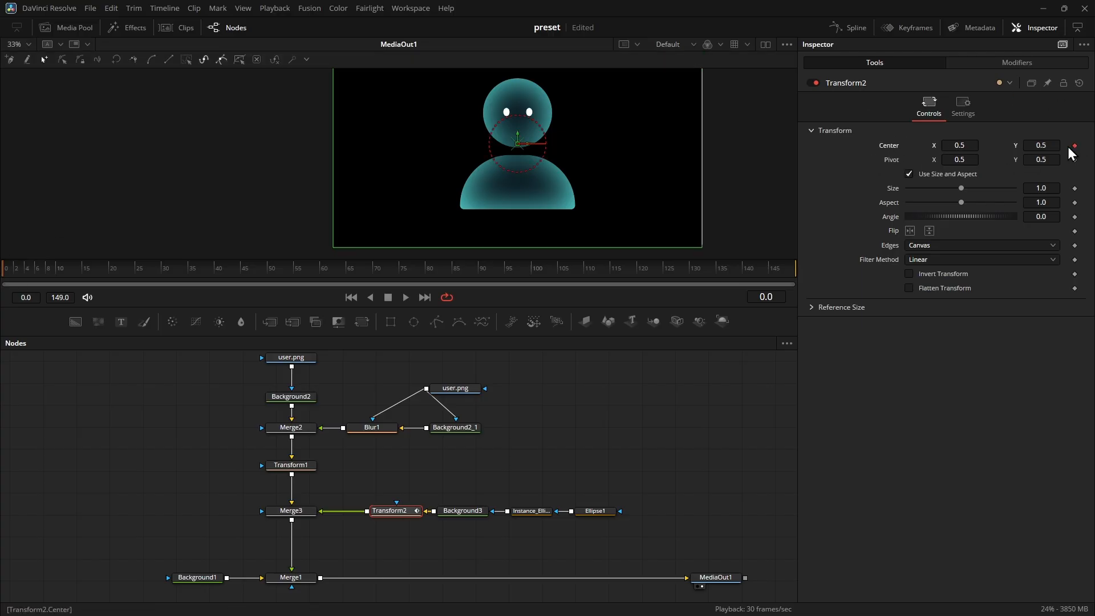
click(109, 267)
drag(957, 145, 1019, 145)
Step: Hold Transform2's Center with a keyframe at frame 41, and set its X to 0.4876 at frame 60
click(224, 268)
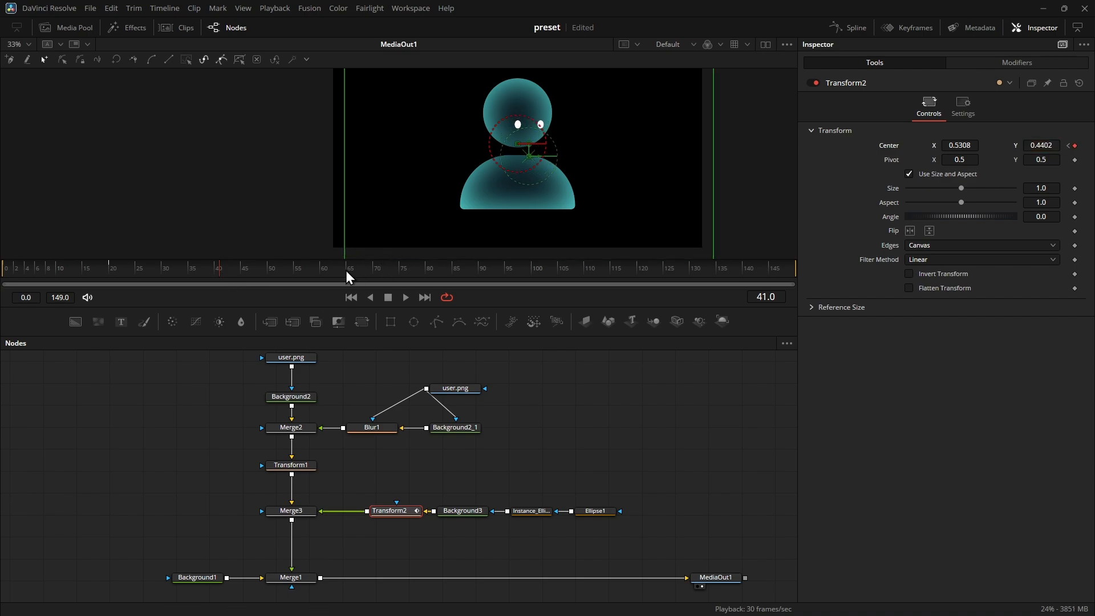
click(324, 273)
drag(975, 145, 952, 145)
click(642, 420)
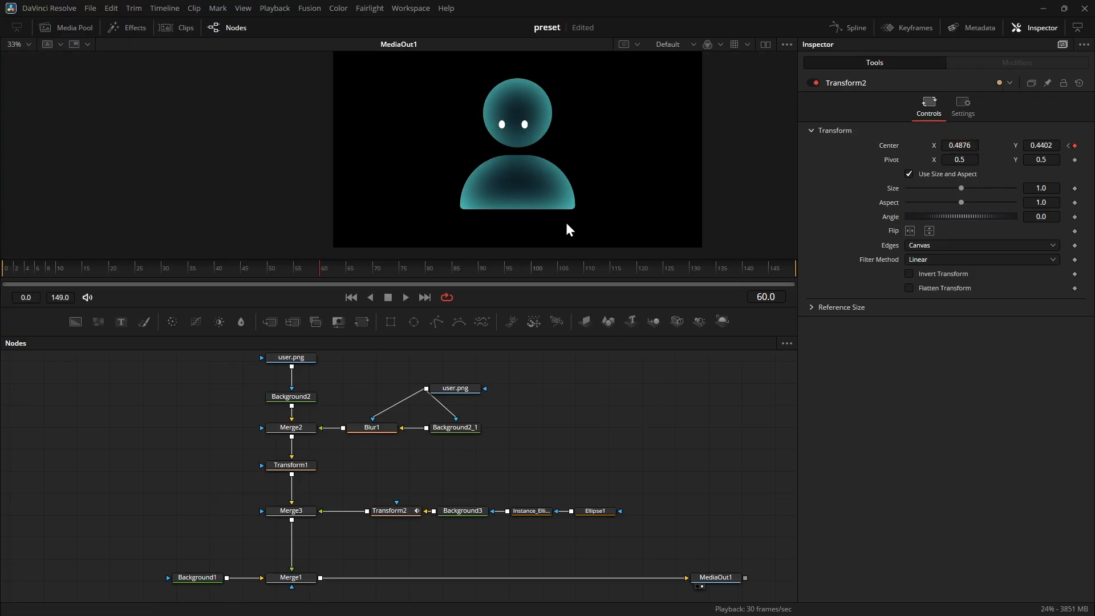
Step: Play the composition from frame 0 to review the eye movement
scroll(578, 140, up, 2)
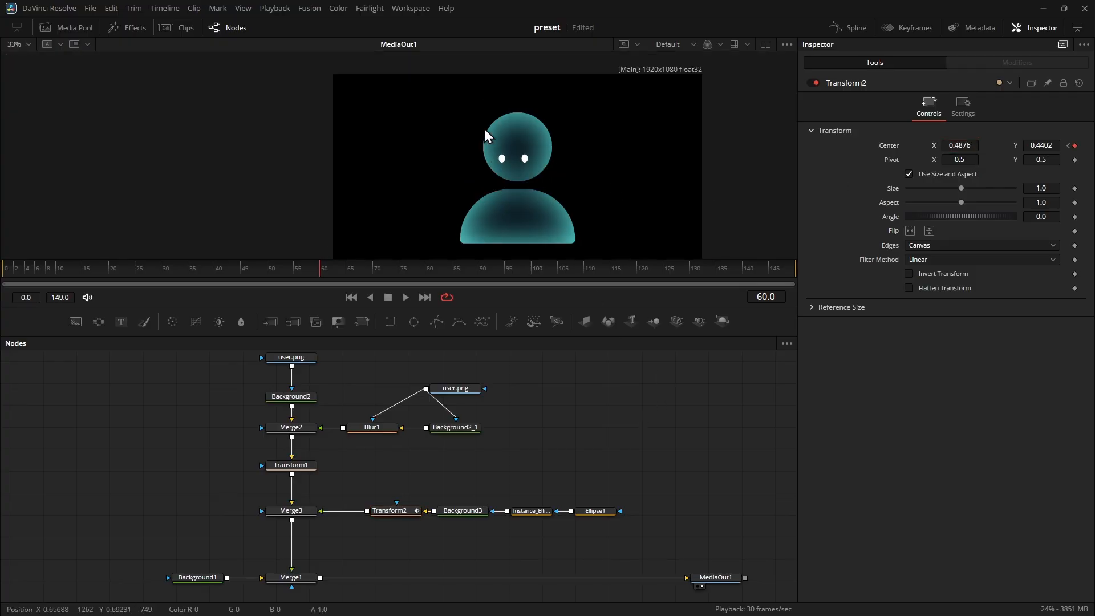
click(2, 266)
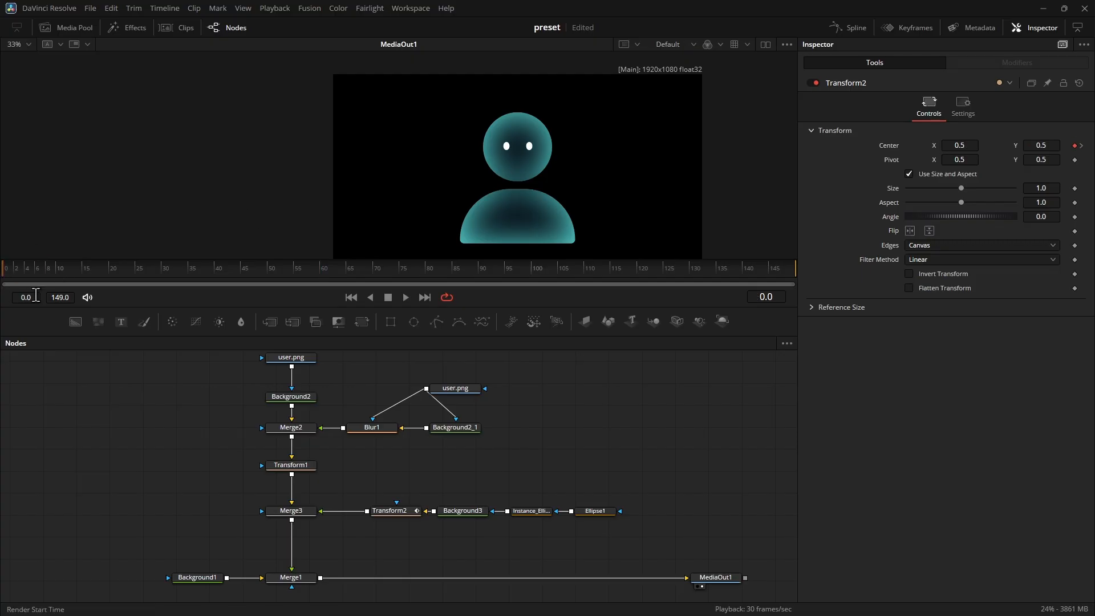
key(space)
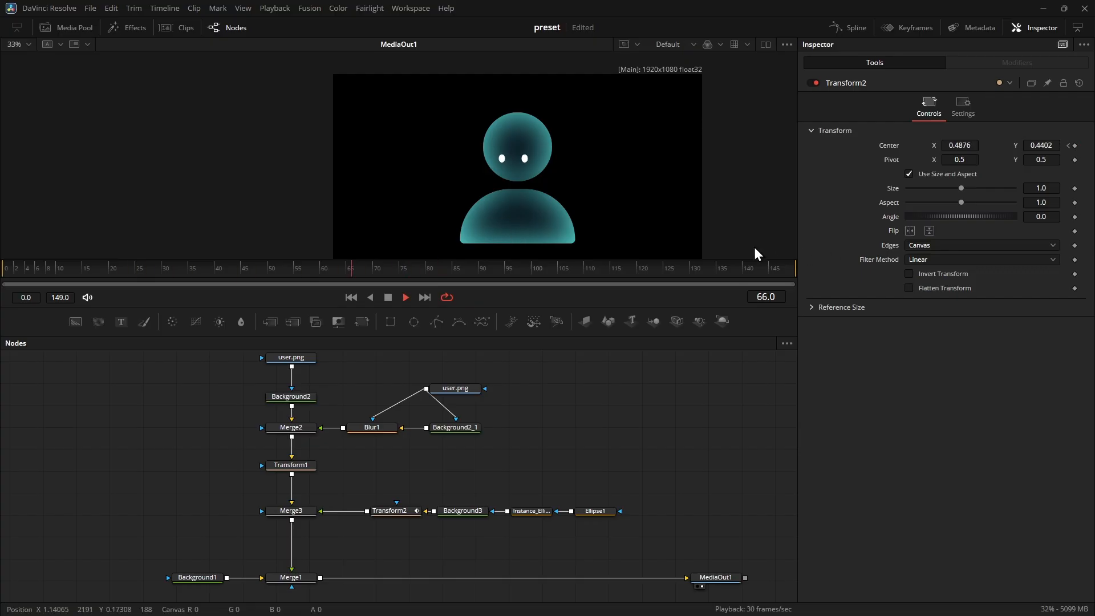
key(space)
scroll(611, 130, down, 1)
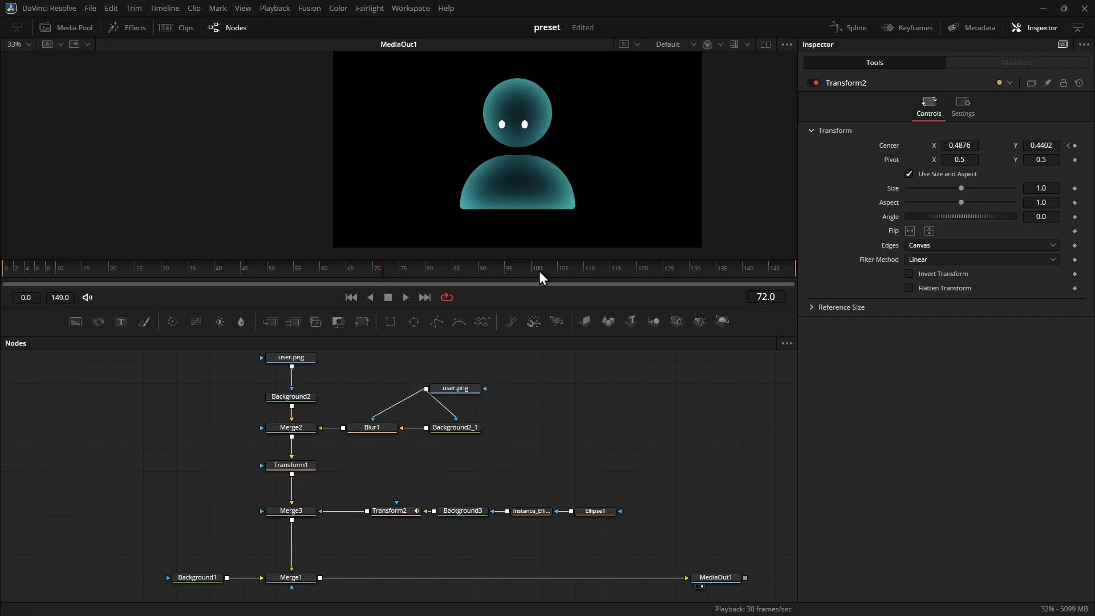
scroll(608, 419, down, 1)
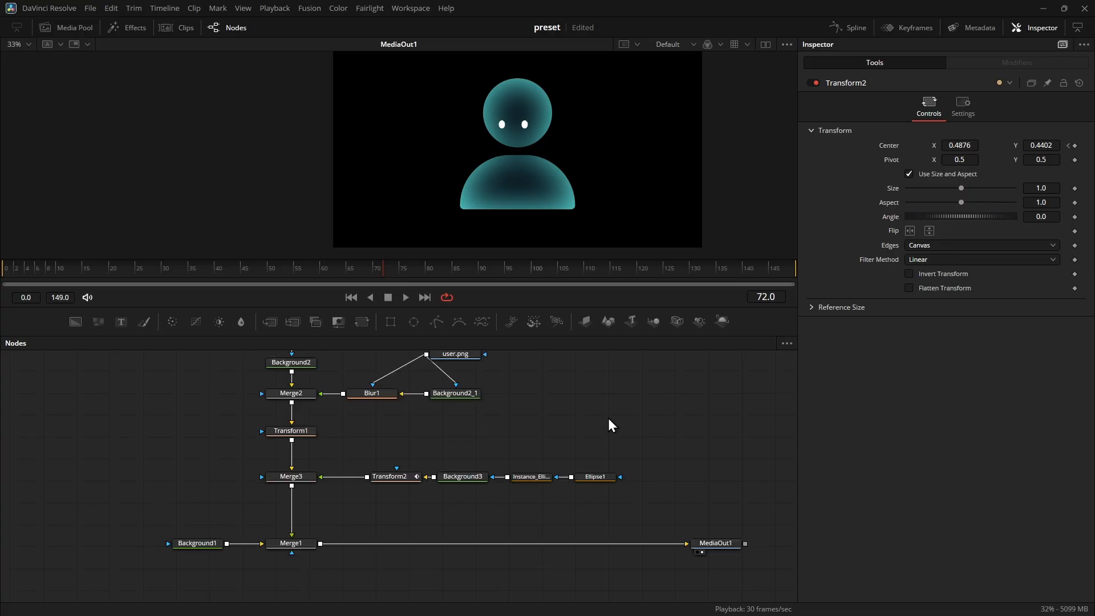
Step: Reset Transform2's Center to its default, clearing the eye movement keyframes
click(394, 478)
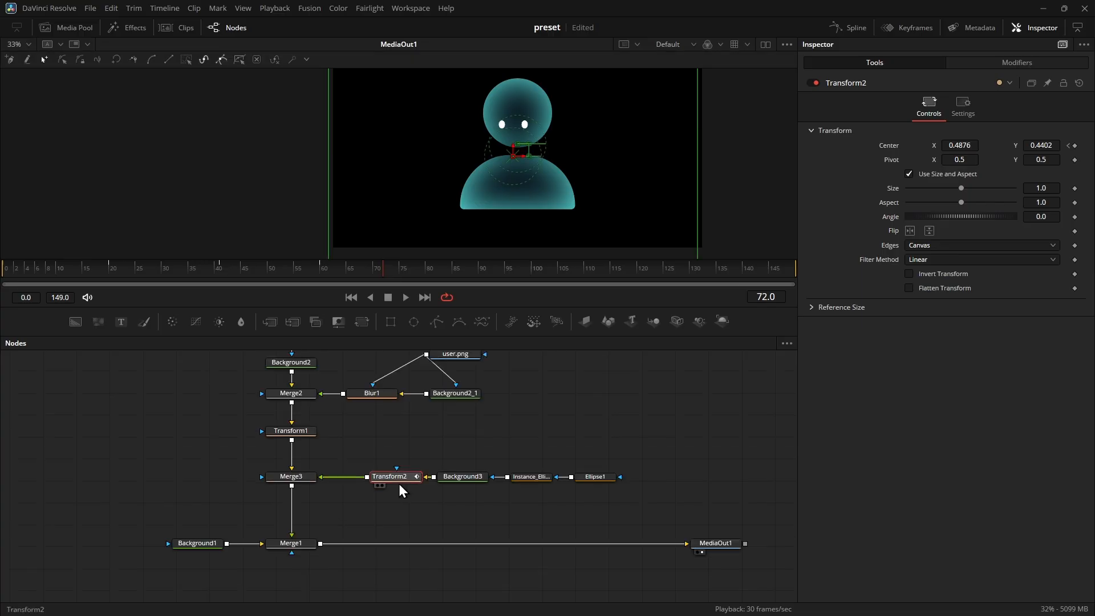
double_click(887, 145)
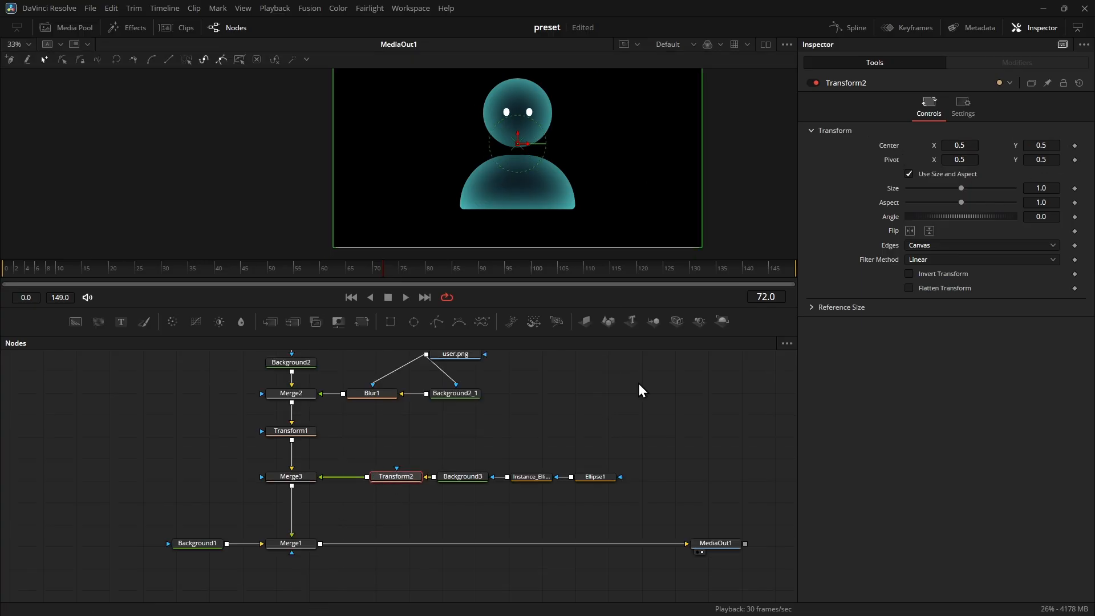
click(638, 383)
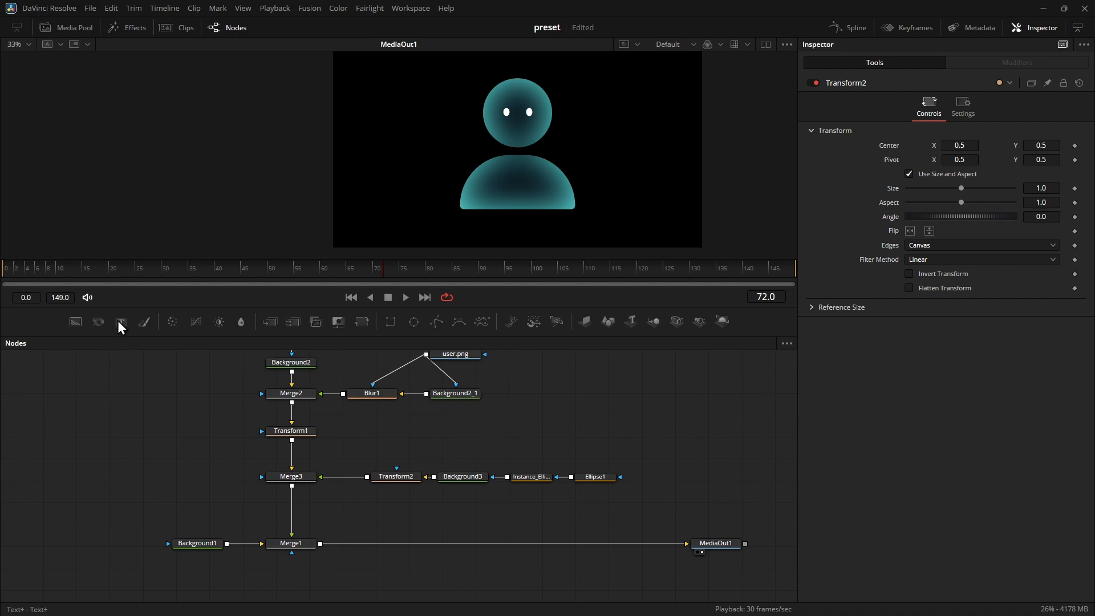
Step: Add a Text+ node merged in between Merge3 and Merge1, with the text "Subscribe"
drag(120, 321, 575, 515)
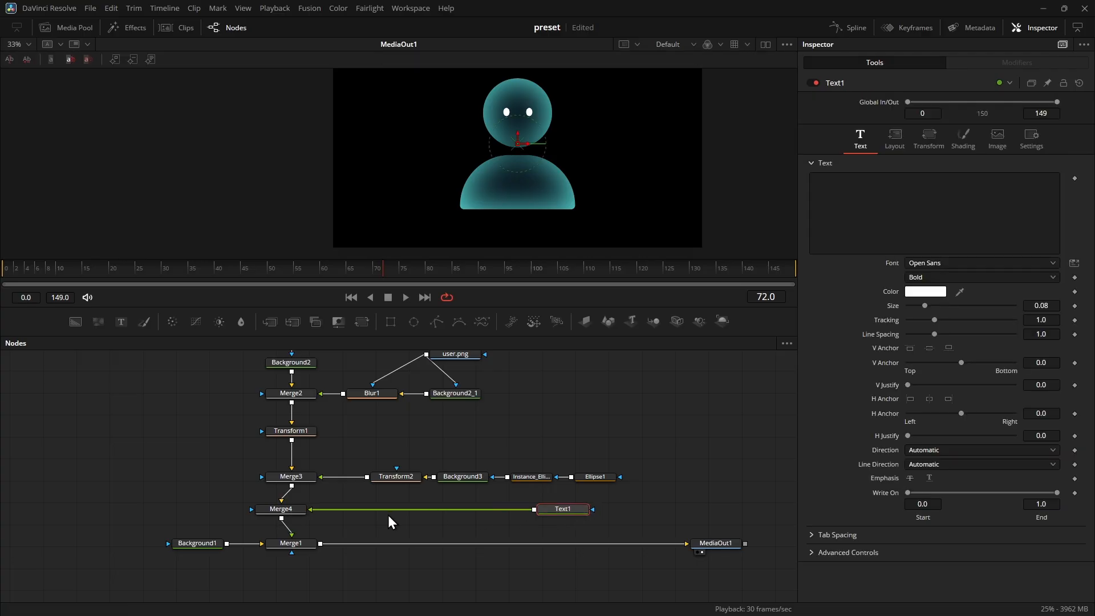
click(562, 509)
click(884, 203)
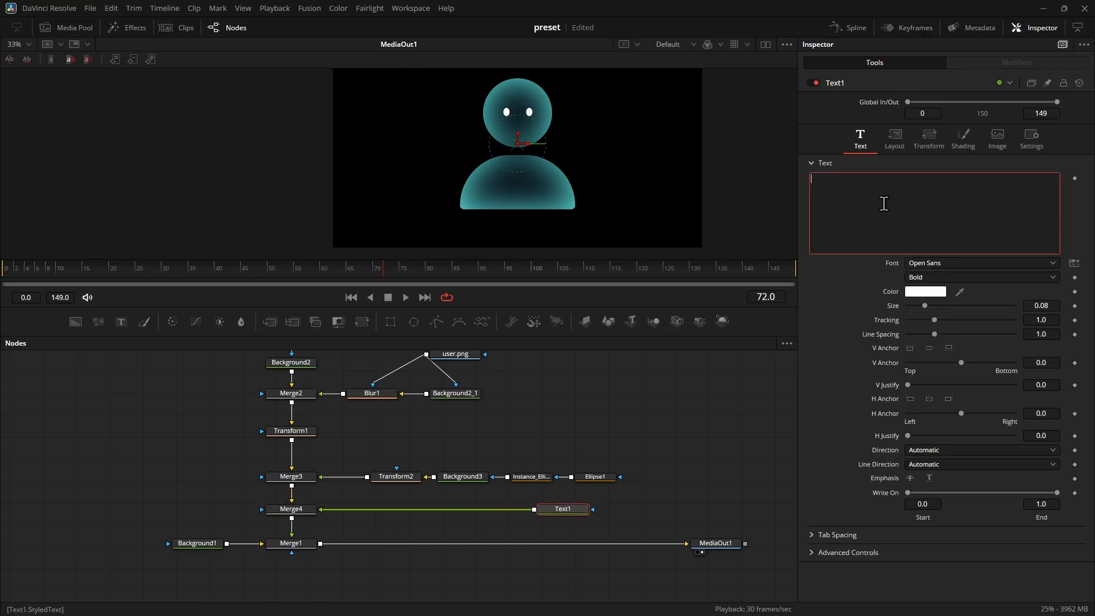
text(Subscribe)
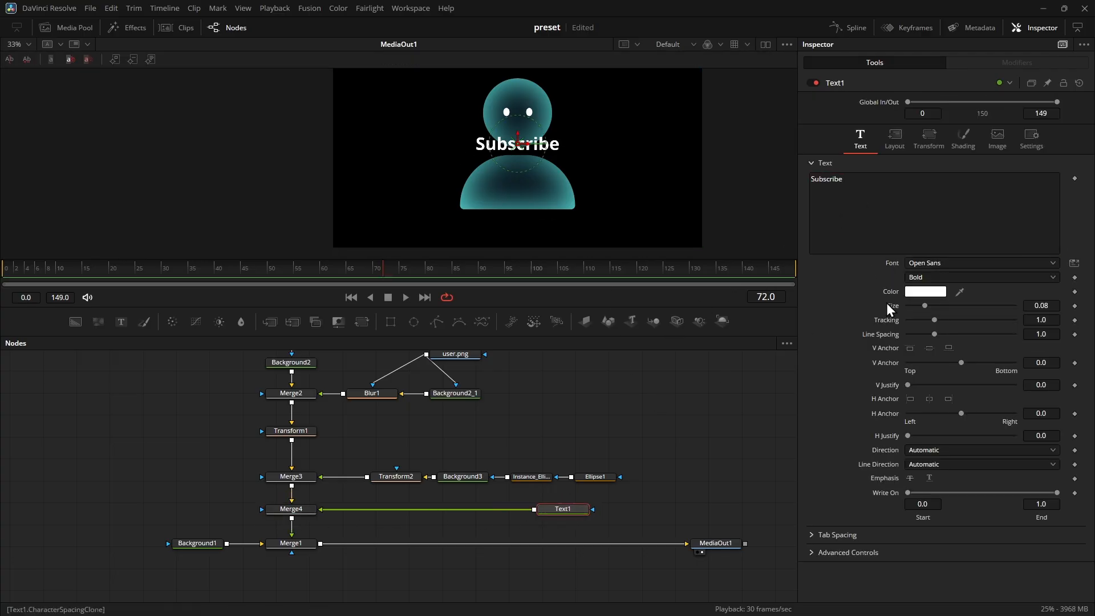
Step: Change the "Subscribe" text color to bright pink
click(924, 292)
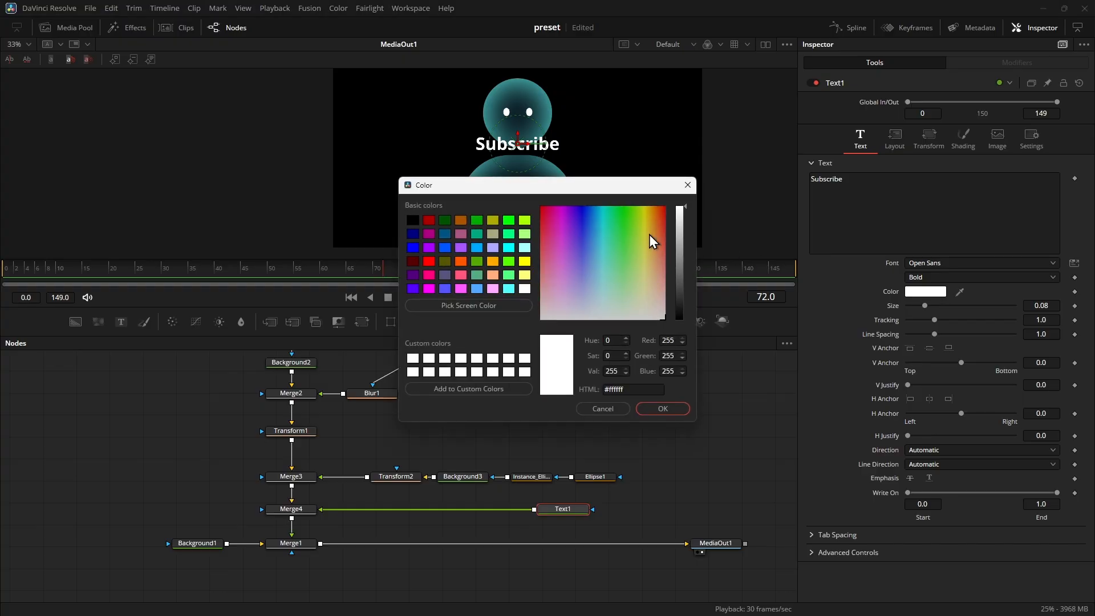
drag(618, 187, 716, 215)
click(685, 274)
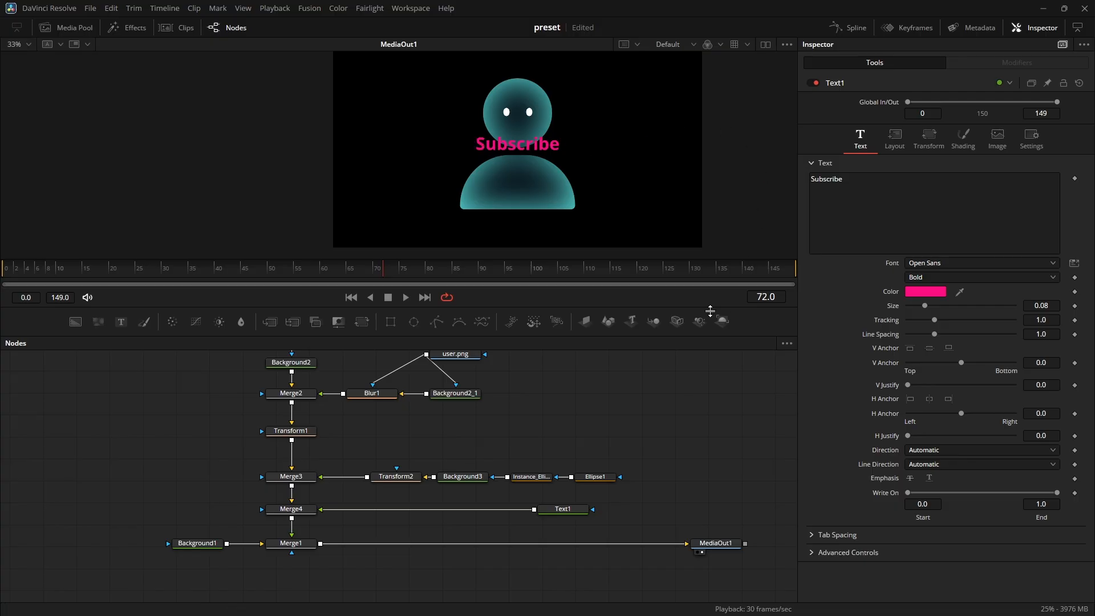
Step: Insert a Transform node after Text1 and set its Center X to 0.802
click(567, 509)
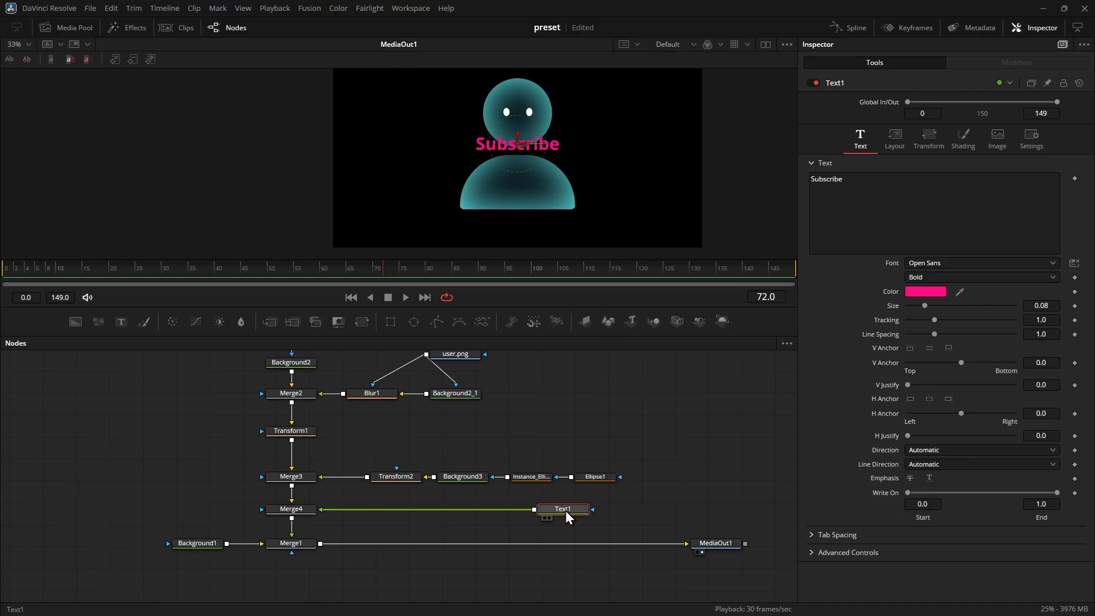
click(904, 147)
click(929, 146)
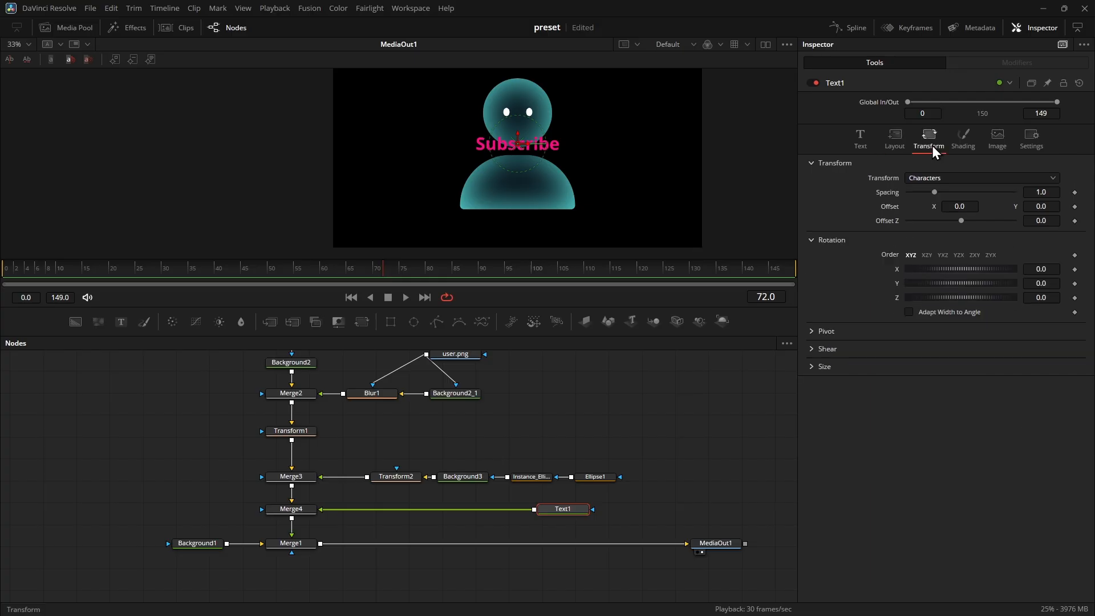
click(891, 137)
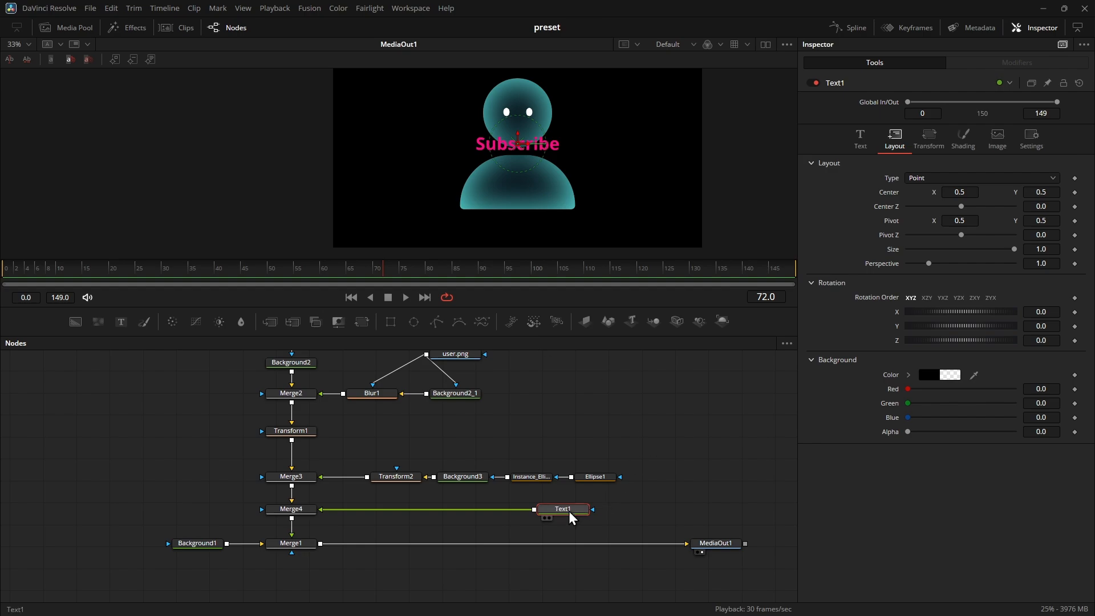
click(358, 325)
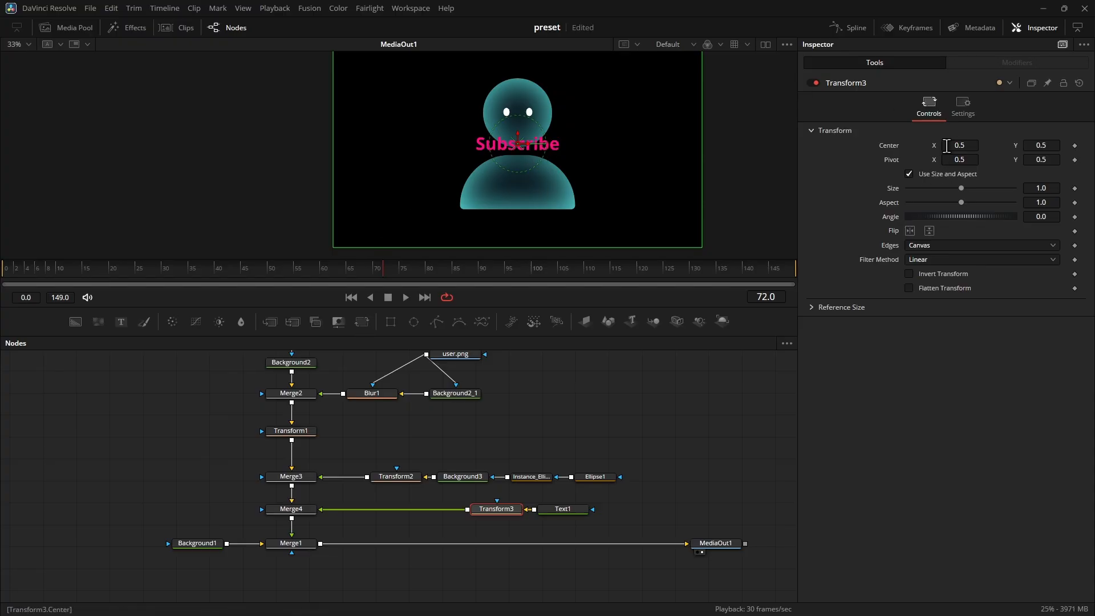
drag(946, 145, 1012, 145)
Step: Keyframe Transform3's Center at frame 0, and at frame 20 set its Y to 0.111
click(3, 279)
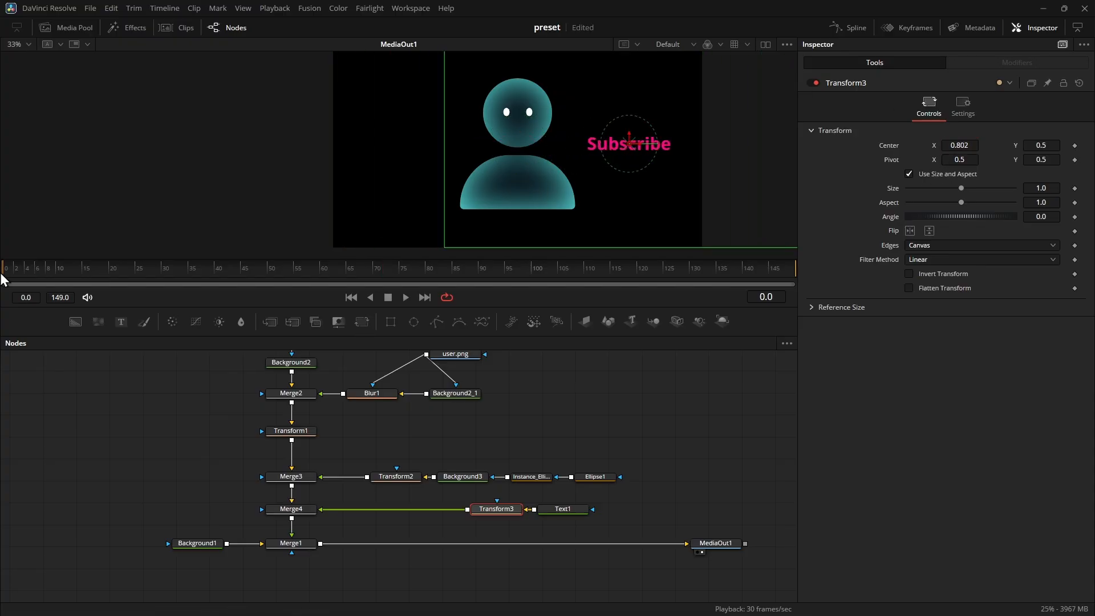
click(1075, 146)
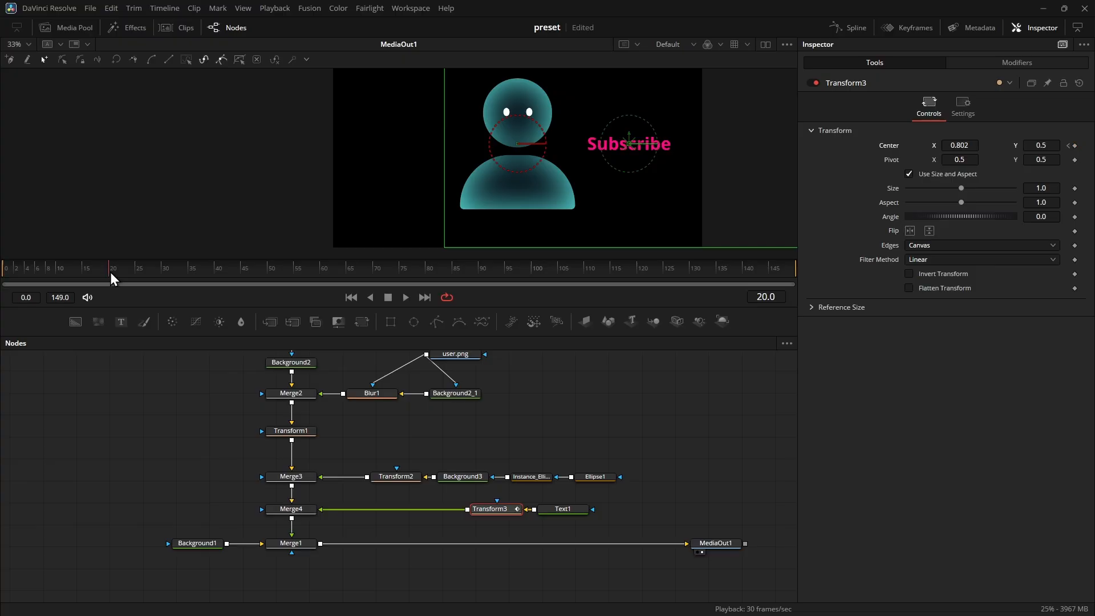
scroll(730, 182, down, 2)
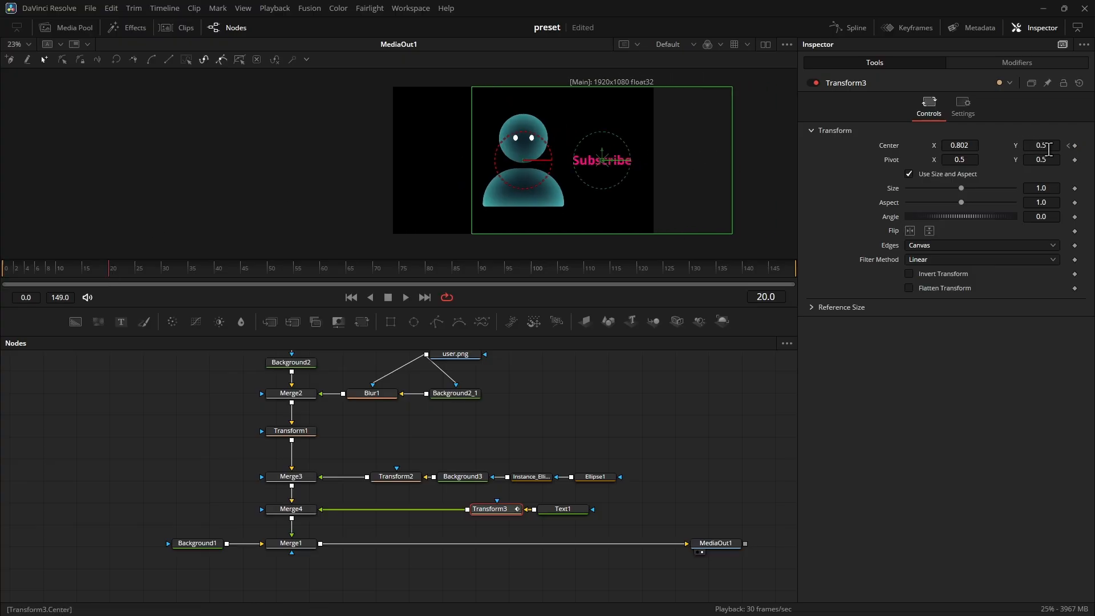
drag(1052, 149, 208, 285)
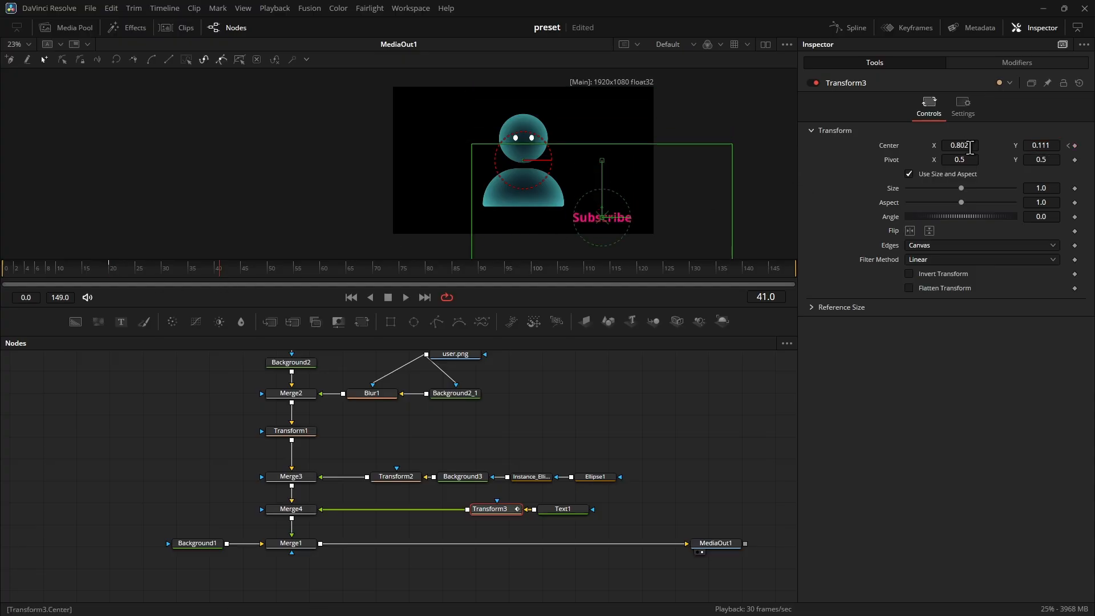
Step: Set Transform3's Center X to 0.198 at frame 41 and its Y to 0.79 at frame 64
drag(969, 146, 627, 182)
click(341, 271)
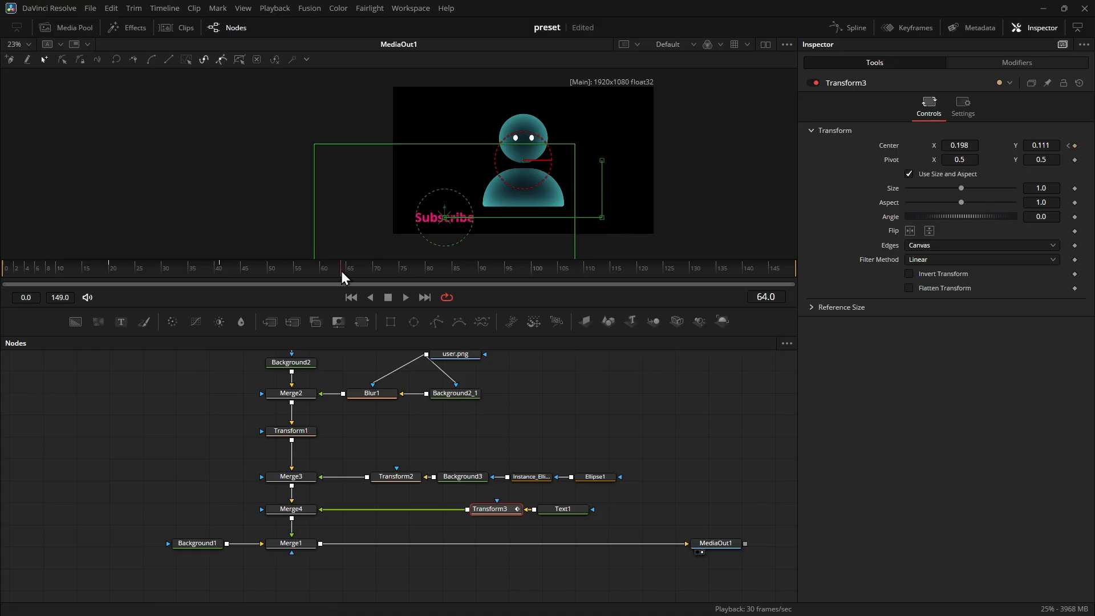
drag(1036, 145, 394, 204)
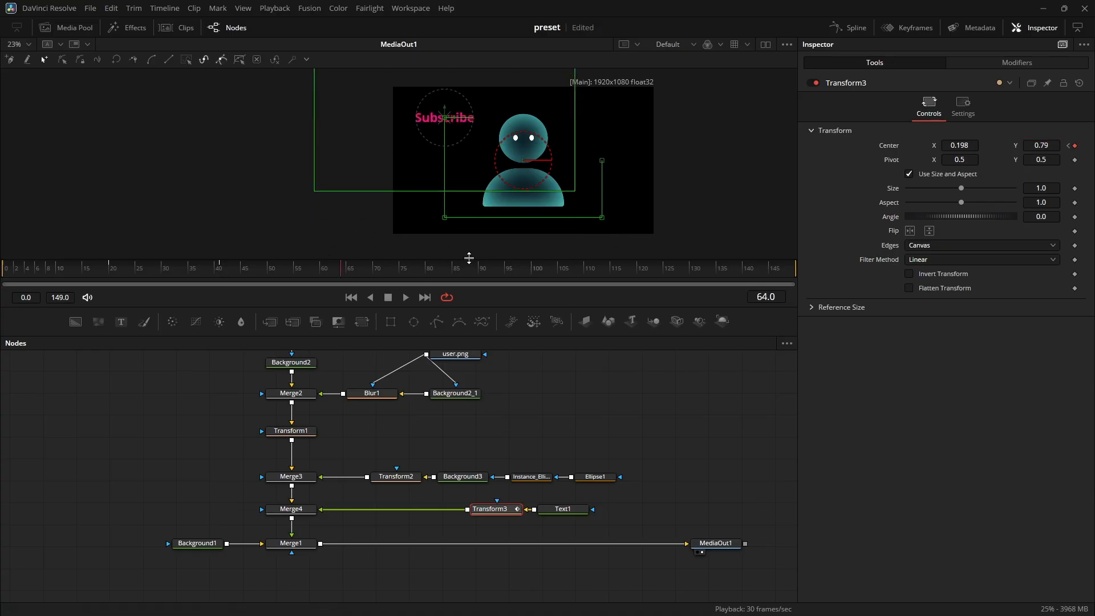
Step: Set Transform3's Center X to 0.851 at frame 79 and its Y to 0.526 at frame 105
click(424, 269)
drag(957, 146, 175, 156)
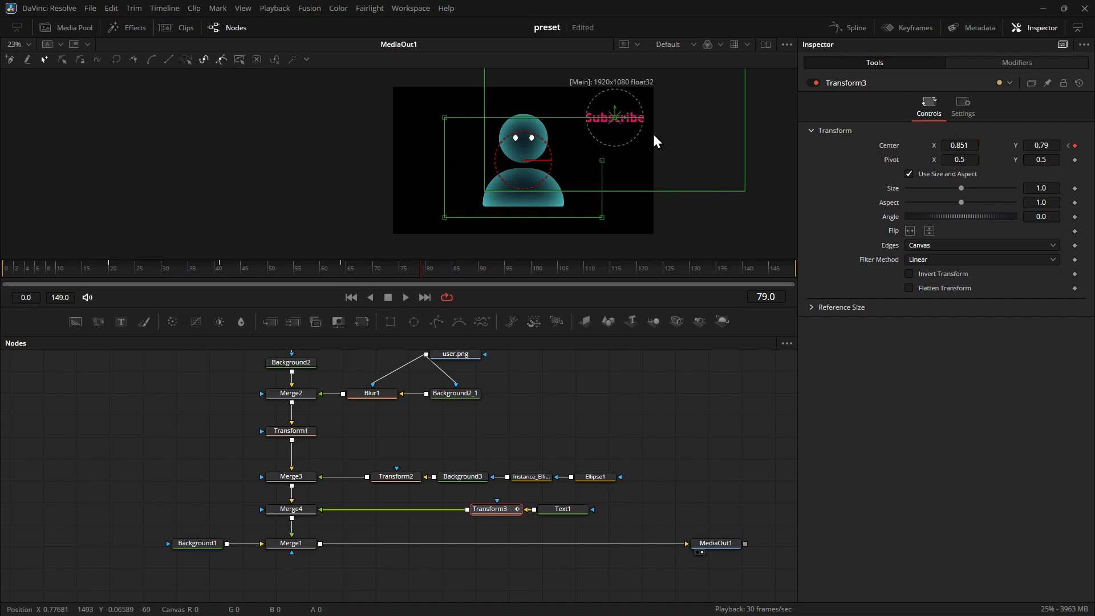
click(557, 271)
drag(1041, 147, 975, 147)
click(635, 166)
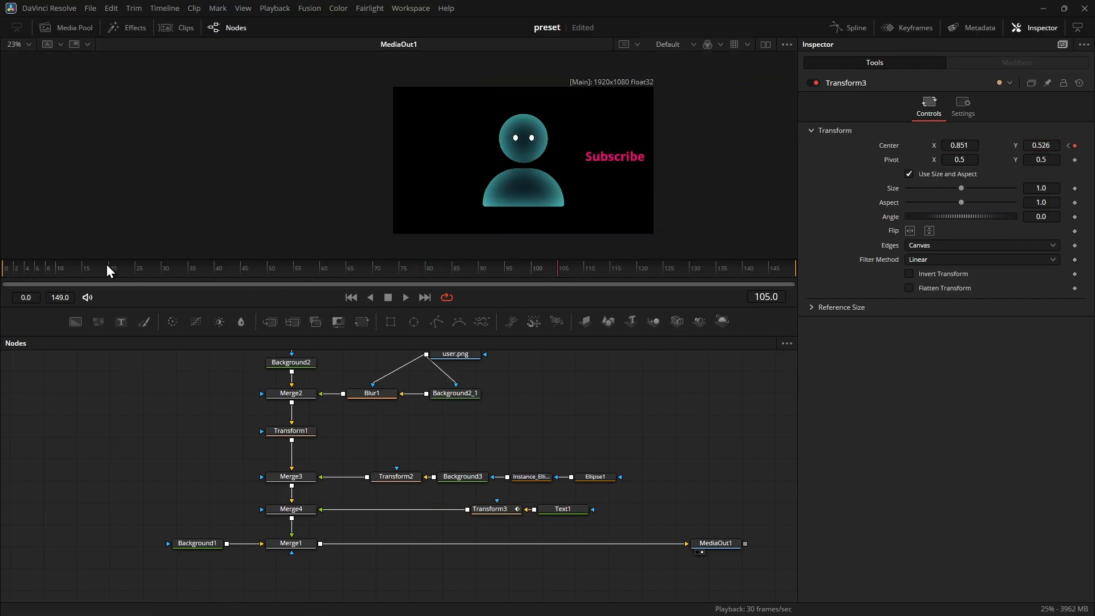
Step: Play the composition to review the "Subscribe" text moving around the character
key(space)
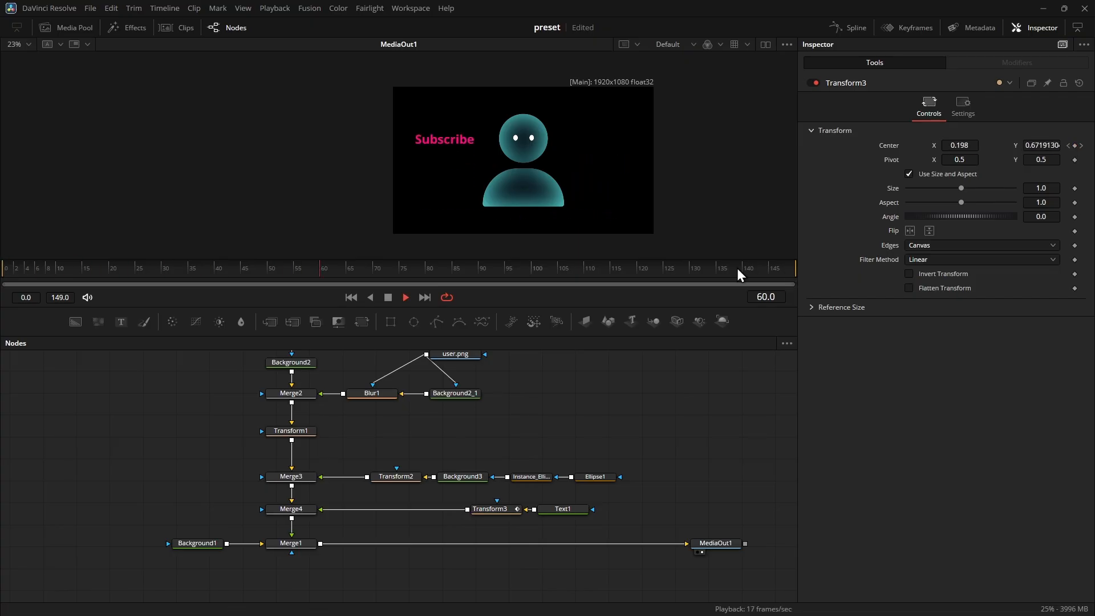
key(space)
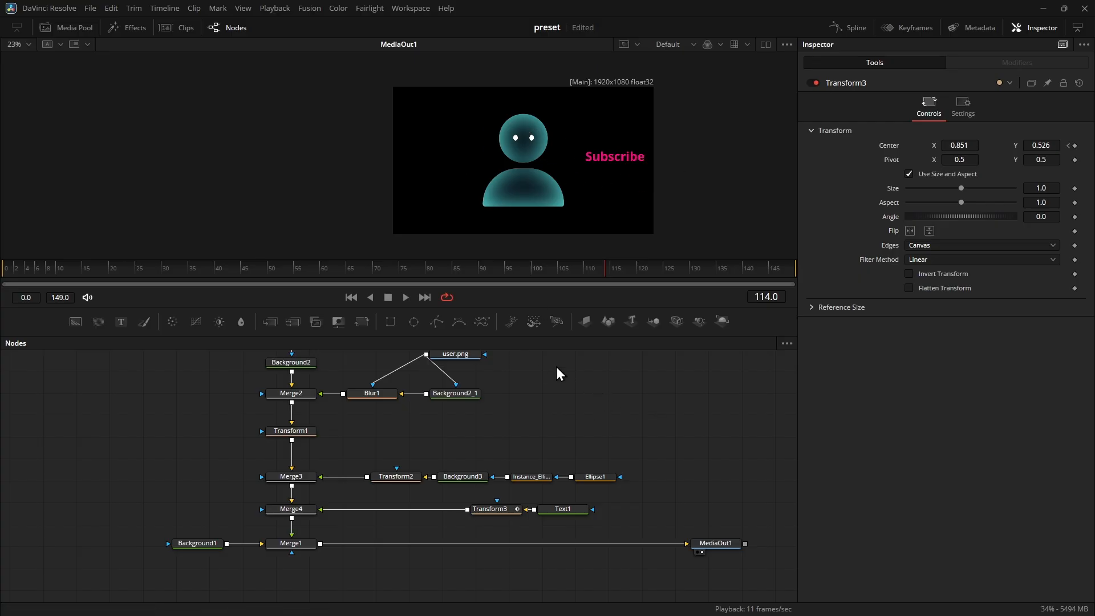
Step: Compare the Center settings of the eyes' Transform2 and the text's Transform3
scroll(553, 368, up, 2)
scroll(456, 369, down, 2)
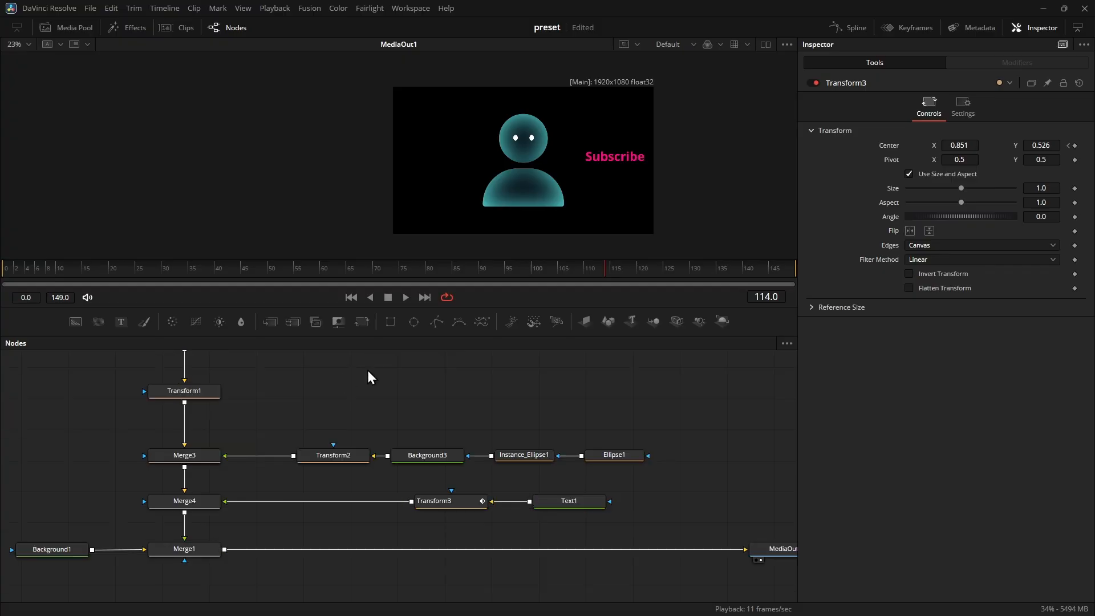
click(343, 459)
click(442, 510)
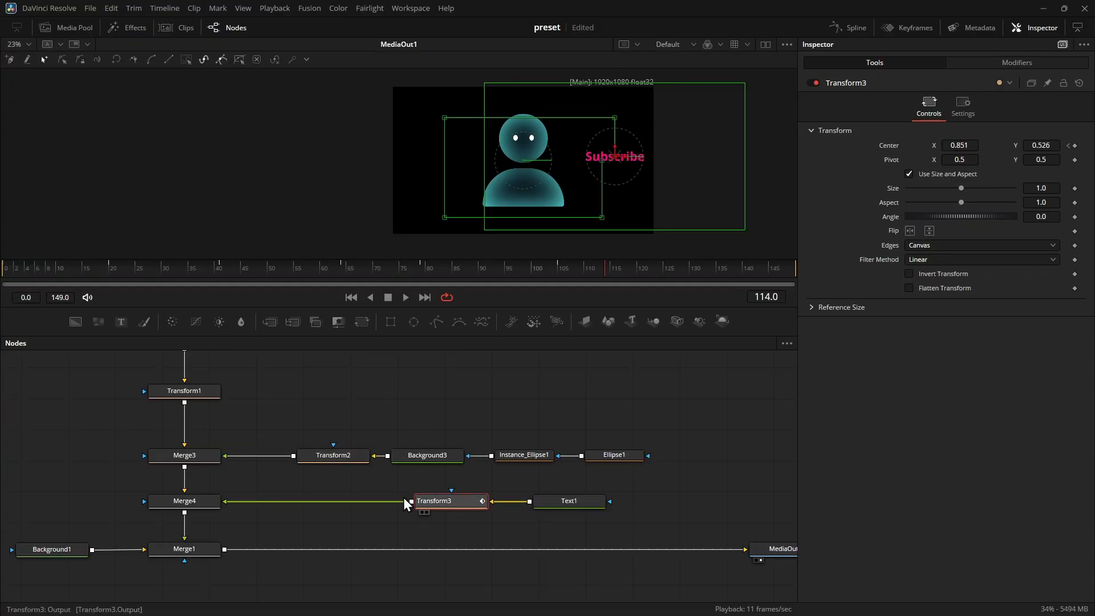
click(512, 369)
click(462, 504)
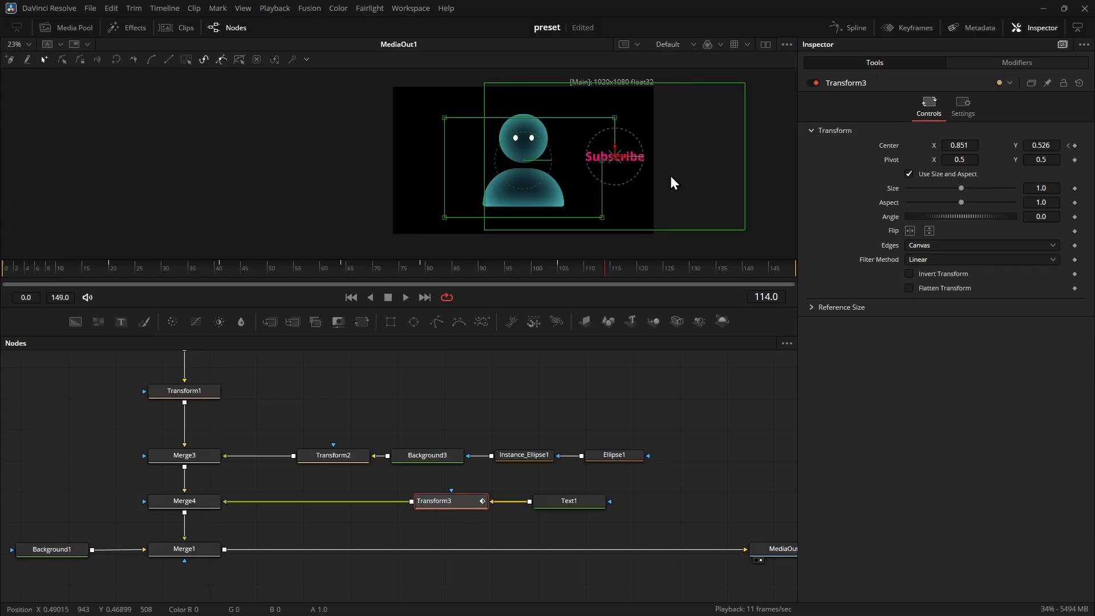
click(505, 406)
click(336, 457)
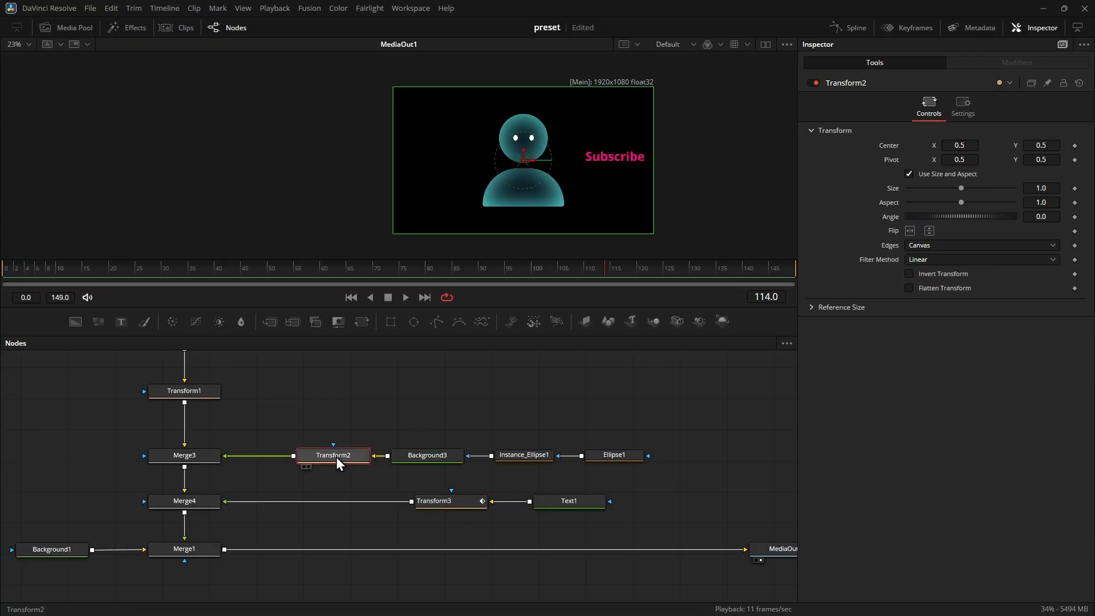
click(422, 398)
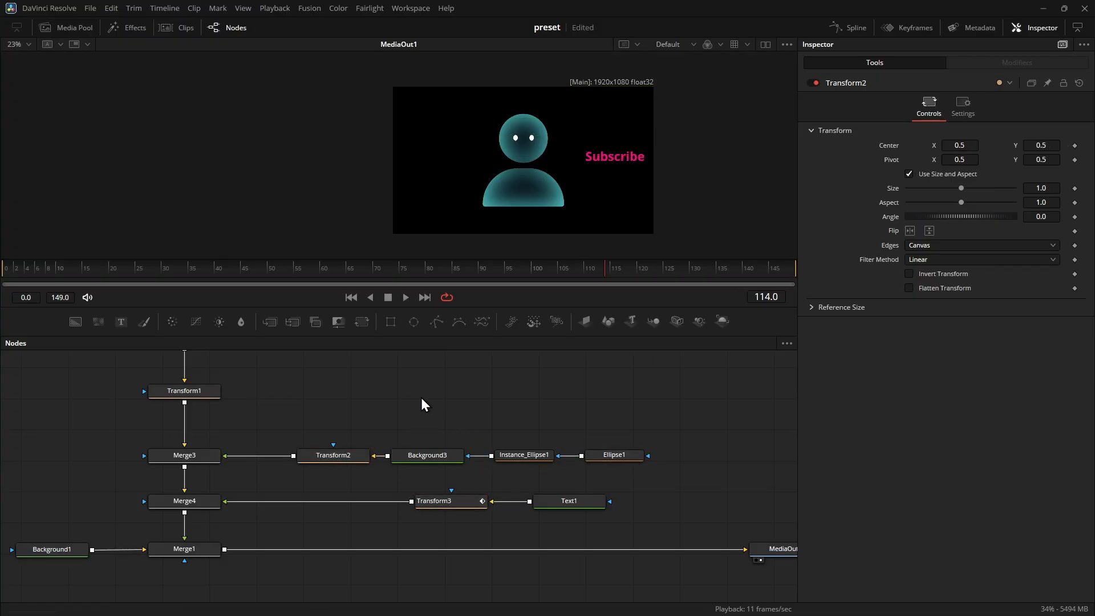
Step: Add an expression to Transform2's Center at frame 73
click(331, 455)
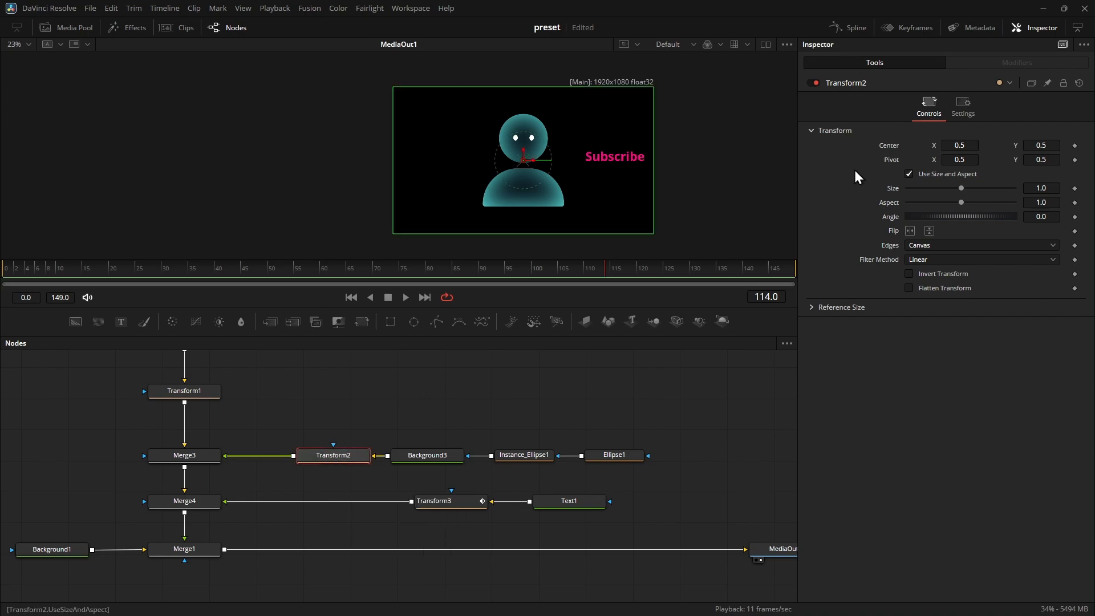
right_click(892, 149)
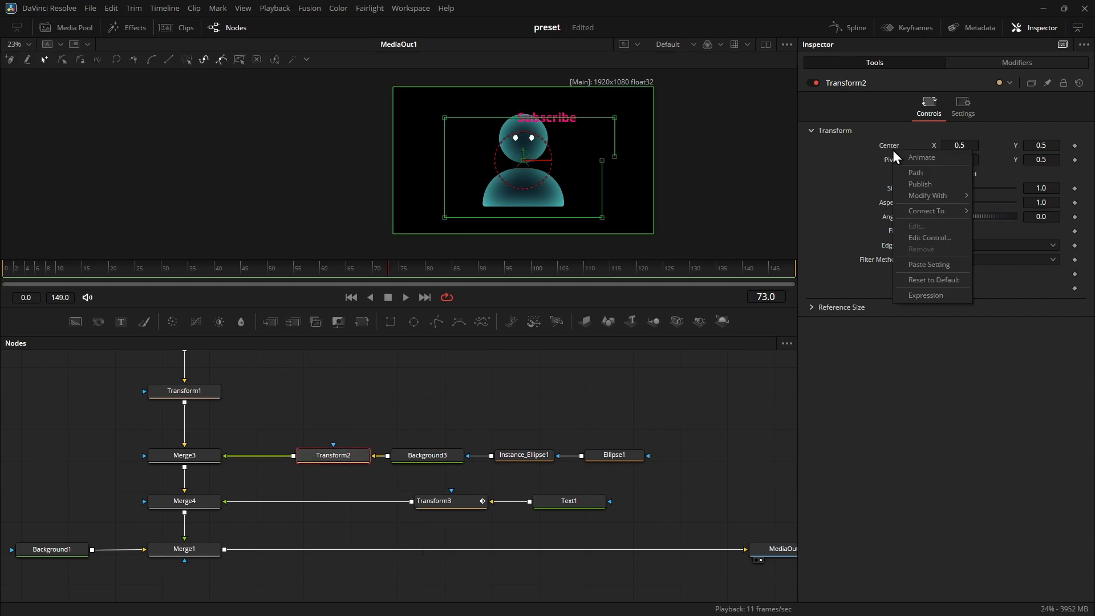
click(945, 296)
click(660, 384)
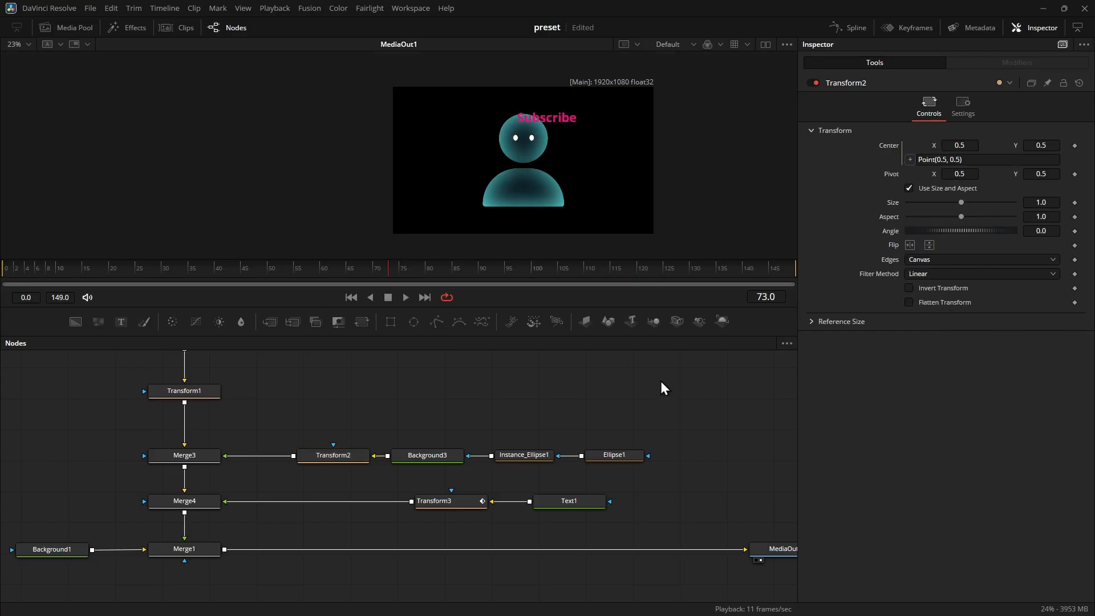
Step: Pin Transform3's controls and display them together with Transform2's controls
click(464, 505)
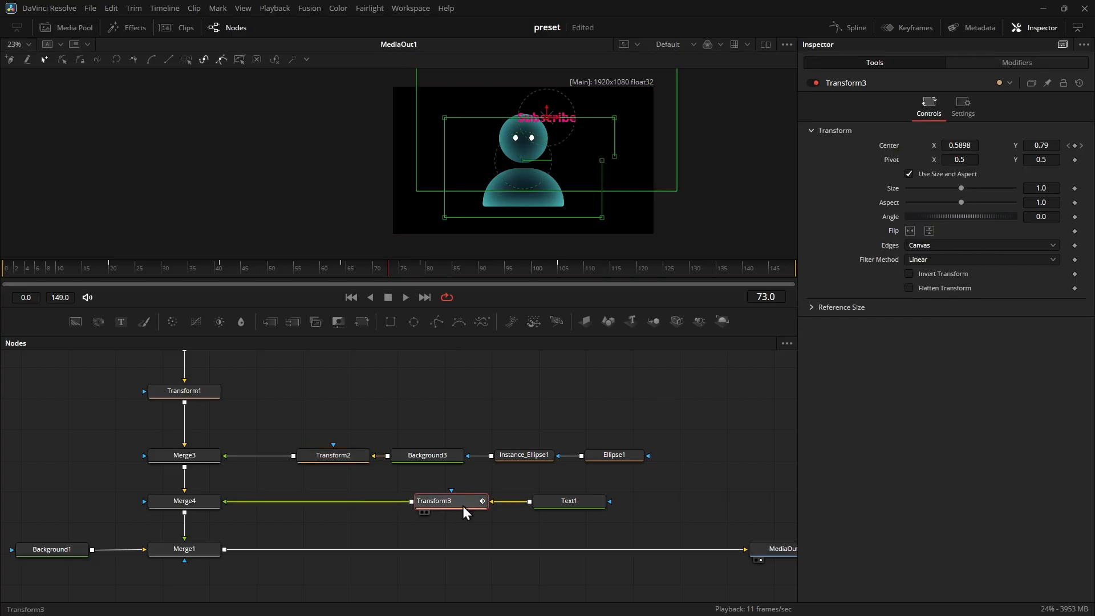
click(1047, 83)
click(541, 395)
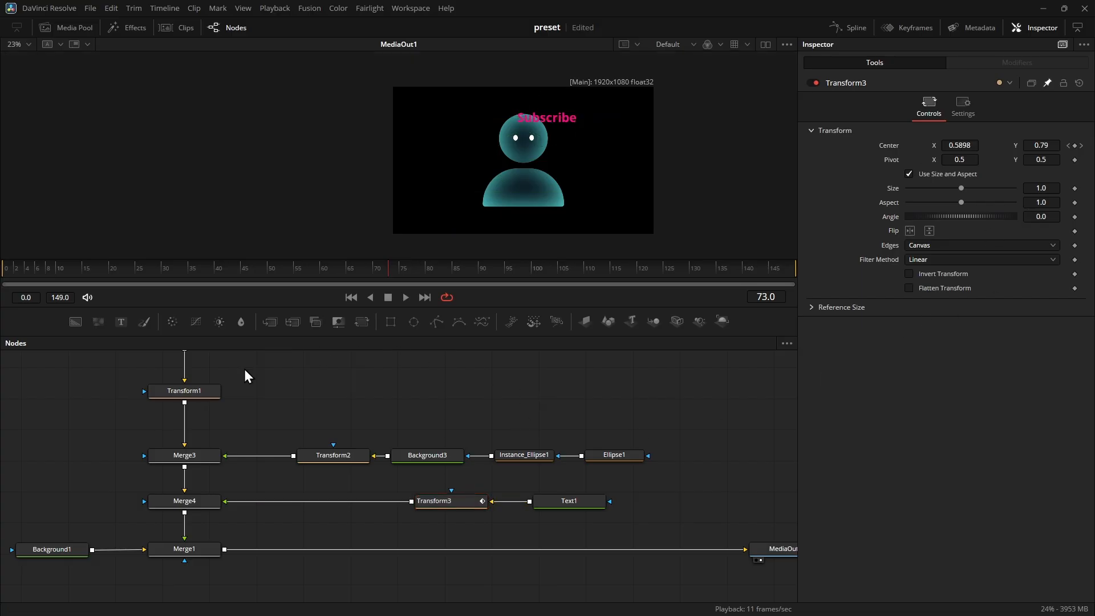
click(332, 459)
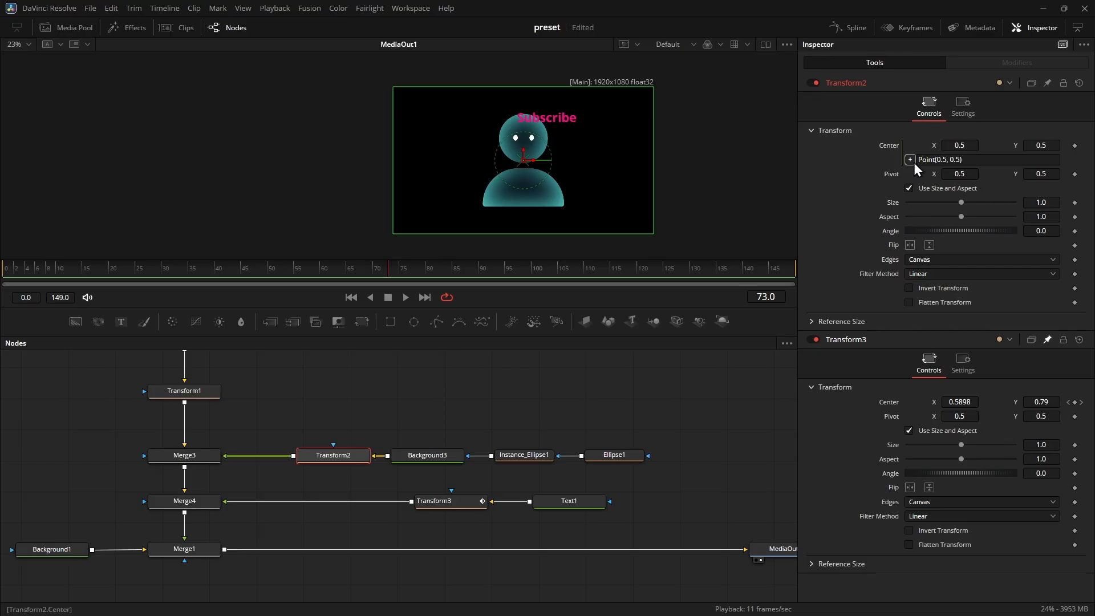
right_click(889, 149)
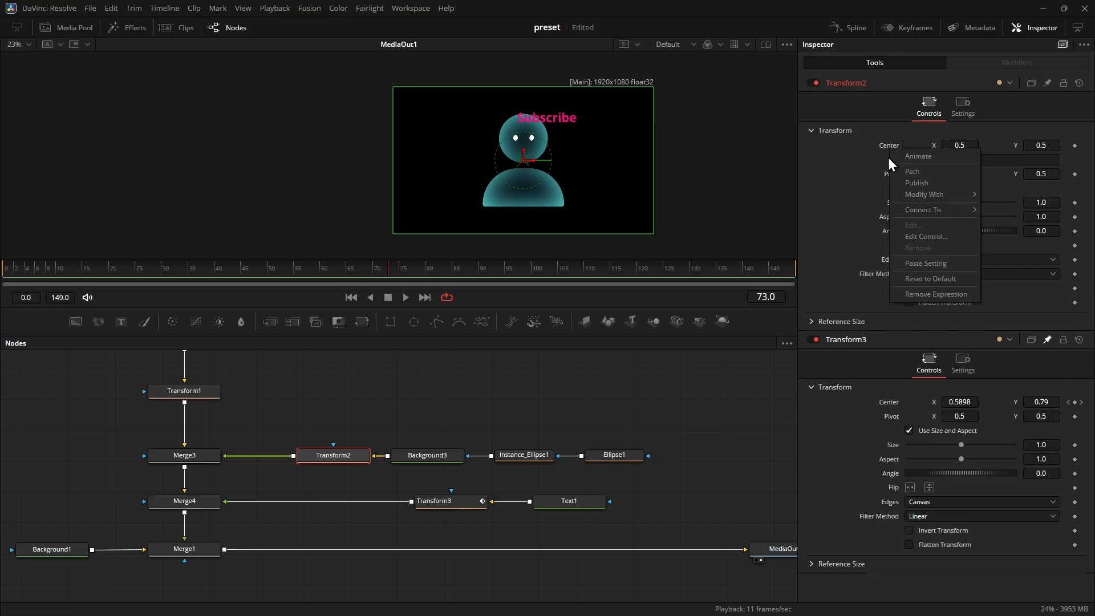
click(857, 200)
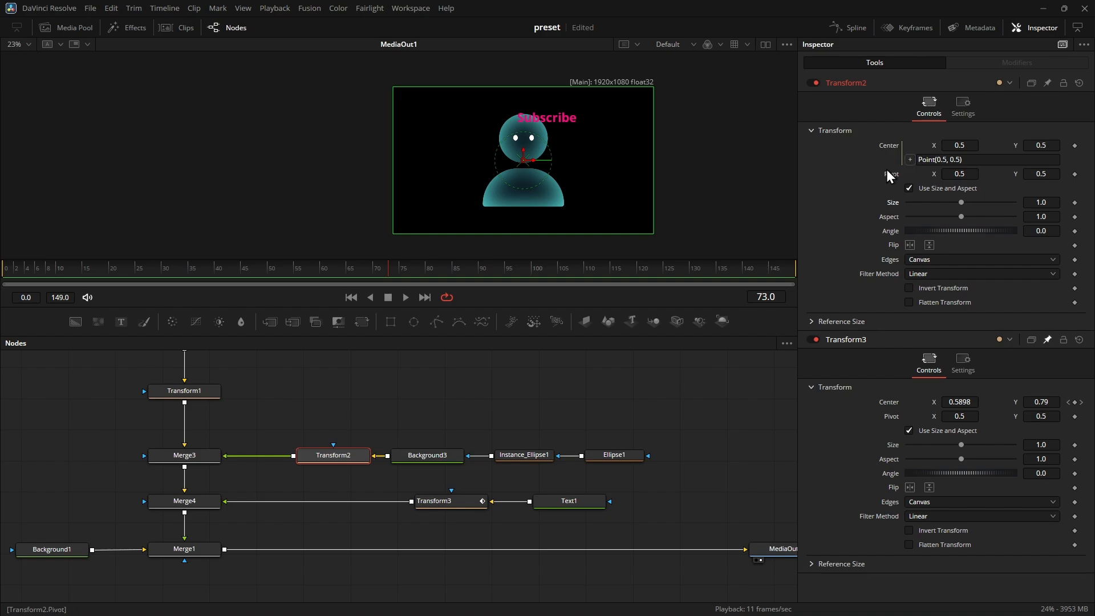
Step: Try linking Transform2's Center directly to Transform3's Center, check the eyes at frame 42, and remove the expression
drag(909, 160, 892, 405)
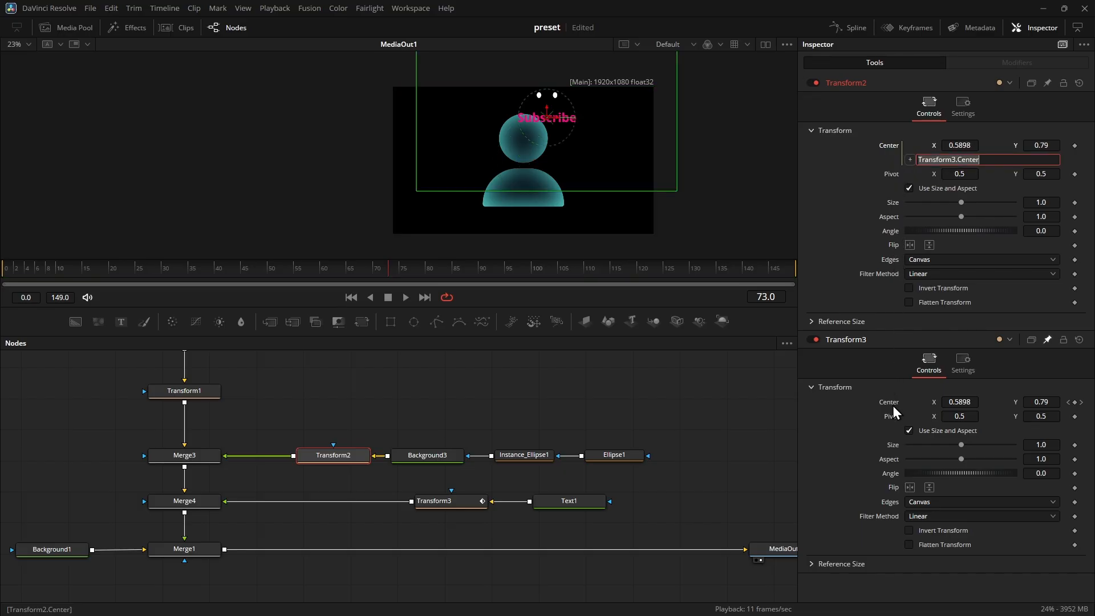
mouse_move(234, 275)
mouse_down()
mouse_move(94, 259)
mouse_move(361, 259)
mouse_move(224, 259)
mouse_up()
double_click(893, 145)
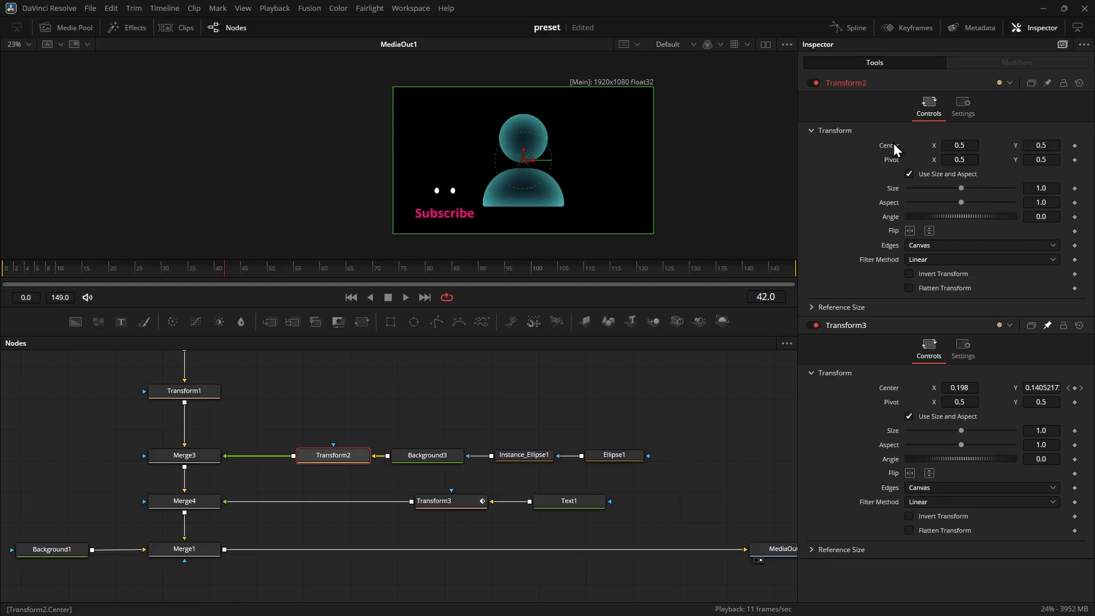
click(689, 383)
Step: Rename the Transform3 node that moves the "Subscribe" text to "animate"
scroll(689, 382, down, 1)
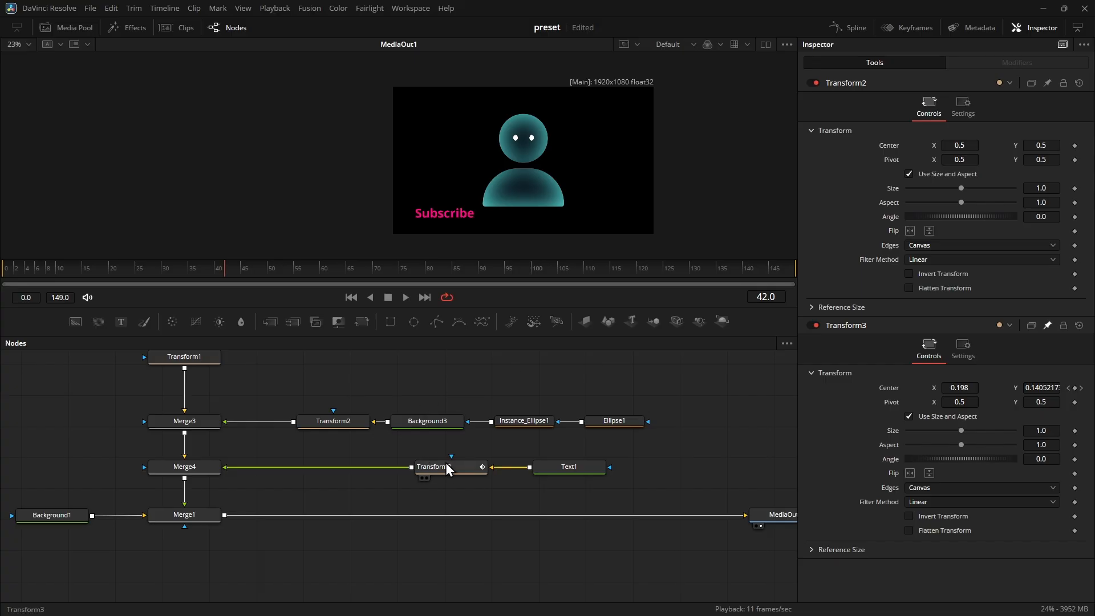
mouse_move(451, 470)
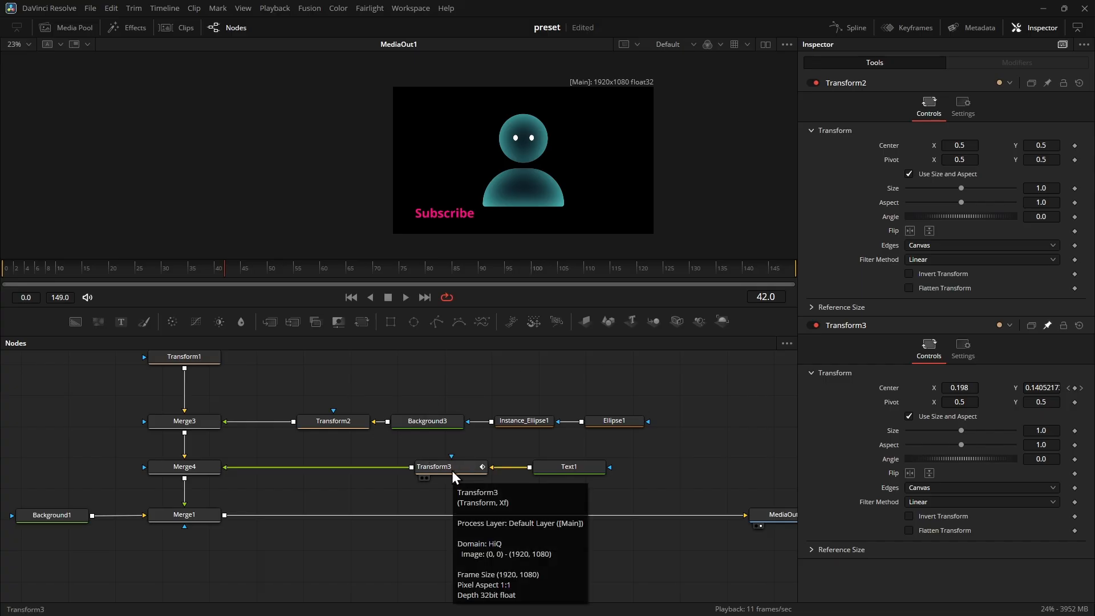
click(453, 467)
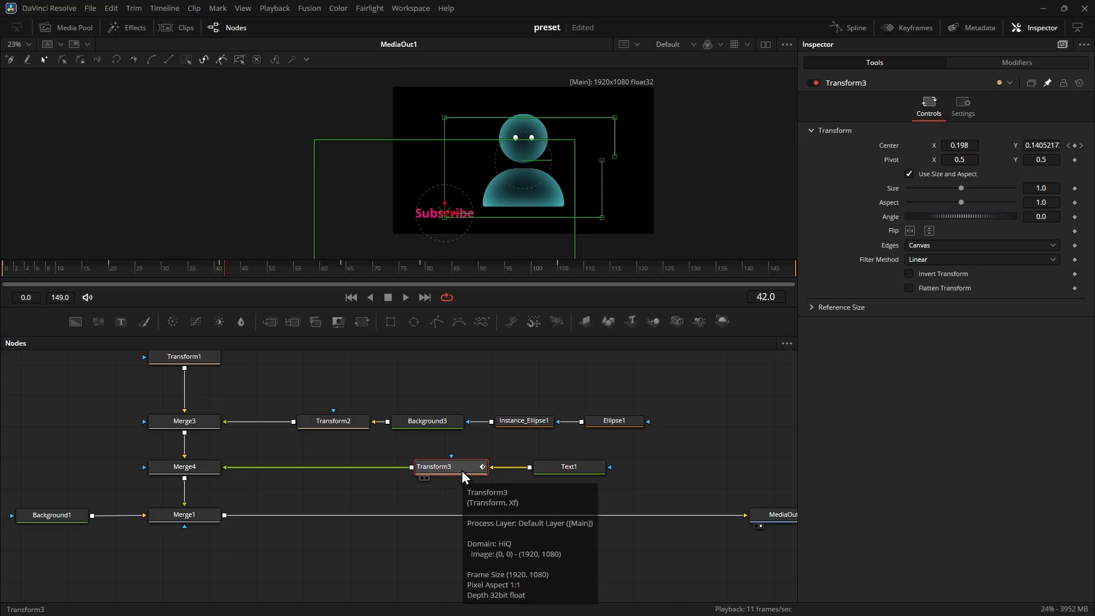
key(F2)
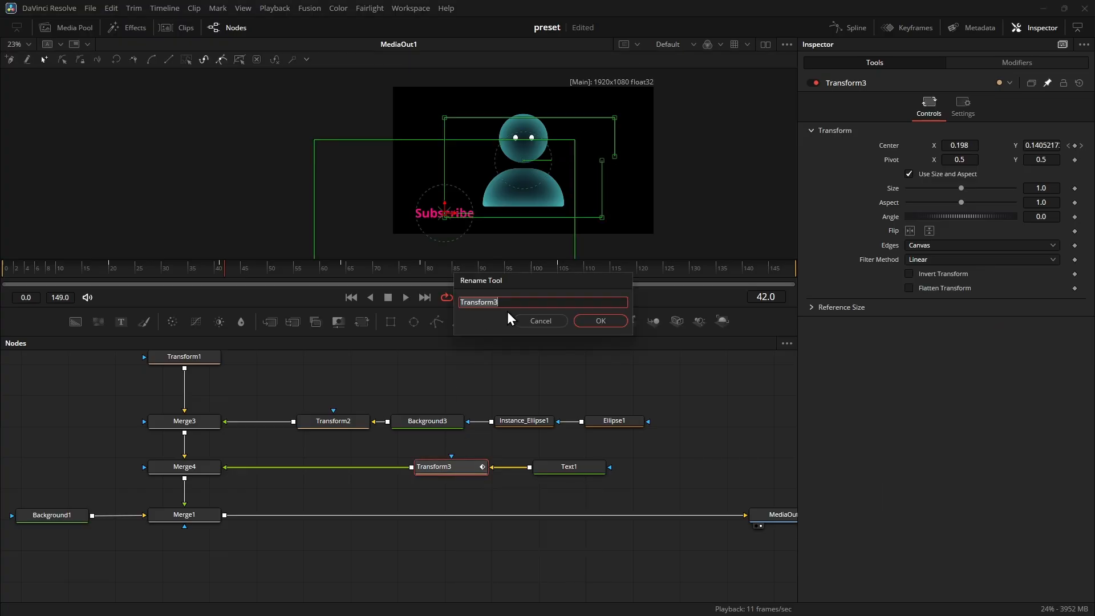
text(animate)
click(597, 323)
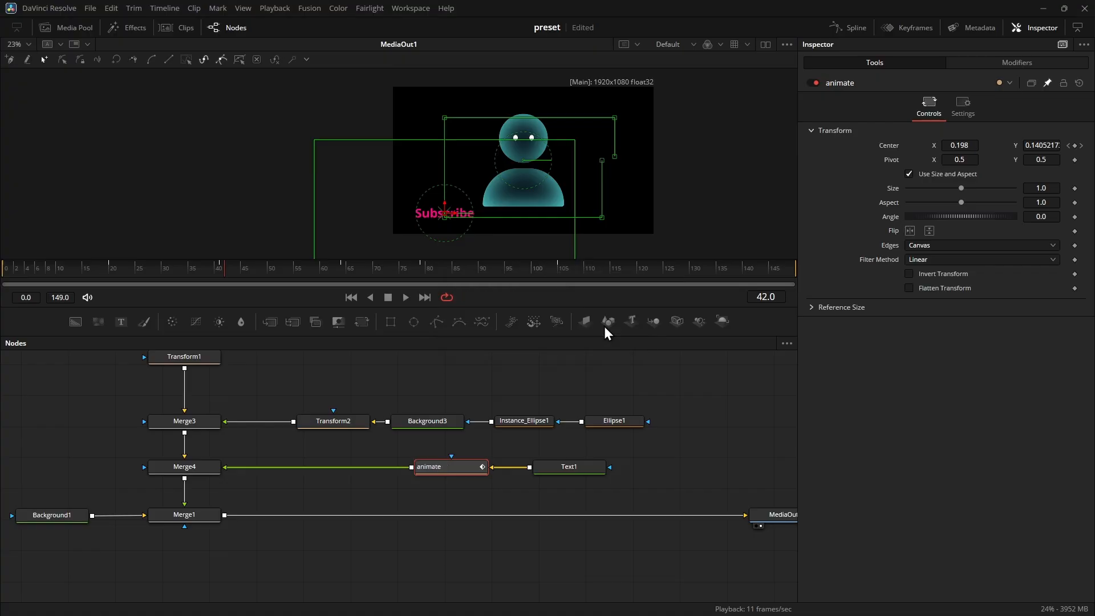
click(539, 388)
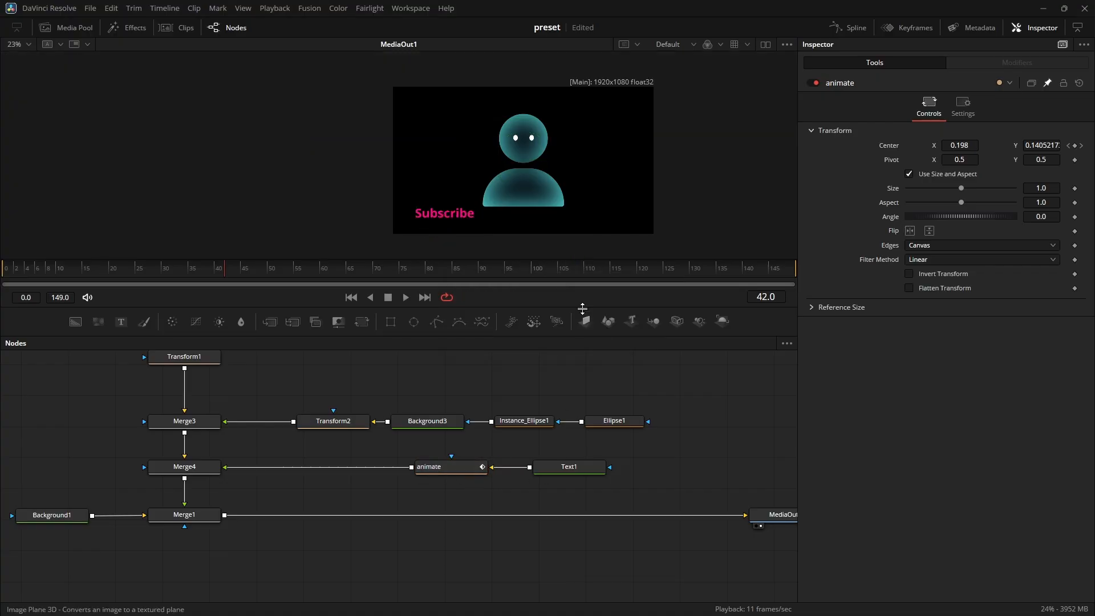
Step: Add an expression to the Center of the eyes' Transform2 node and save the project
click(345, 426)
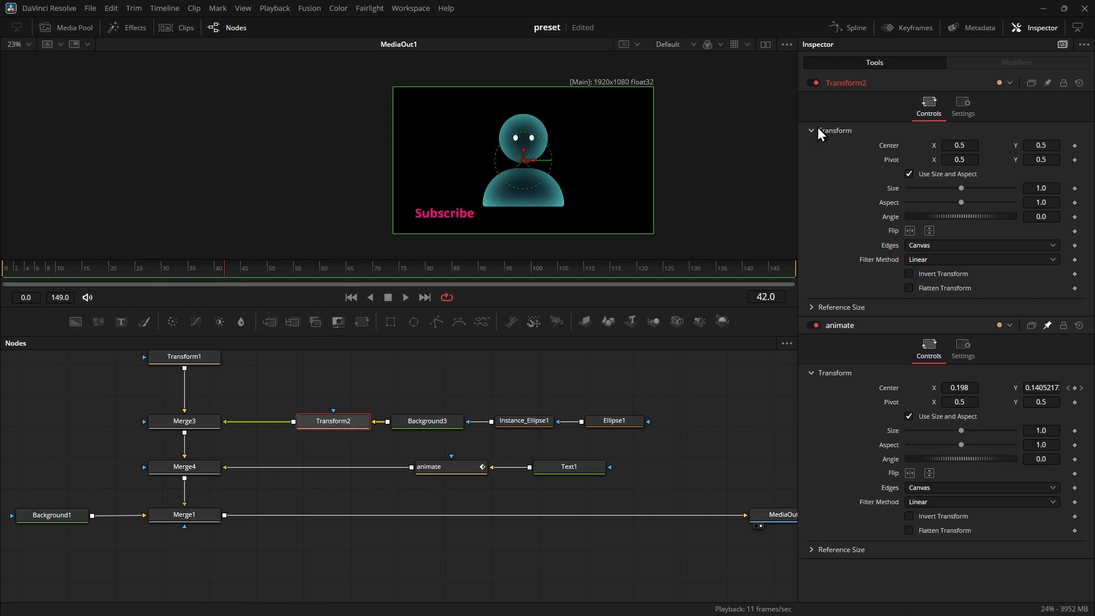
right_click(887, 147)
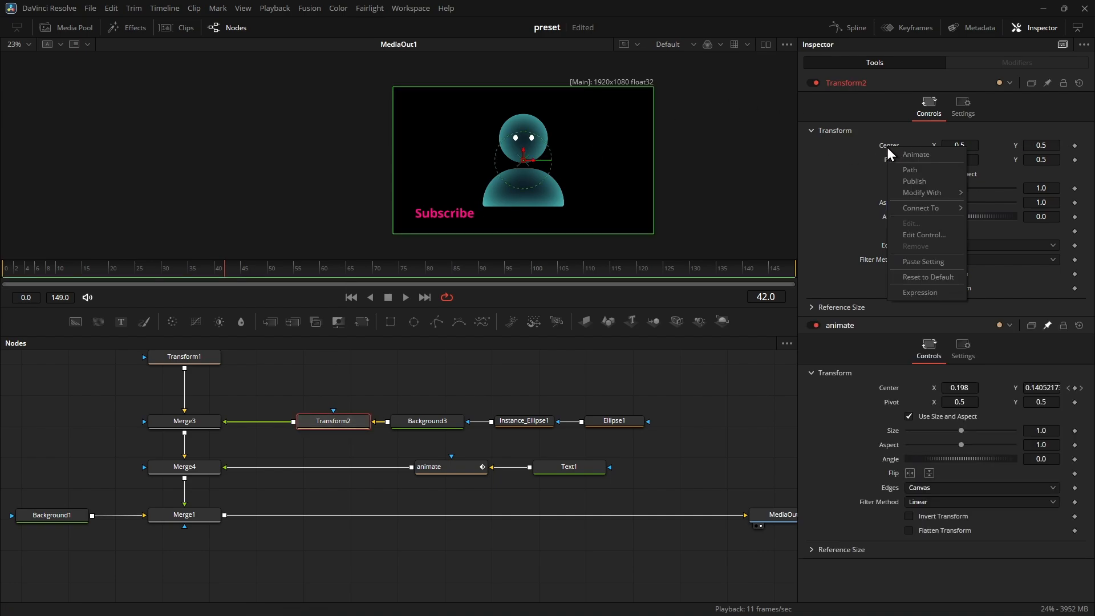
click(927, 291)
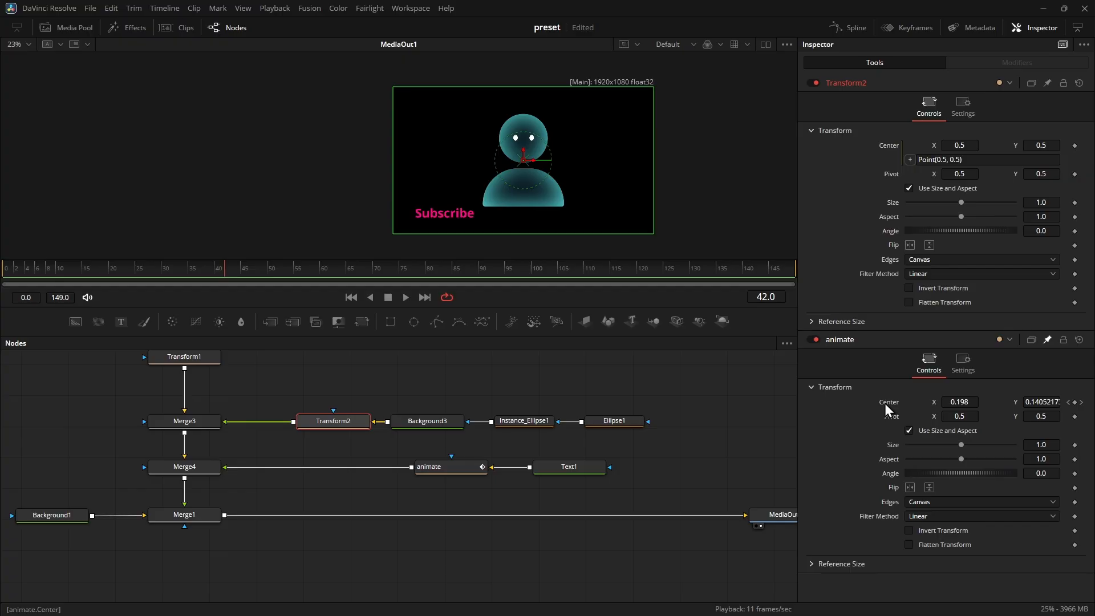
key(ctrl+s)
Step: Switch to Notepad and write "point(0.5,0.5)" above the long Point expression in Qucikk.txt
key(alt+Tab)
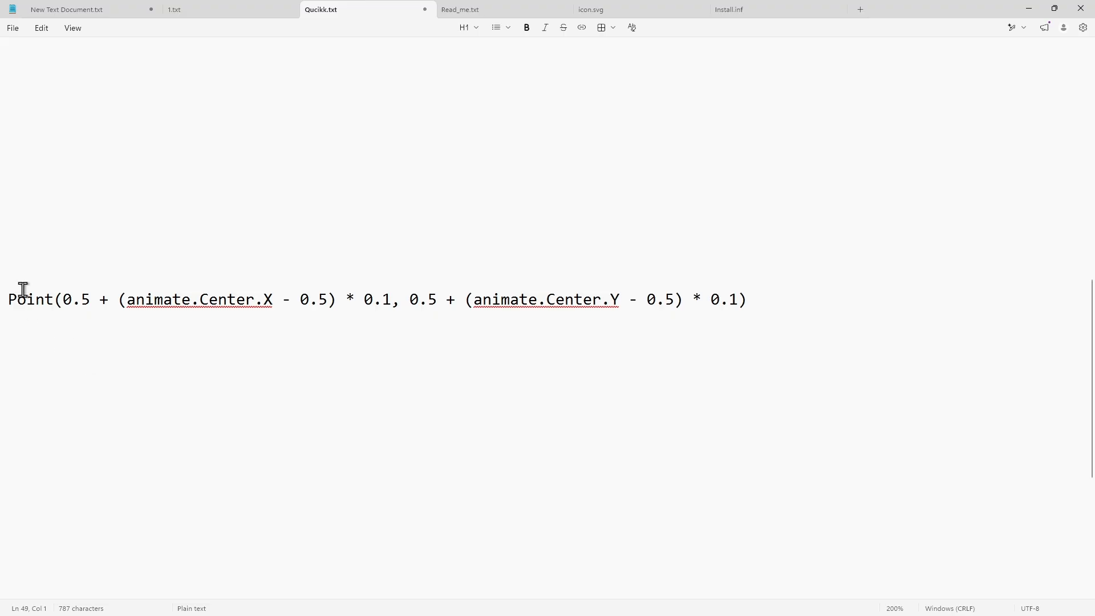
click(75, 234)
text(point(0.5,0.5)
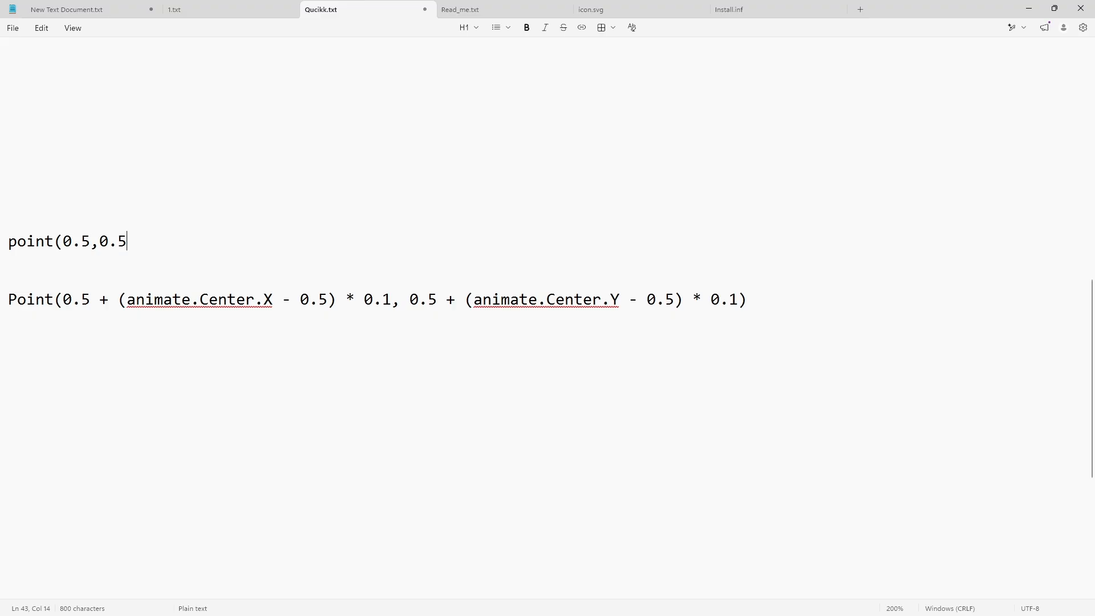
text())
click(447, 374)
Step: Examine the X and Y parts of the Point expression that reference animate.Center
drag(392, 301, 64, 294)
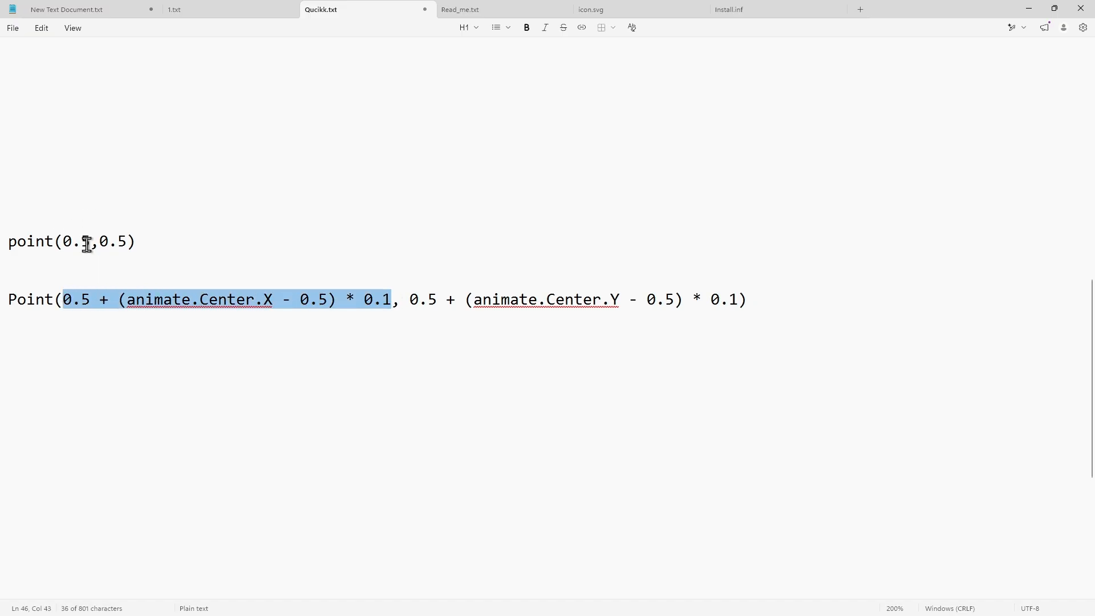
drag(409, 300, 620, 302)
click(637, 299)
click(673, 301)
click(674, 330)
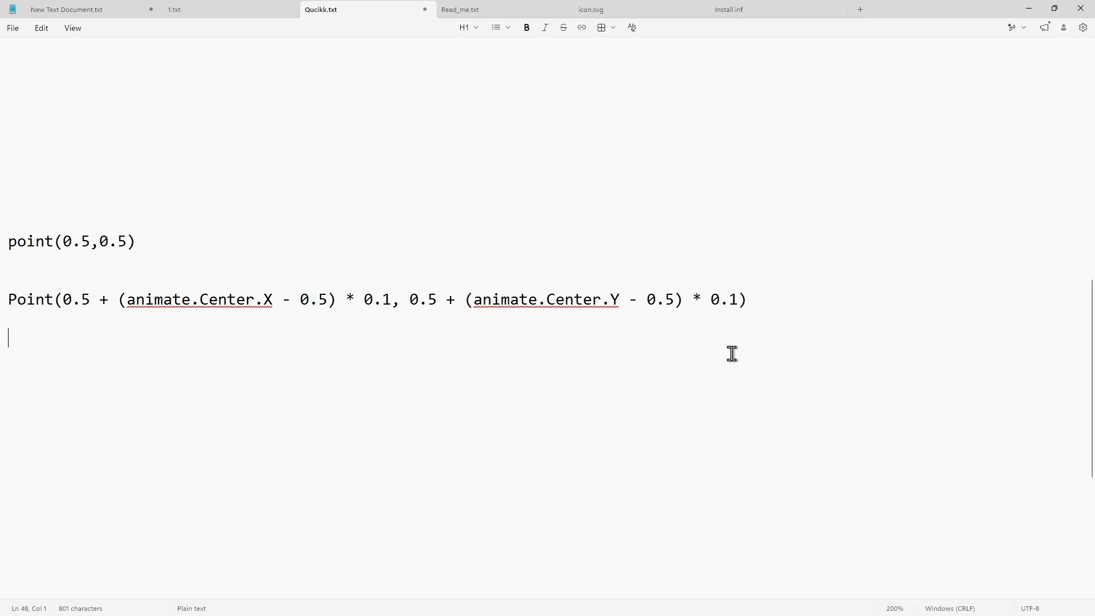
Step: Set both multipliers in the long Point expression to 0.15 and copy the whole expression
click(389, 300)
text(5)
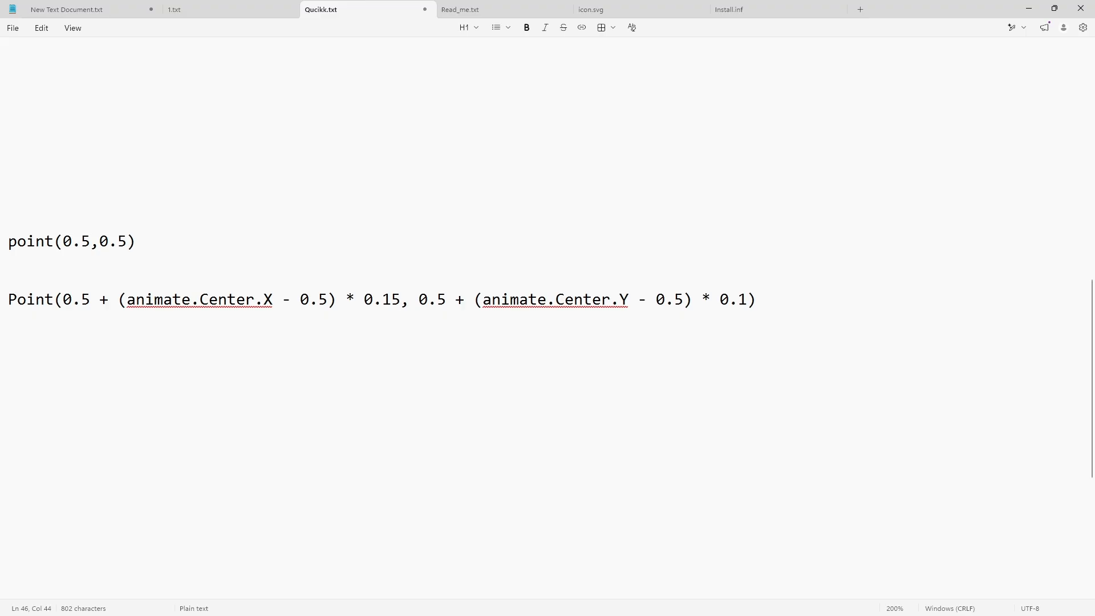
click(748, 299)
text(5)
key(ctrl+End)
drag(763, 299, 3, 300)
key(ctrl+c)
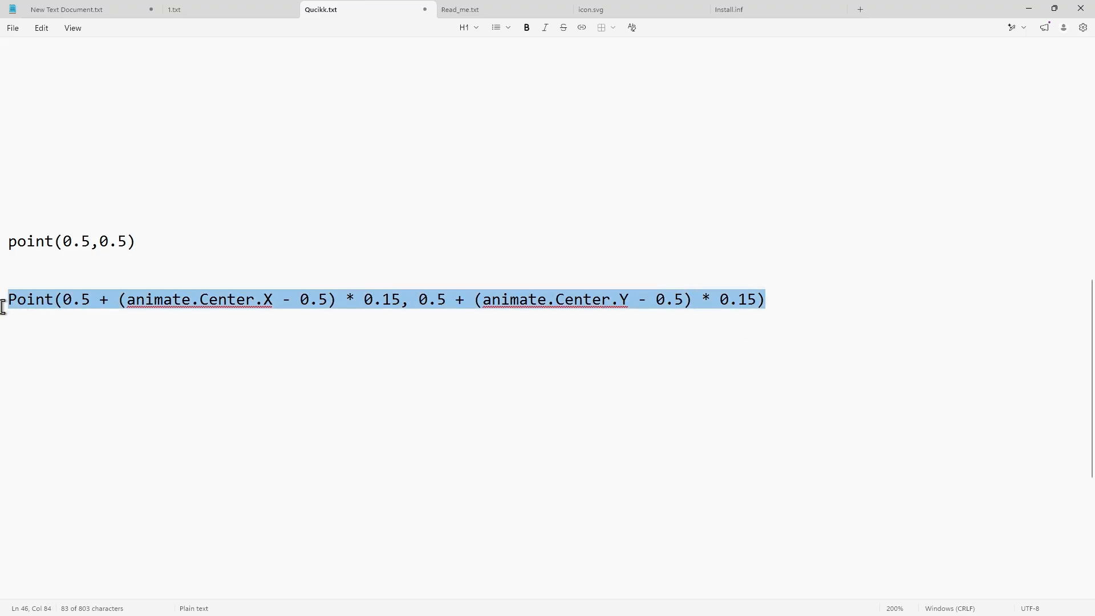
click(523, 373)
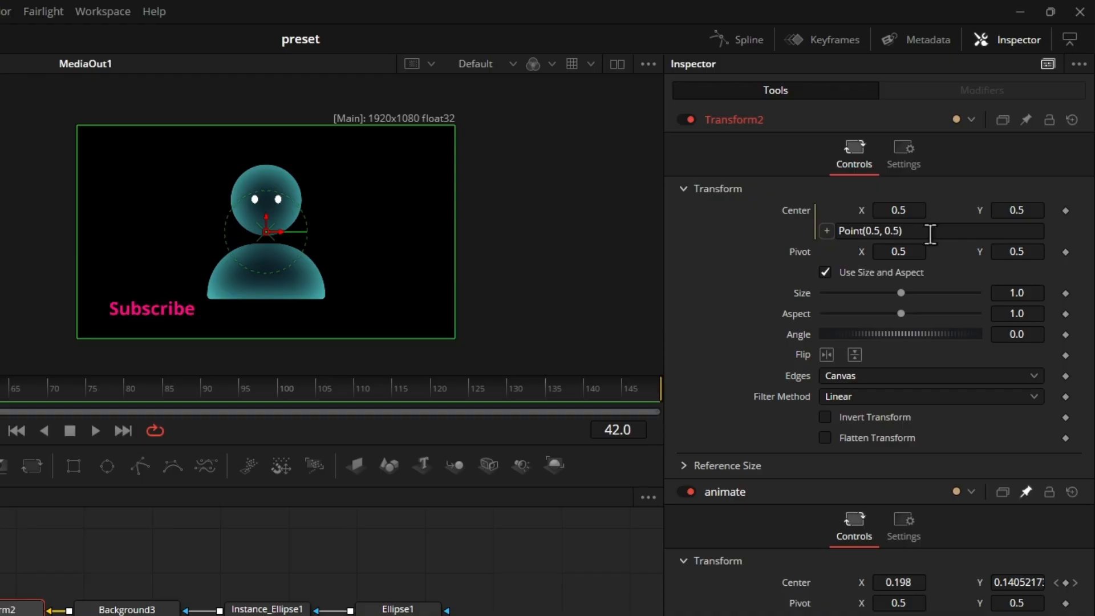
Step: In DaVinci Resolve, set Transform2's Center expression to Point(0.5 + (animate.Center.X - 0.5) * 0.15, 0.5 + (animate.Center.Y - 0.5) * 0.15)
click(930, 234)
key(ctrl+a)
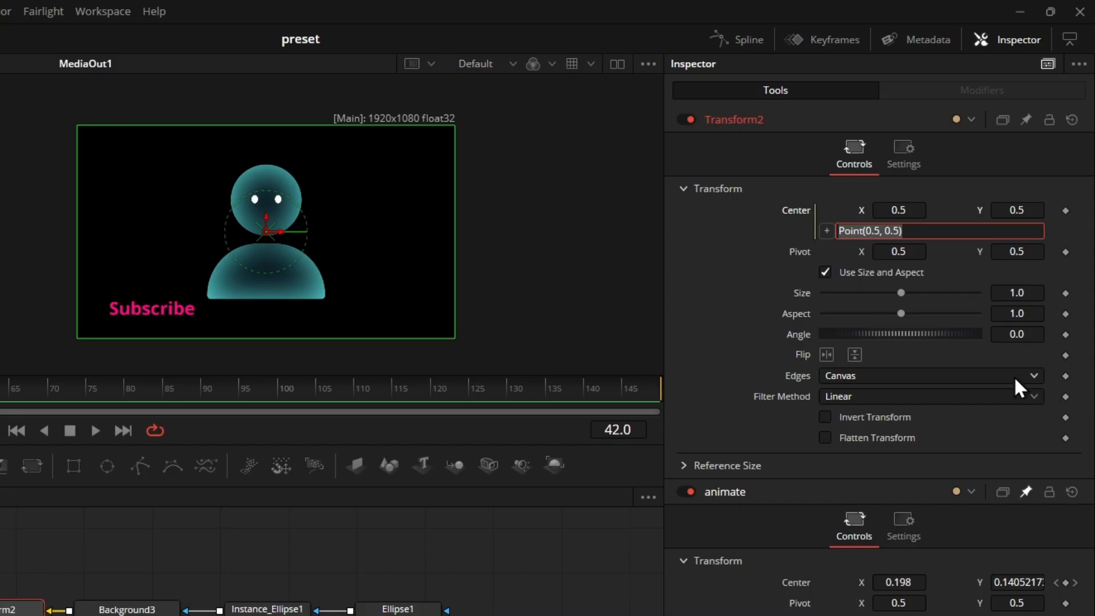
key(ctrl+v)
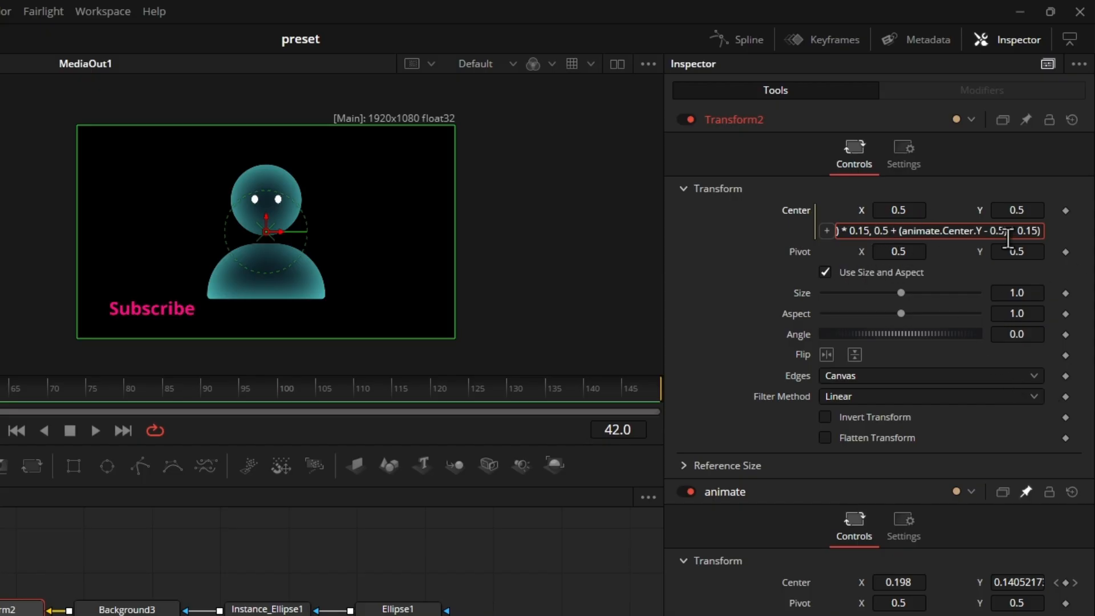
click(1, 541)
Step: Check the eyes' position relative to the "Subscribe" text up close at frame 0
click(1, 390)
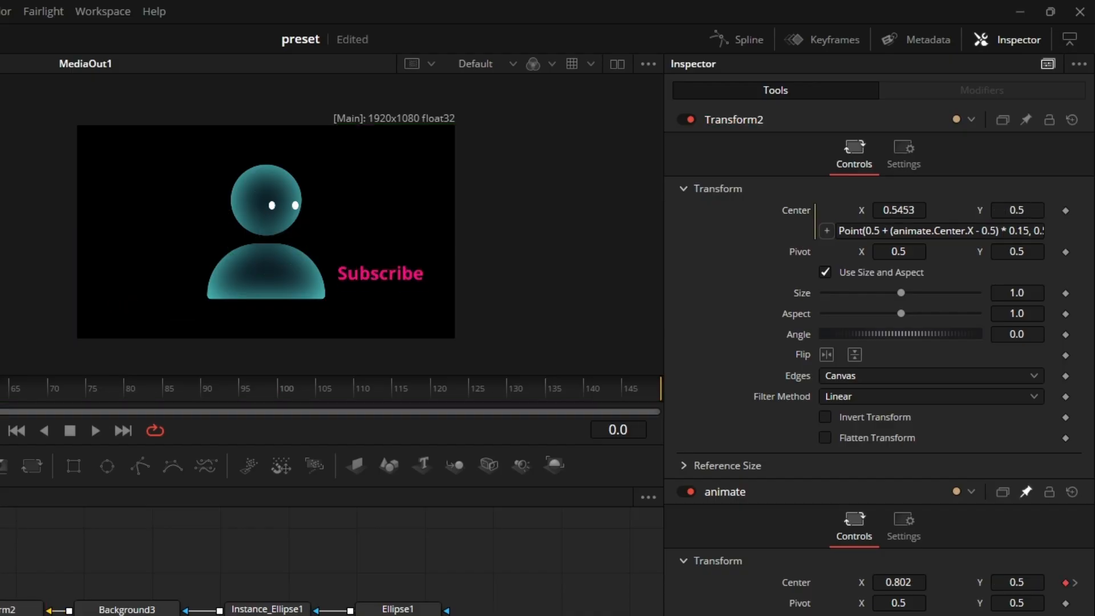
scroll(343, 228, up, 3)
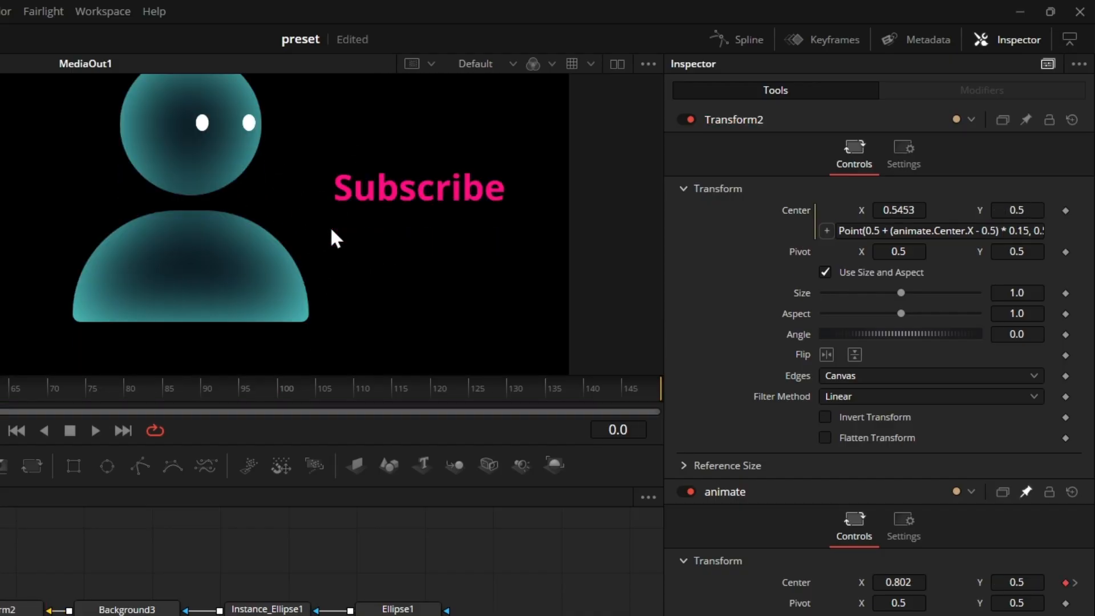